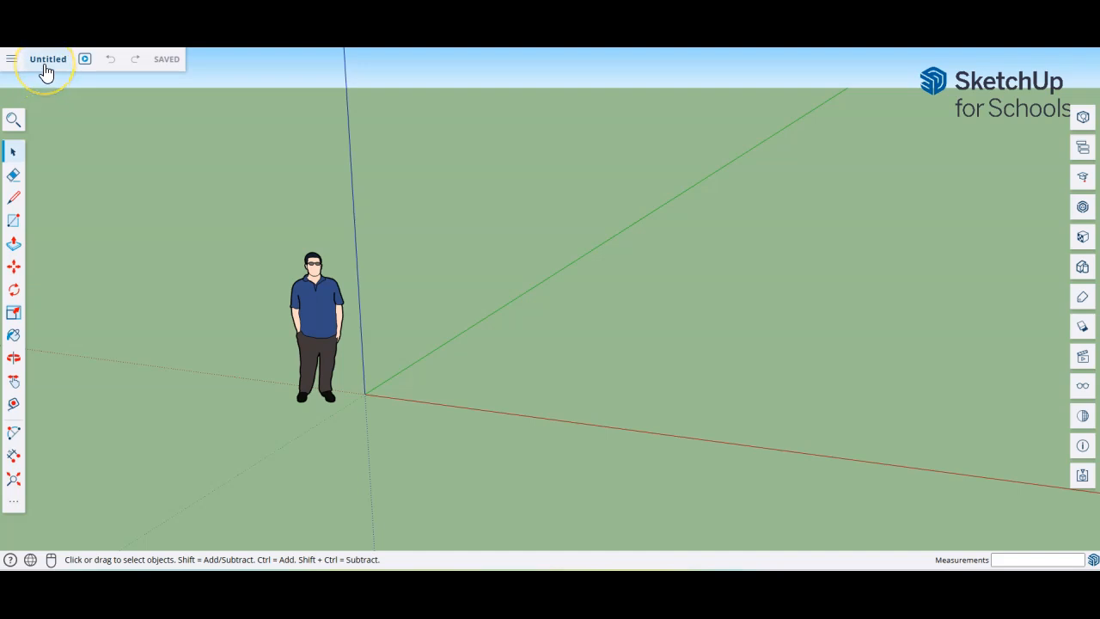
Step: Start saving the untitled model, browse to the OneDrive folders and select the Name field
click(44, 62)
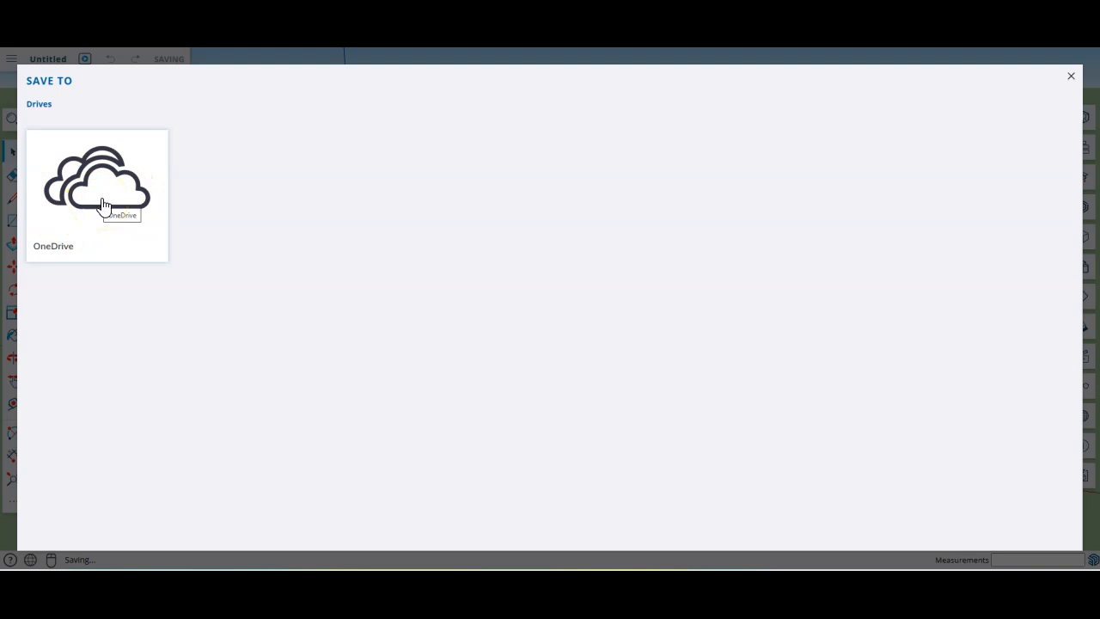
click(156, 233)
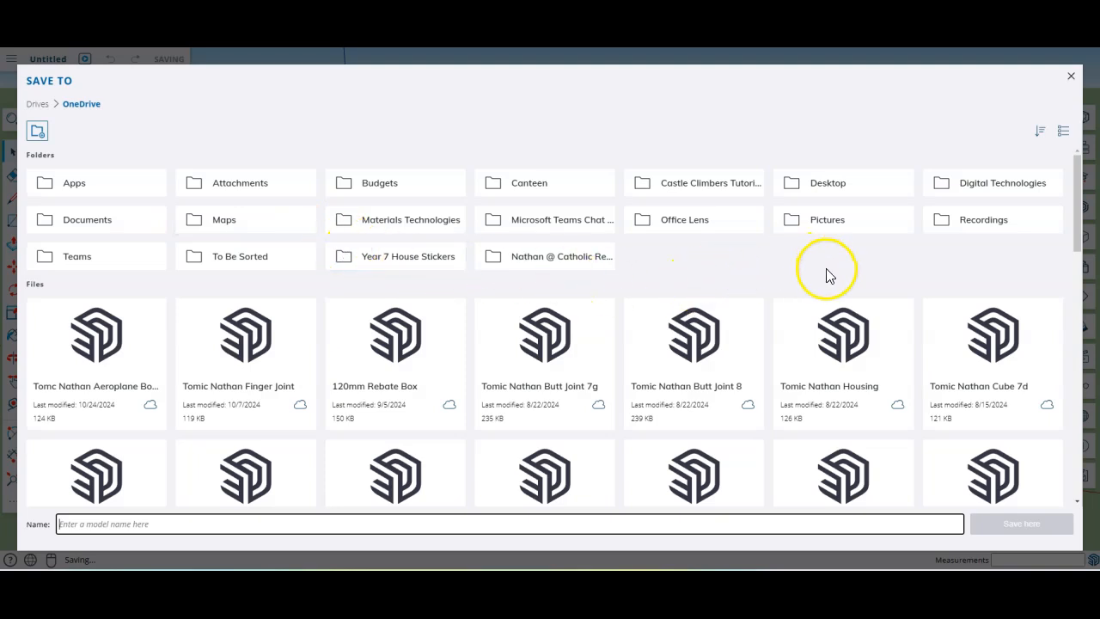
click(746, 275)
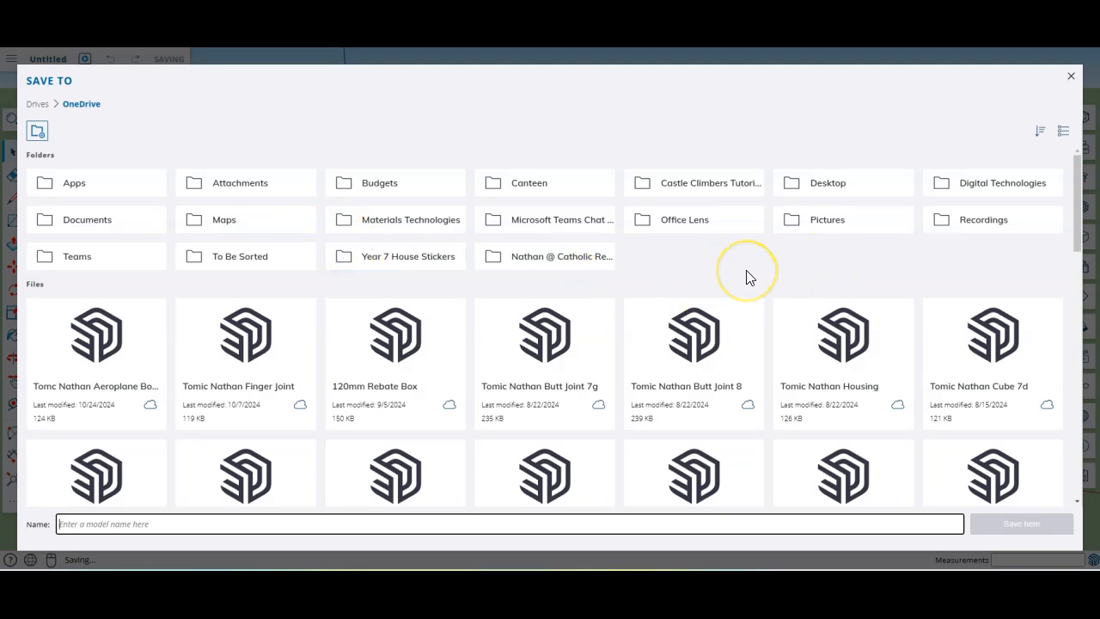
scroll(747, 277, down, 2)
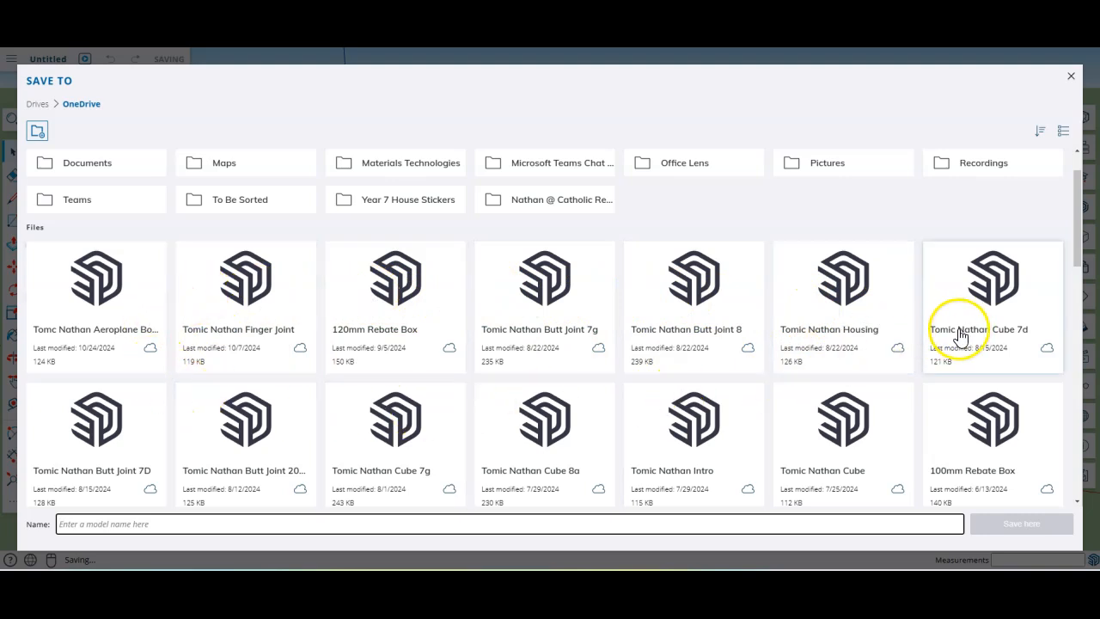
click(78, 516)
click(69, 525)
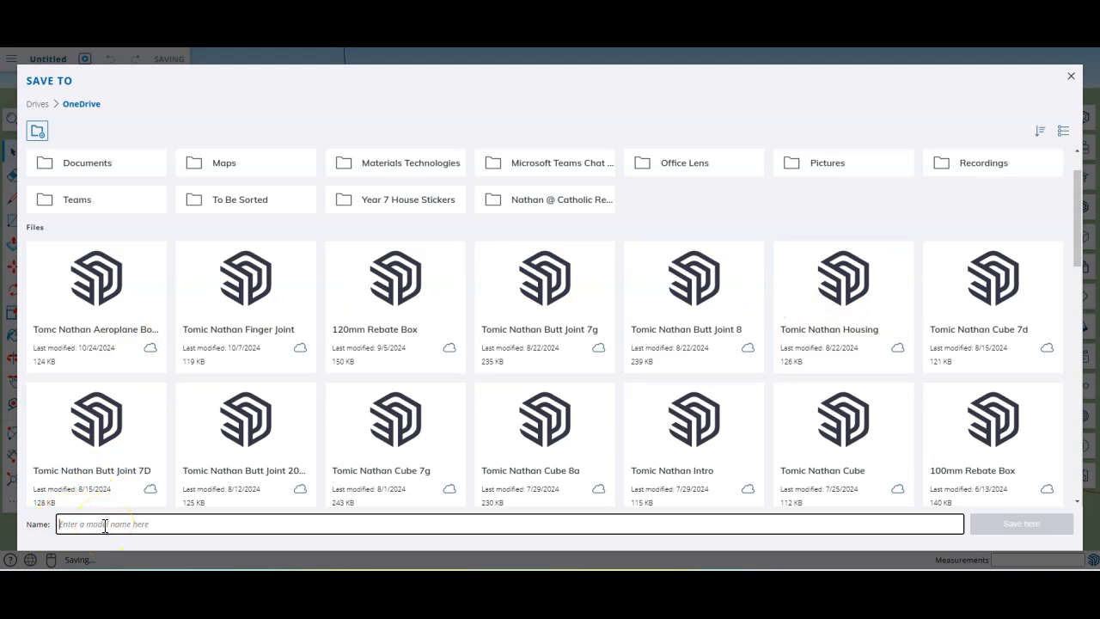
Step: Name the model with the student's name followed by 'Butt Joint' and save it
click(150, 526)
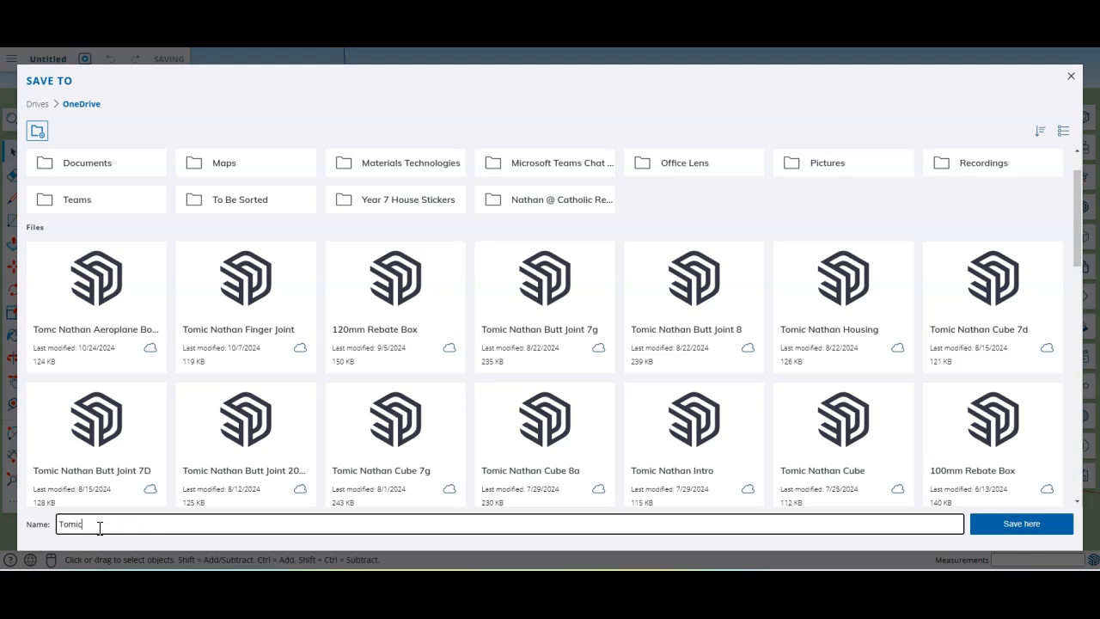
text(Butt Joint)
click(1019, 526)
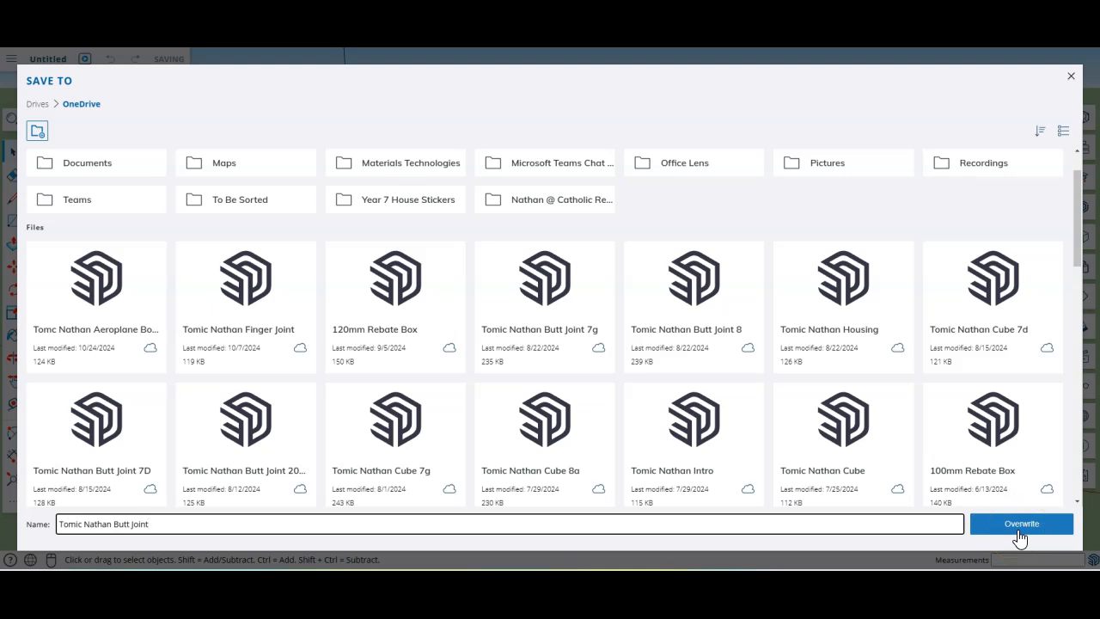
click(1020, 535)
Step: Confirm overwriting the existing Butt Joint .skp file in OneDrive
click(1020, 527)
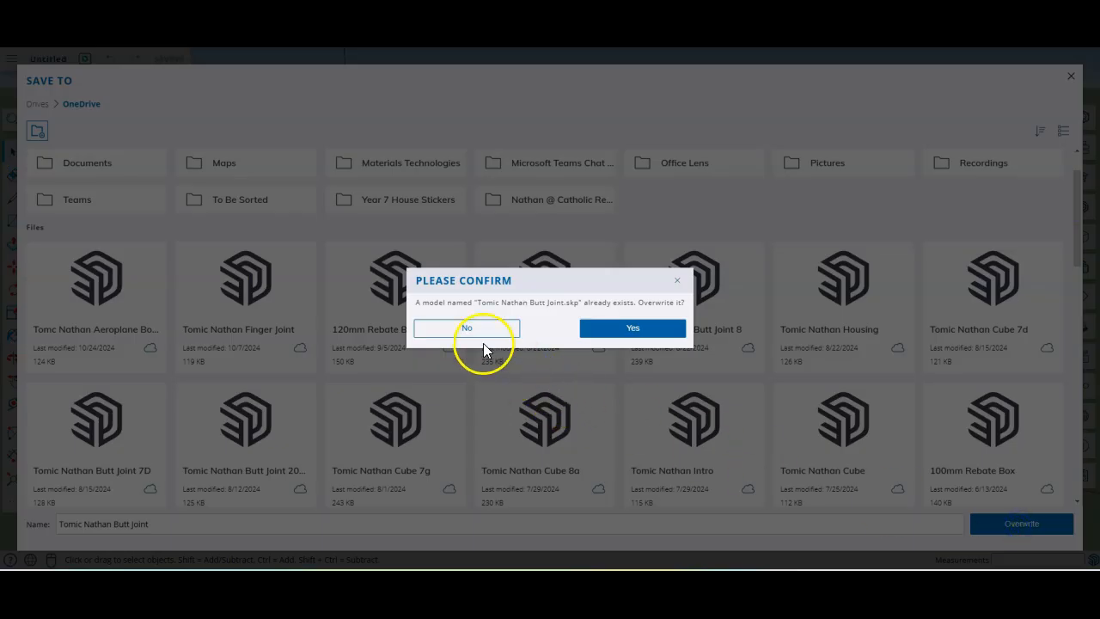
click(634, 330)
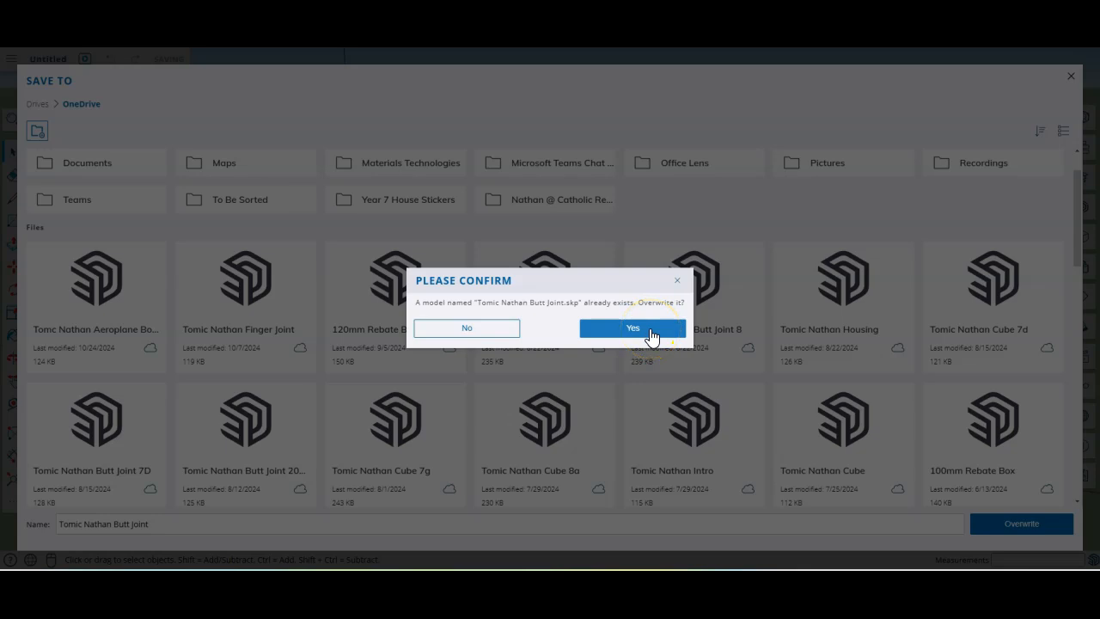
click(650, 334)
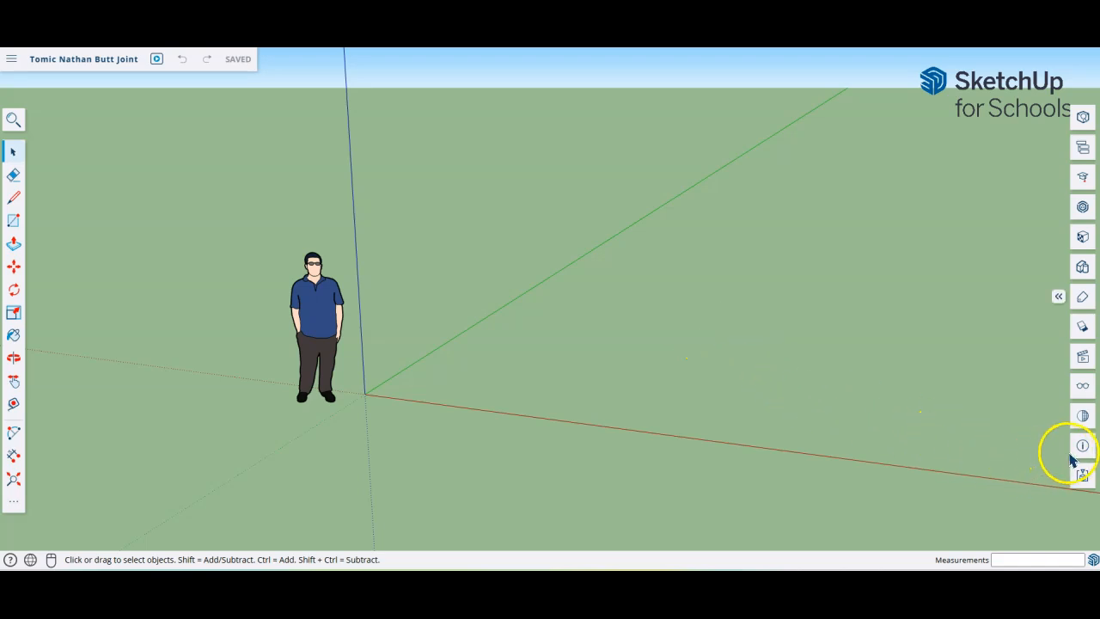
Step: Expand the right-hand tray labels and open the Model Info panel
click(1058, 298)
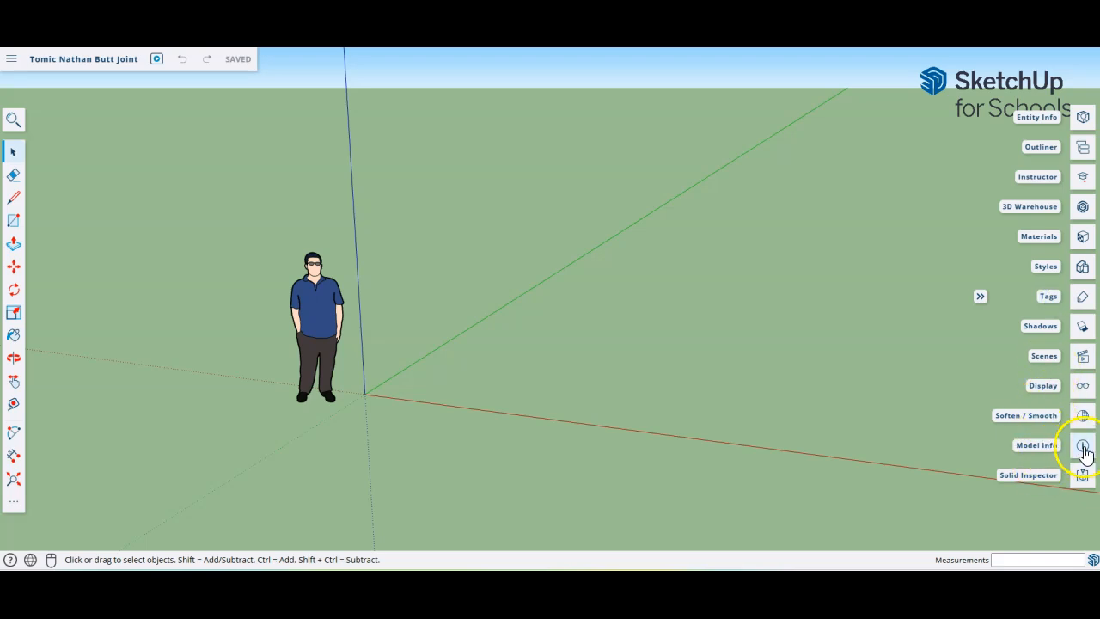
click(1059, 454)
click(1041, 454)
click(1082, 446)
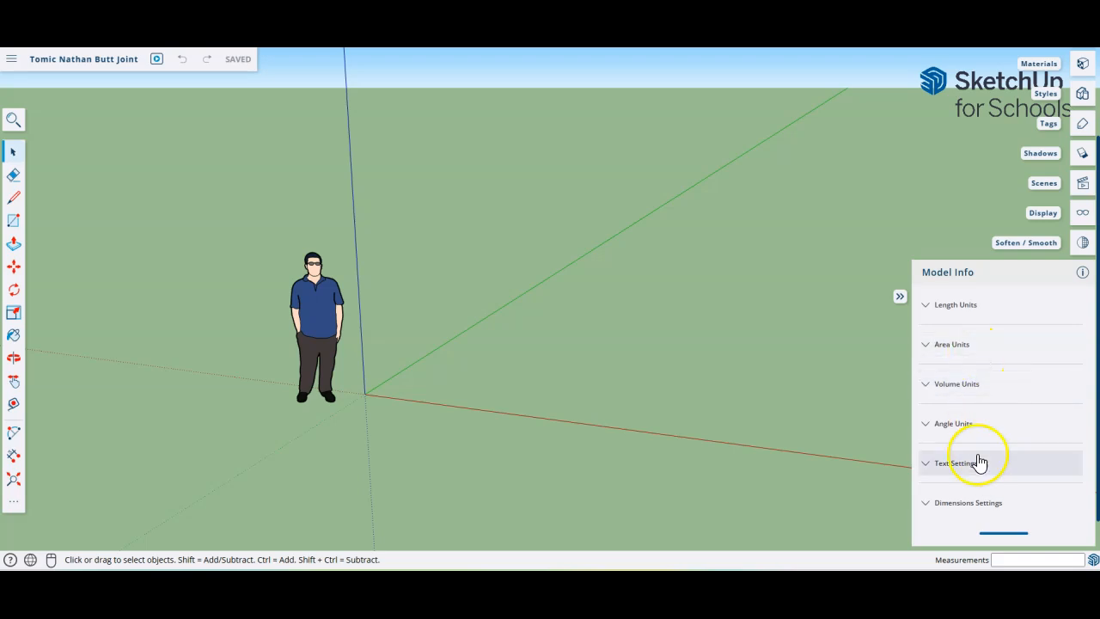
Step: Set the Length Units format to Millimeter with 0.0 mm display precision
click(927, 314)
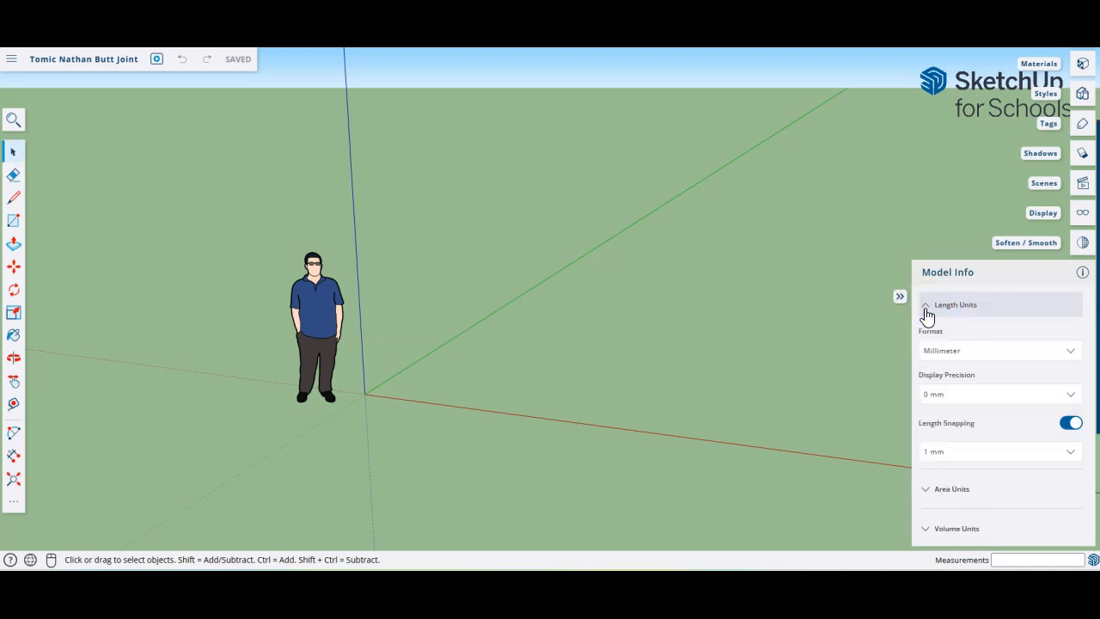
click(933, 359)
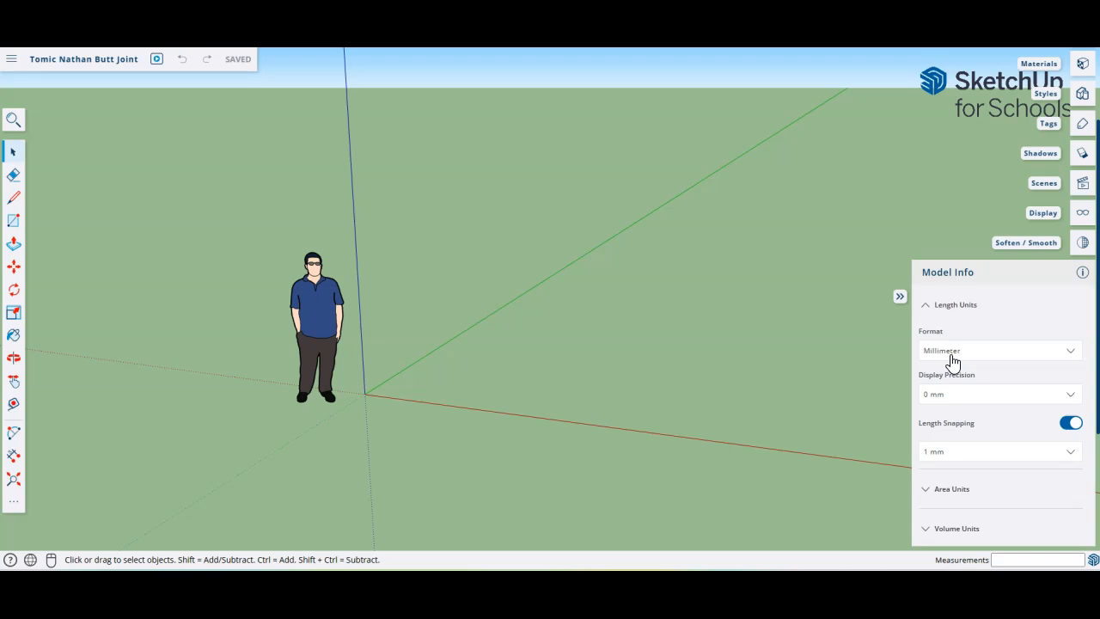
click(952, 360)
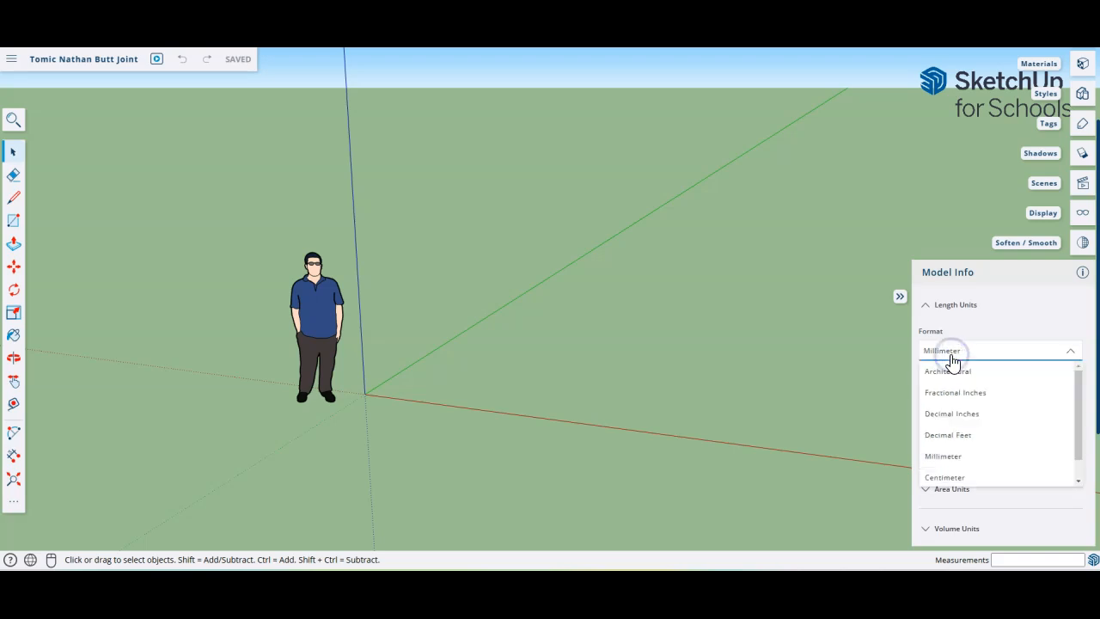
click(952, 373)
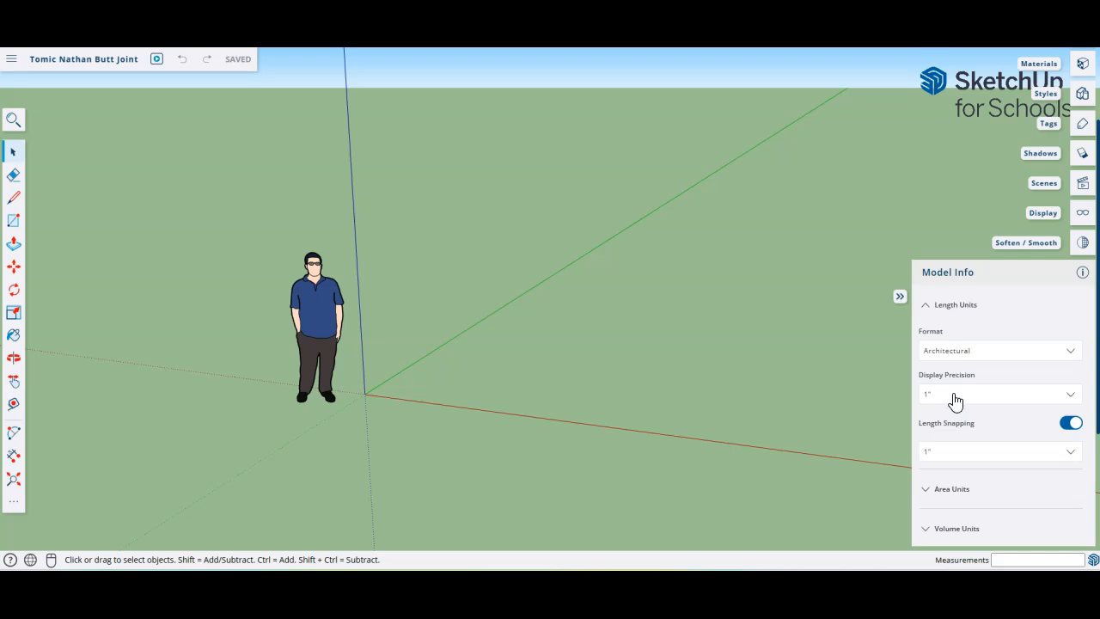
click(956, 398)
click(928, 404)
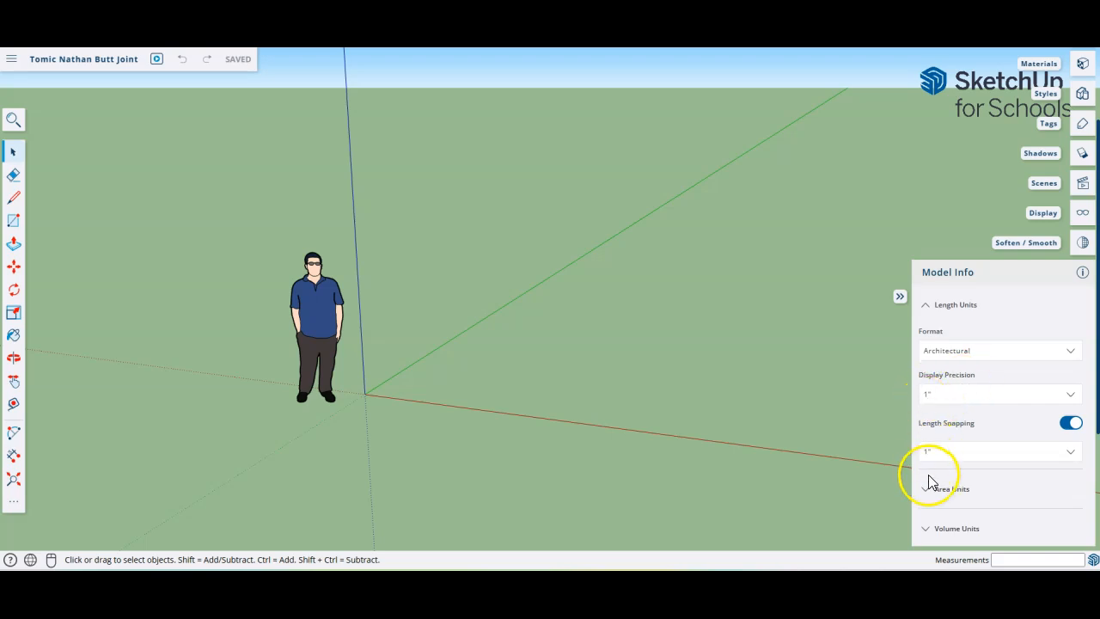
click(957, 361)
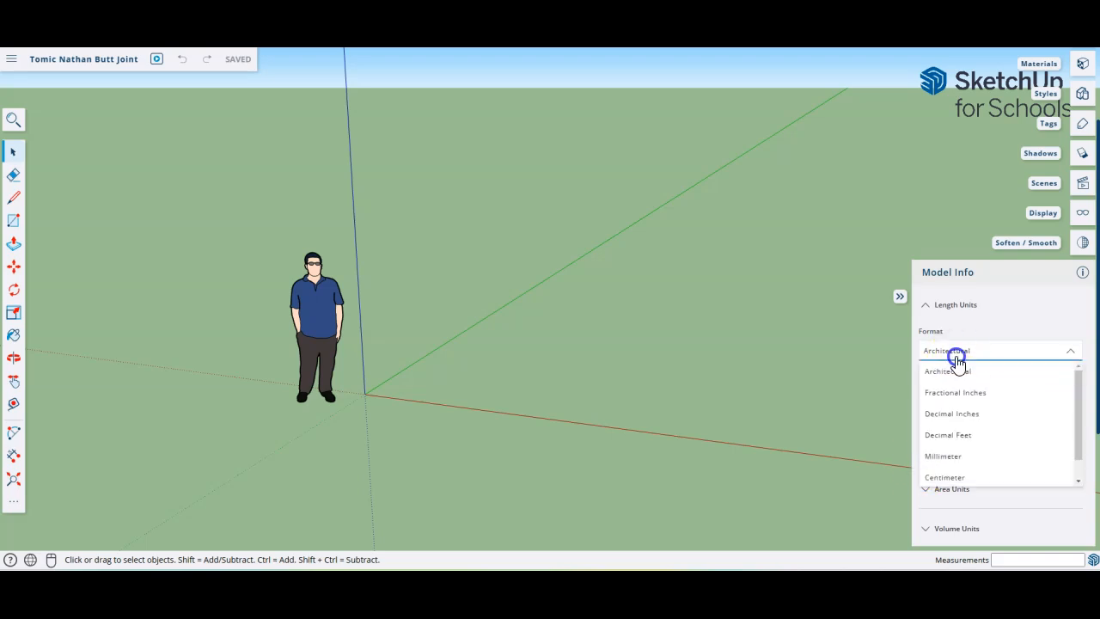
click(948, 459)
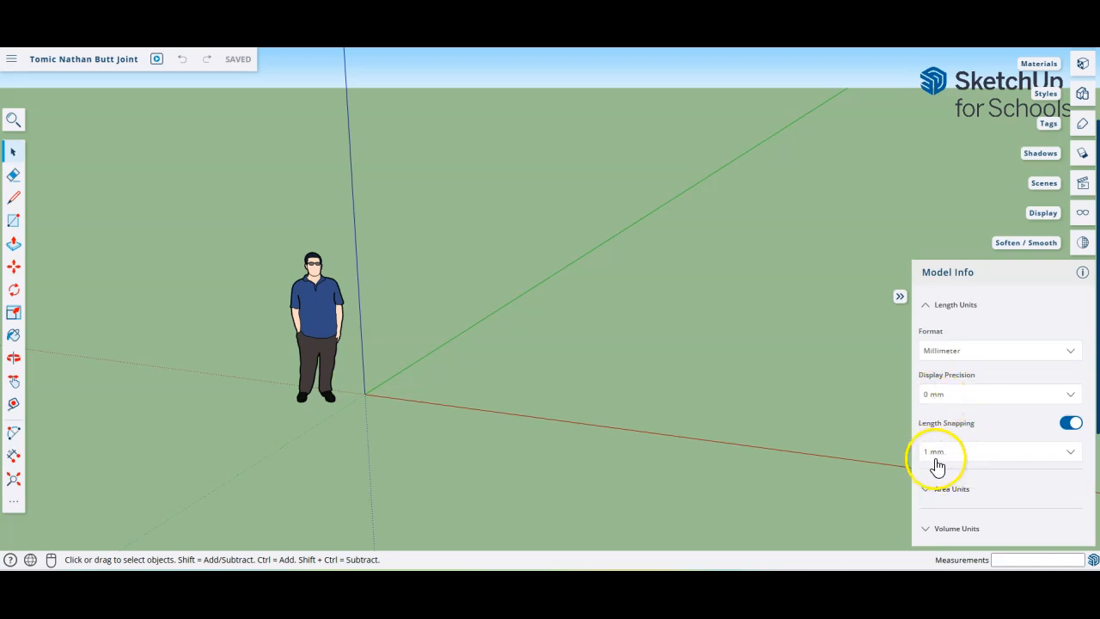
click(949, 402)
click(943, 438)
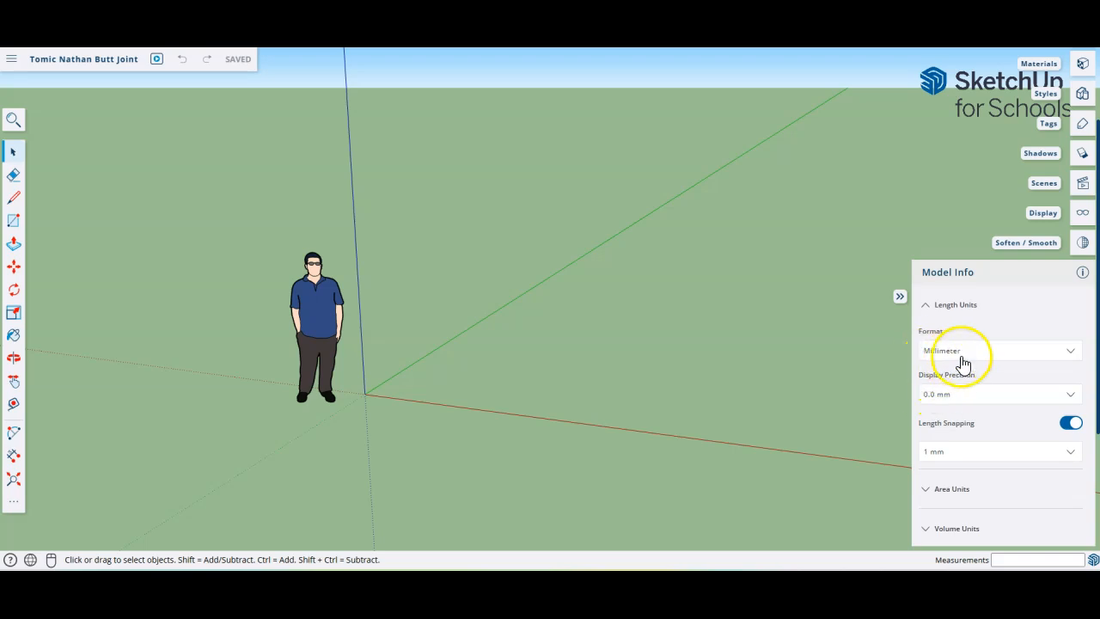
click(933, 404)
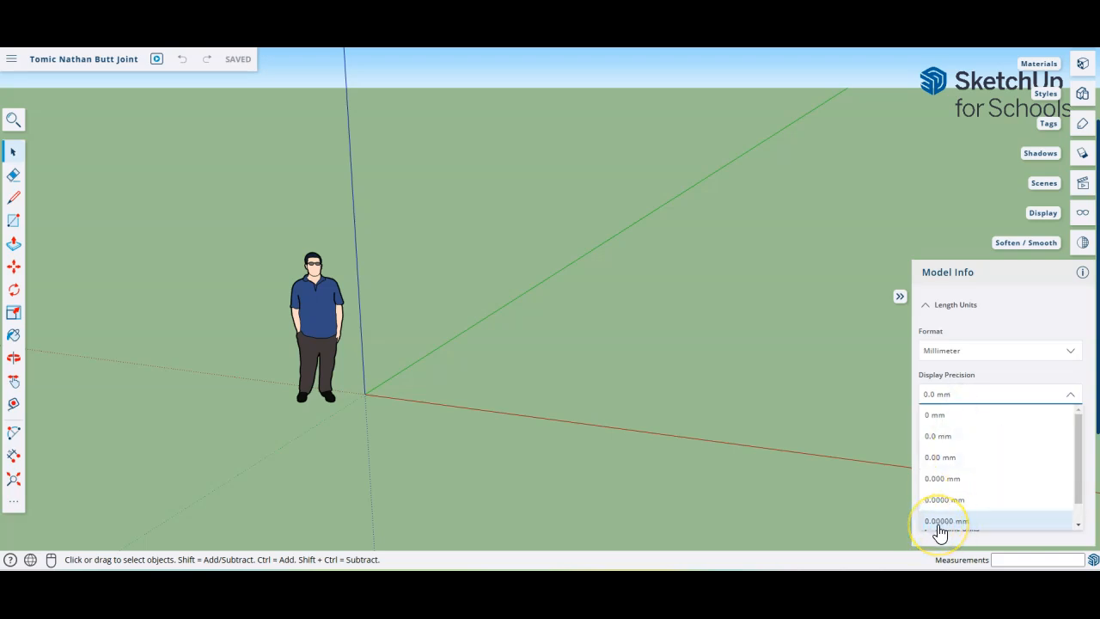
click(943, 439)
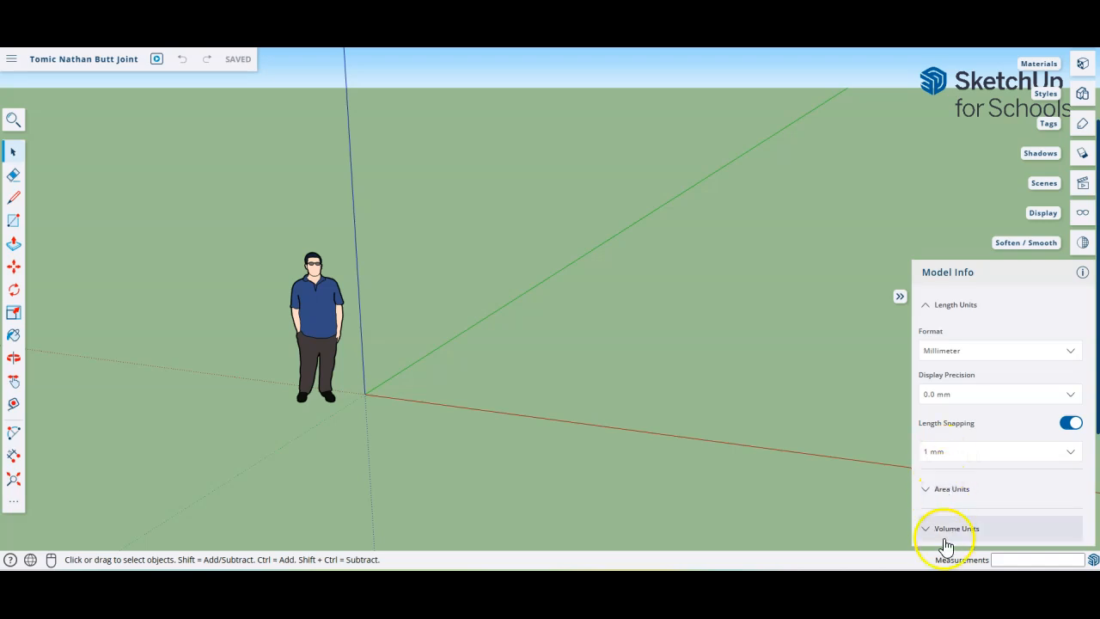
Step: Close Model Info, collapse the tray labels, and select the standing scale figure
click(1083, 276)
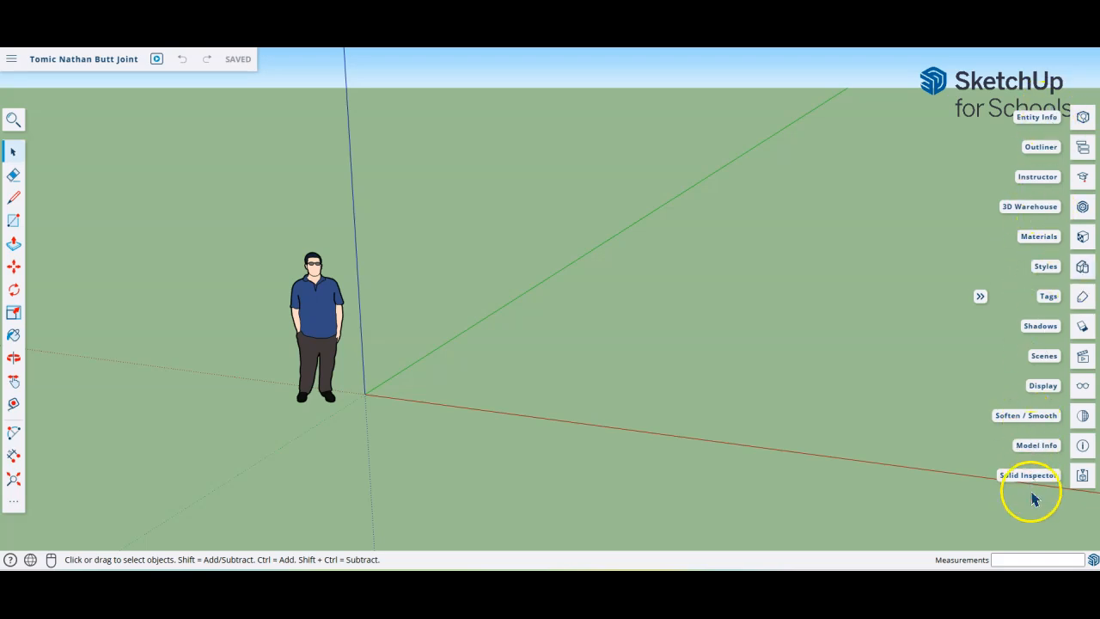
click(981, 297)
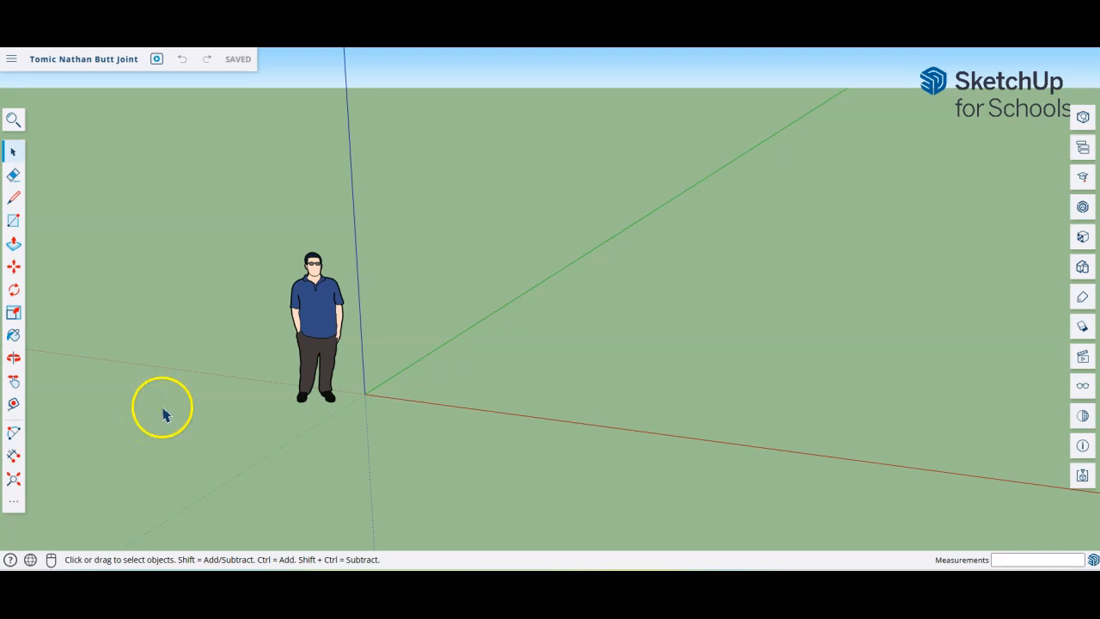
click(322, 313)
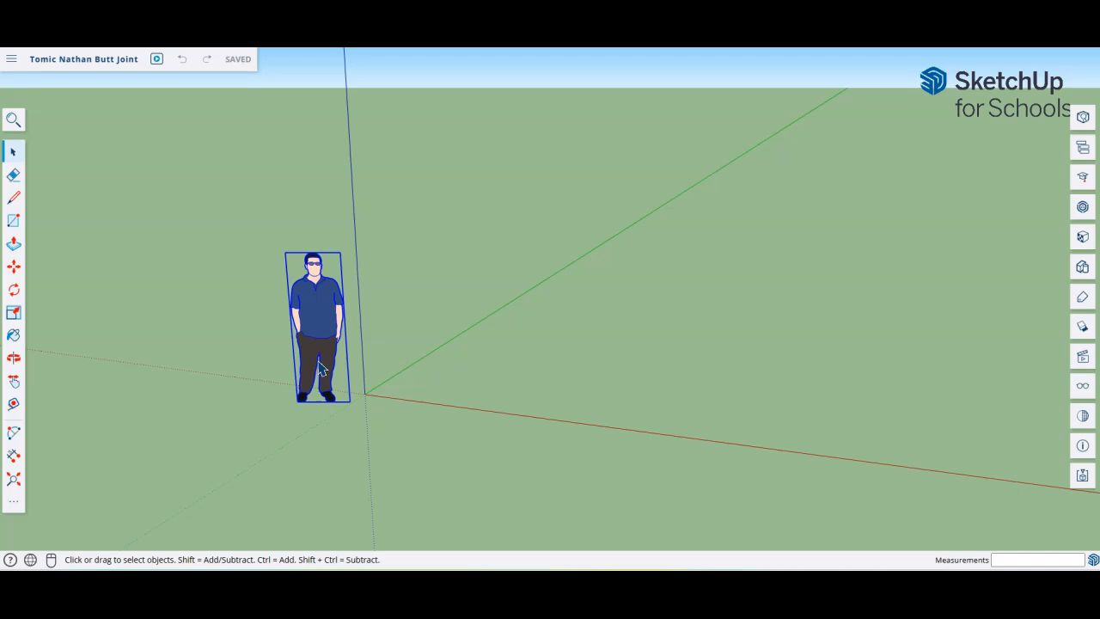
Step: Select the standing person scale figure and delete it
right_click(320, 321)
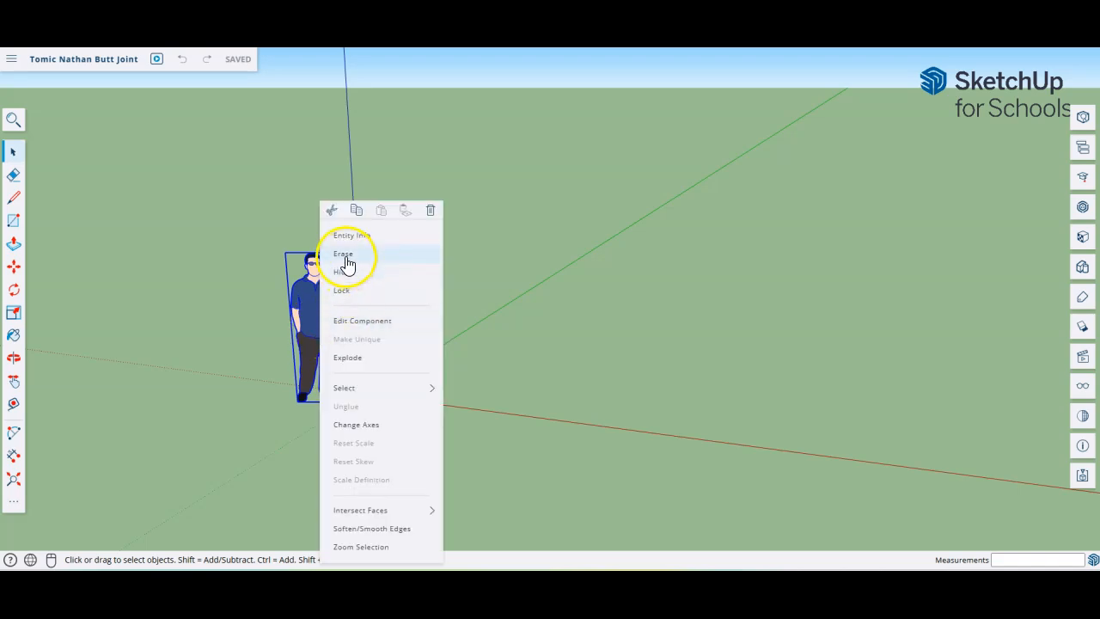
click(597, 291)
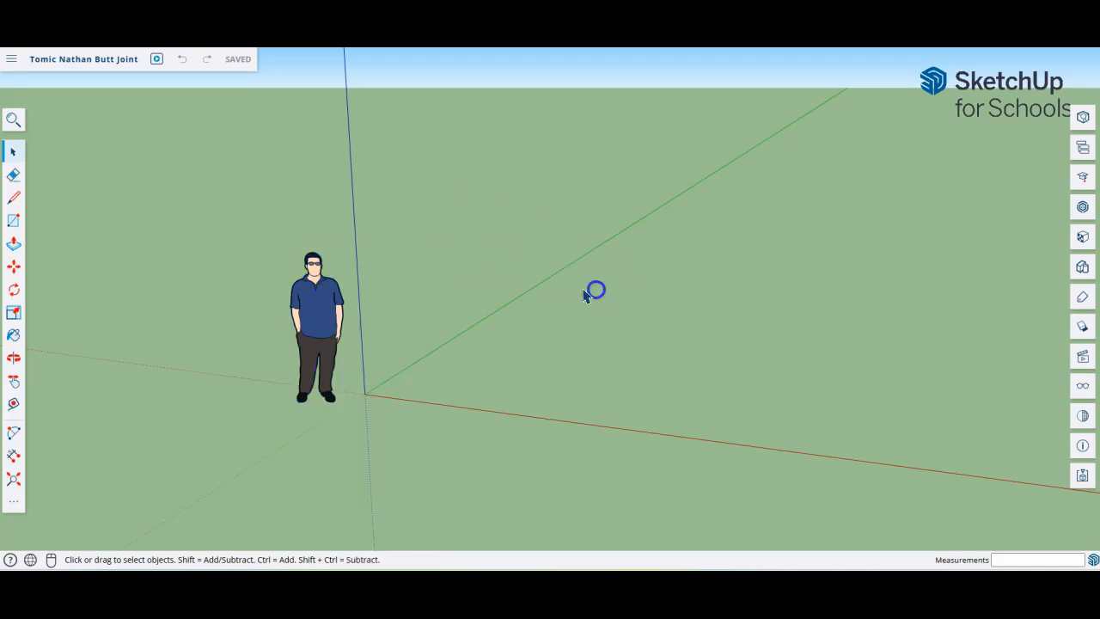
click(310, 324)
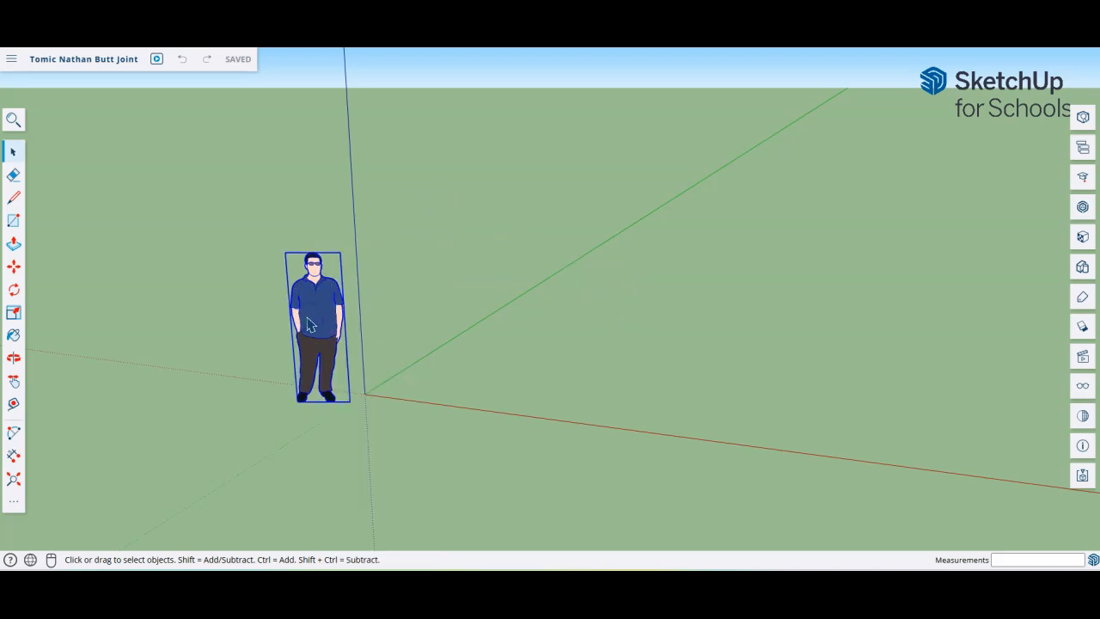
key(Delete)
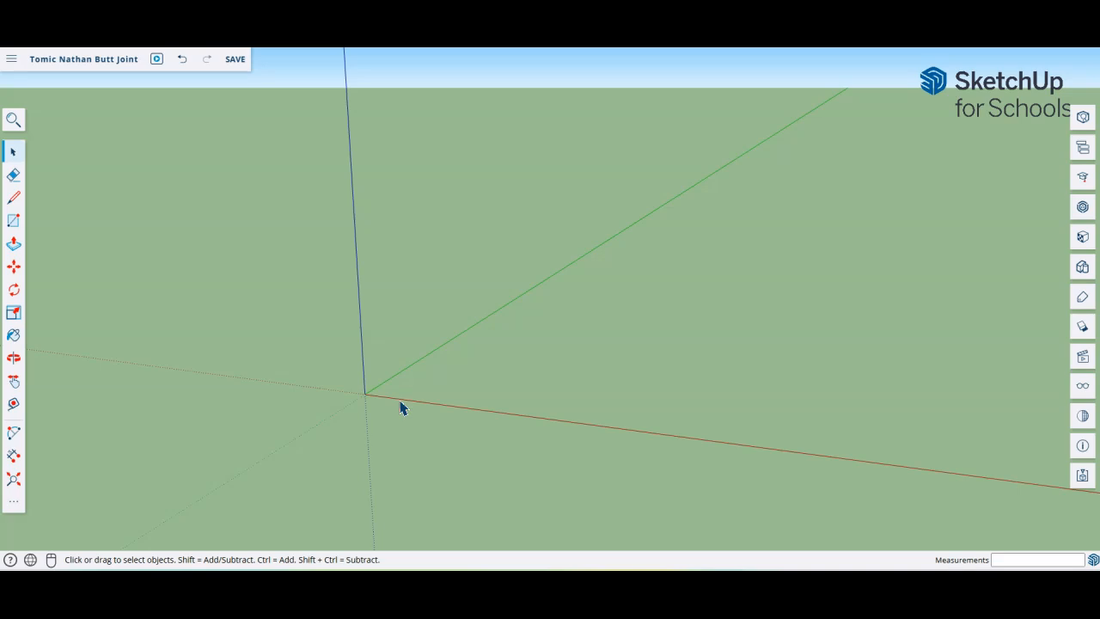
click(378, 402)
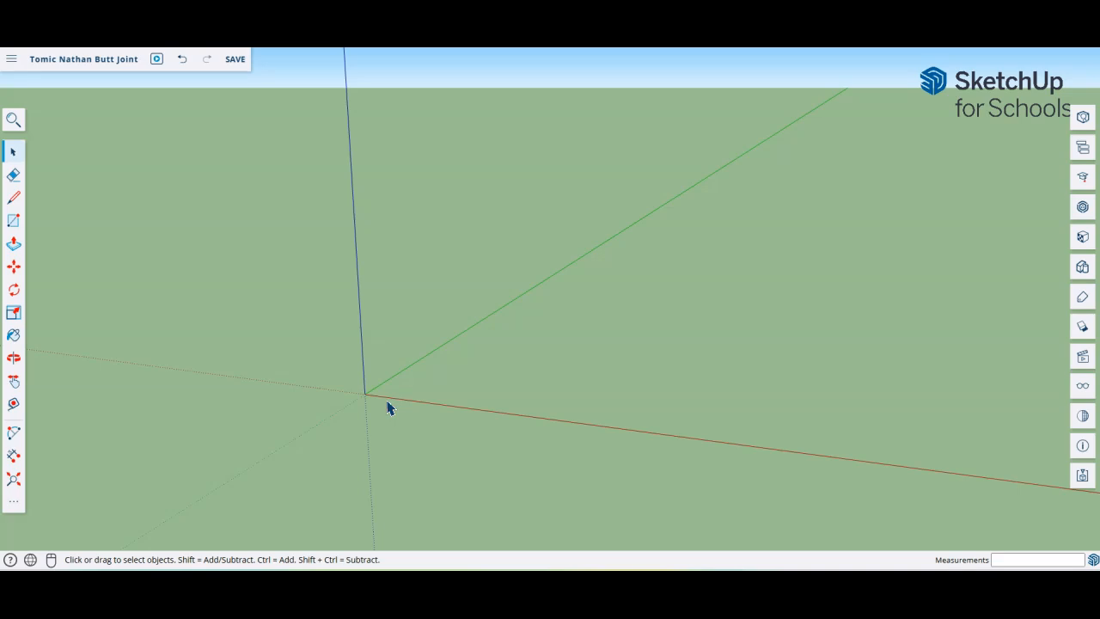
click(15, 226)
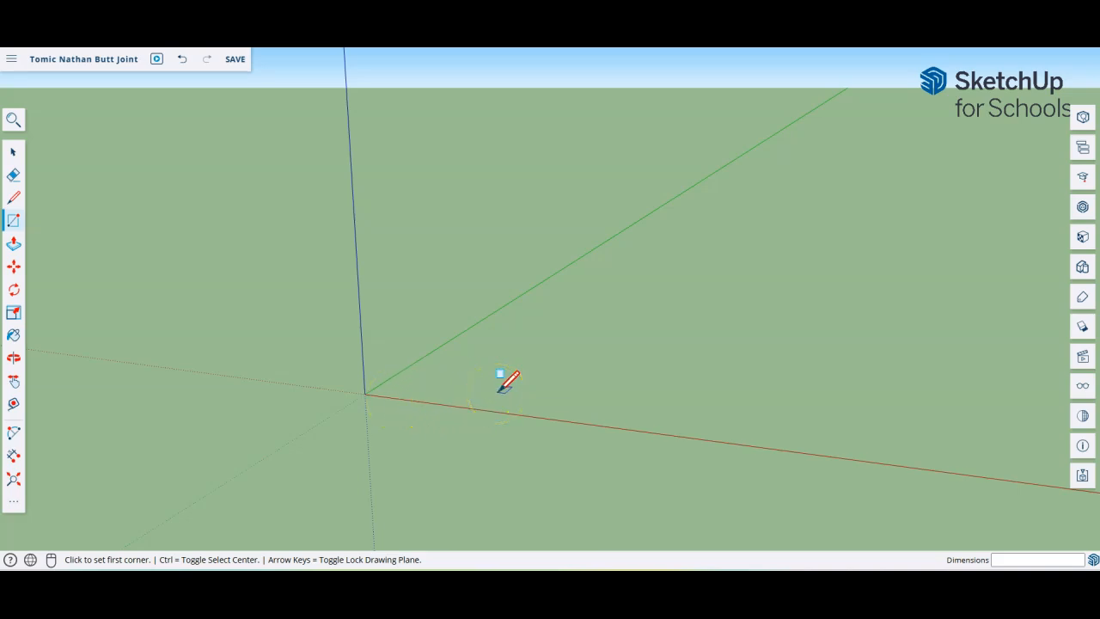
click(409, 399)
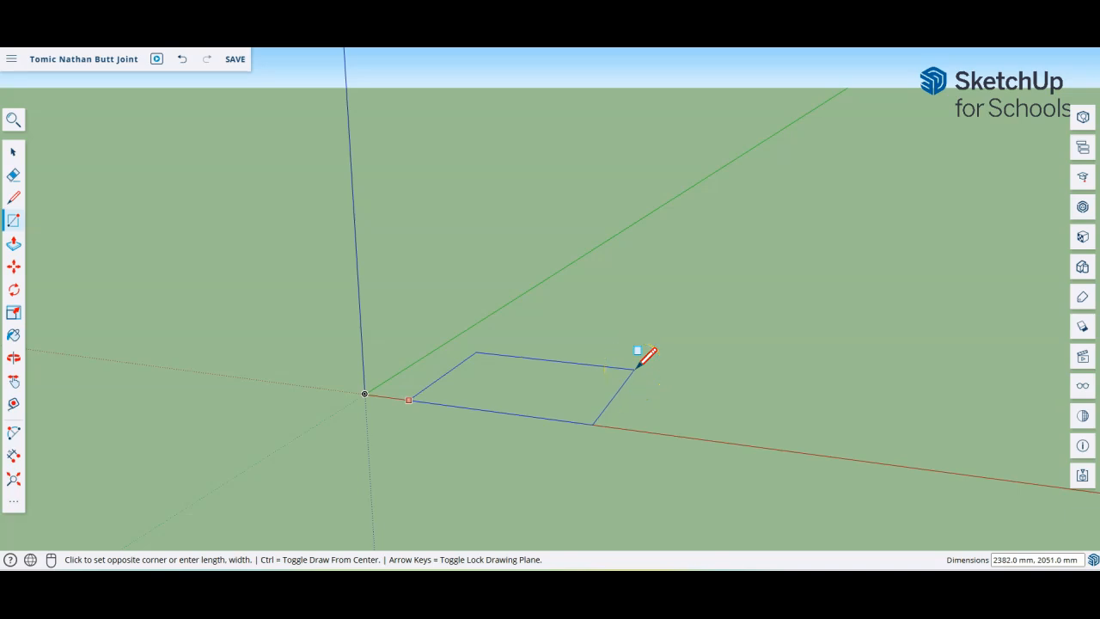
click(637, 367)
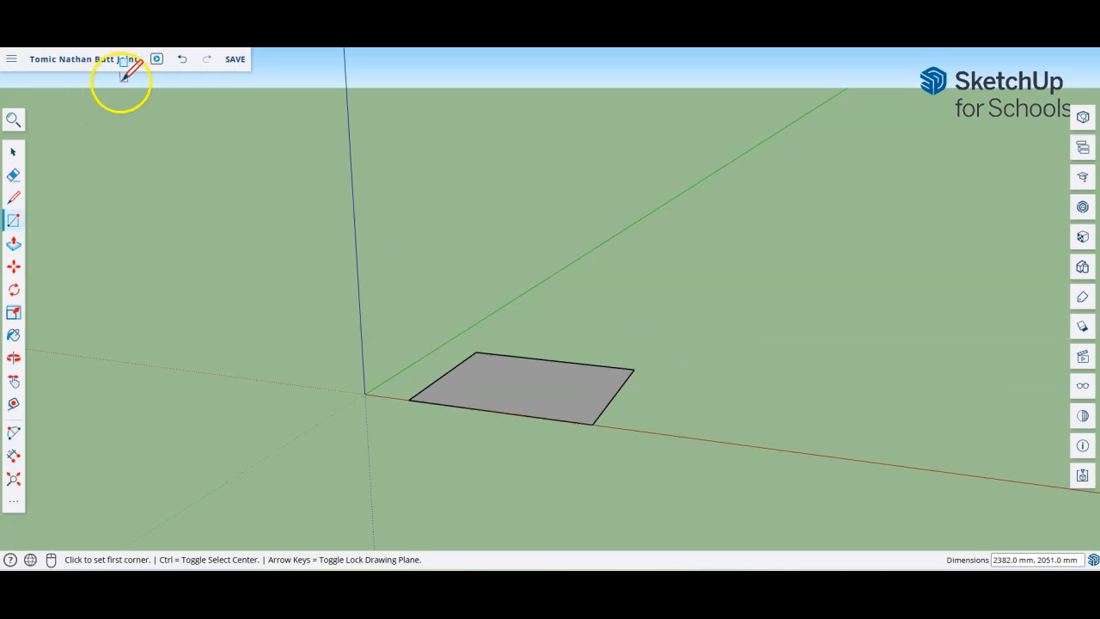
Step: Undo the previous rectangle and draw a new one from the red axis near the origin
click(182, 61)
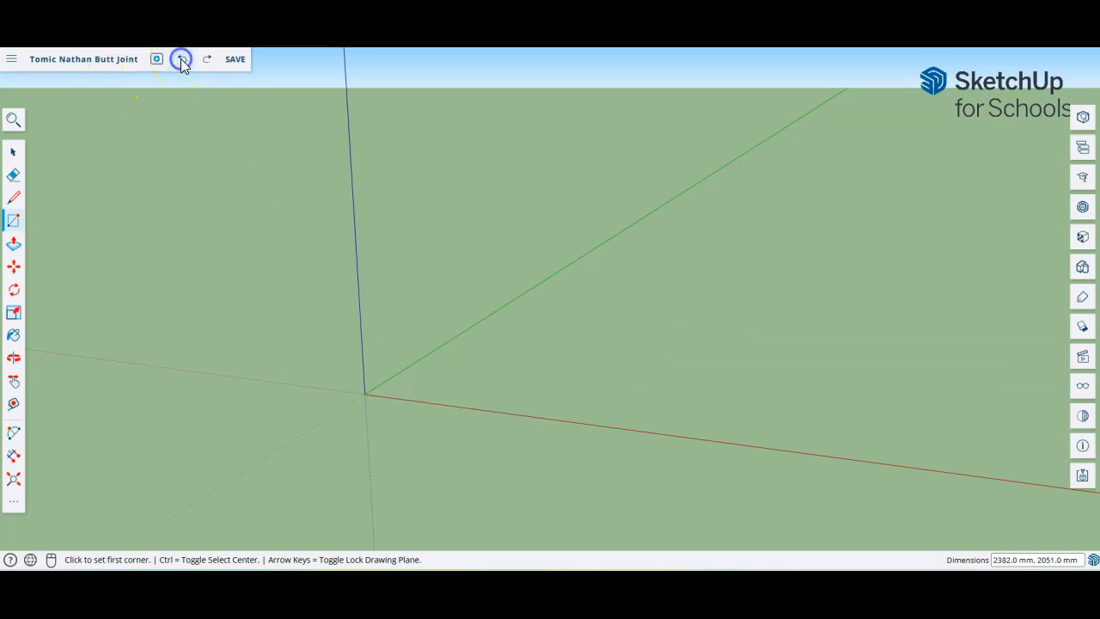
click(416, 400)
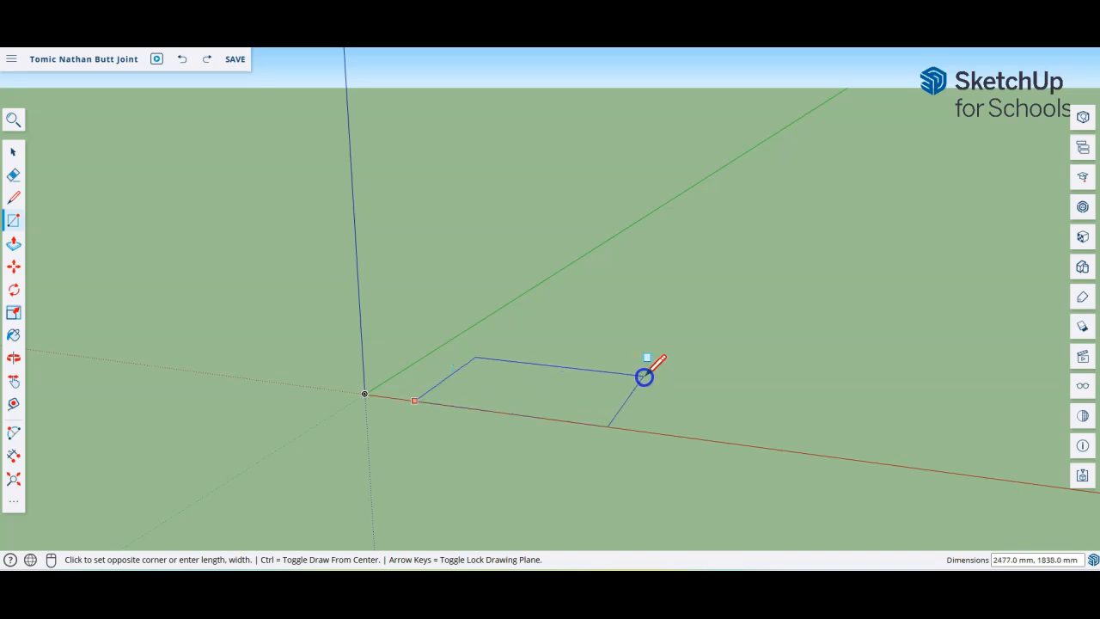
click(648, 379)
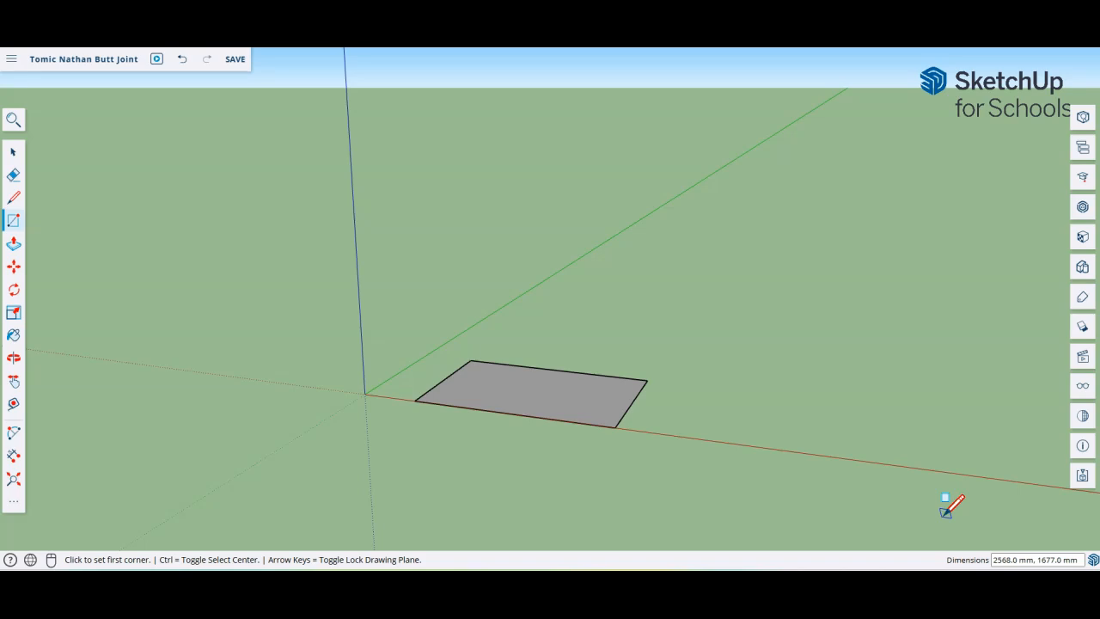
text(100,40)
Step: Undo the oversized rectangle and switch the Rectangle tool to draw from its centre
key(ctrl+z)
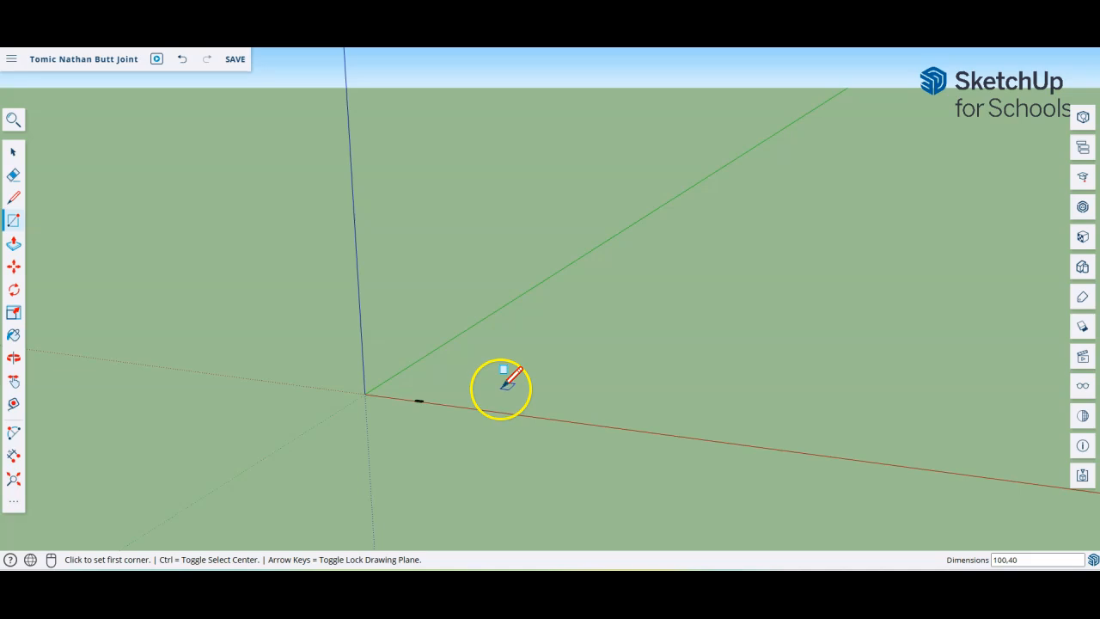
key(ctrl)
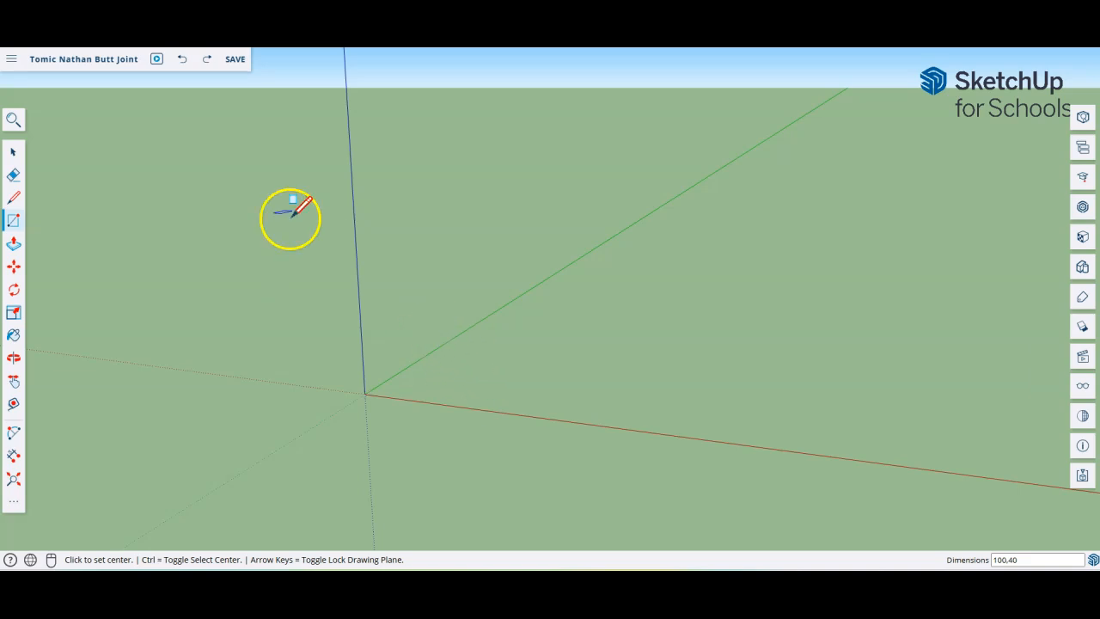
Step: Save the model, then draw a 100 × 40 mm rectangle from the red axis near the origin
click(231, 60)
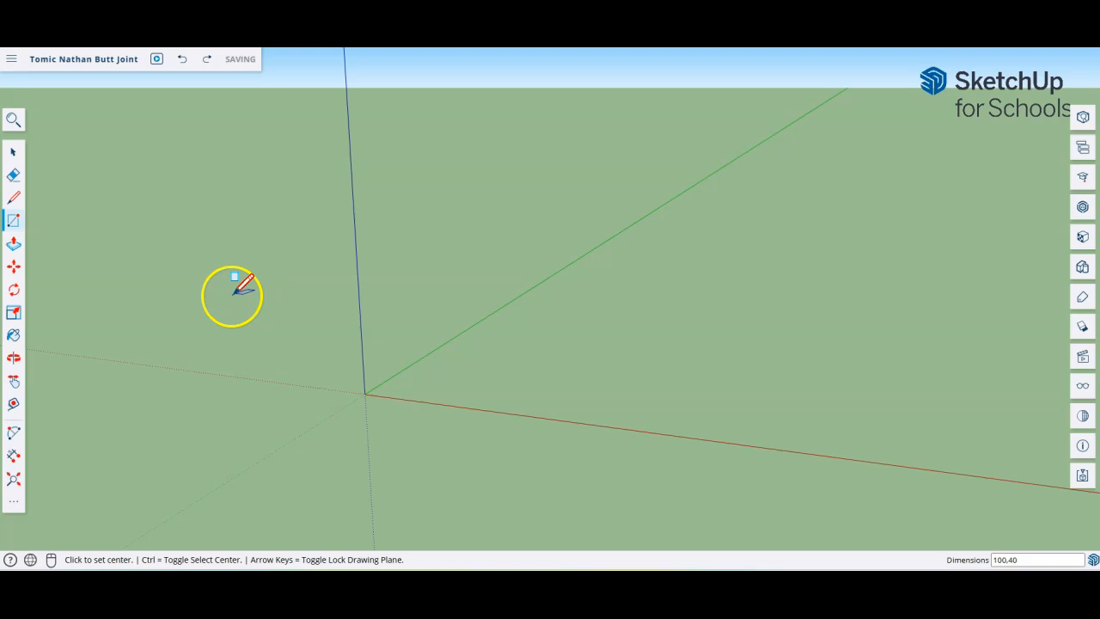
click(12, 223)
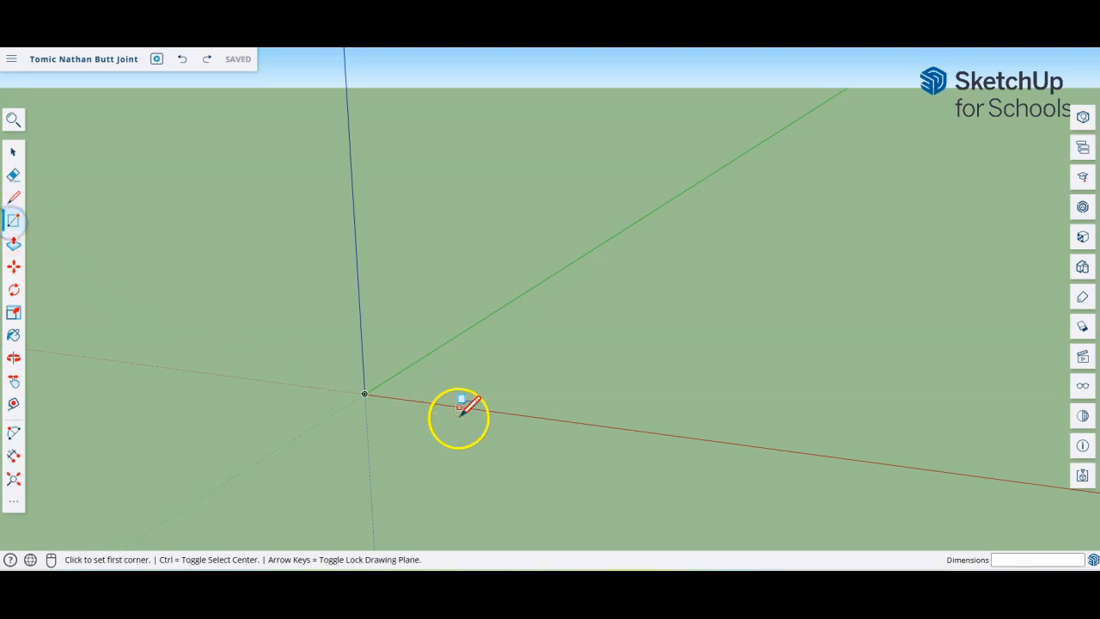
click(400, 398)
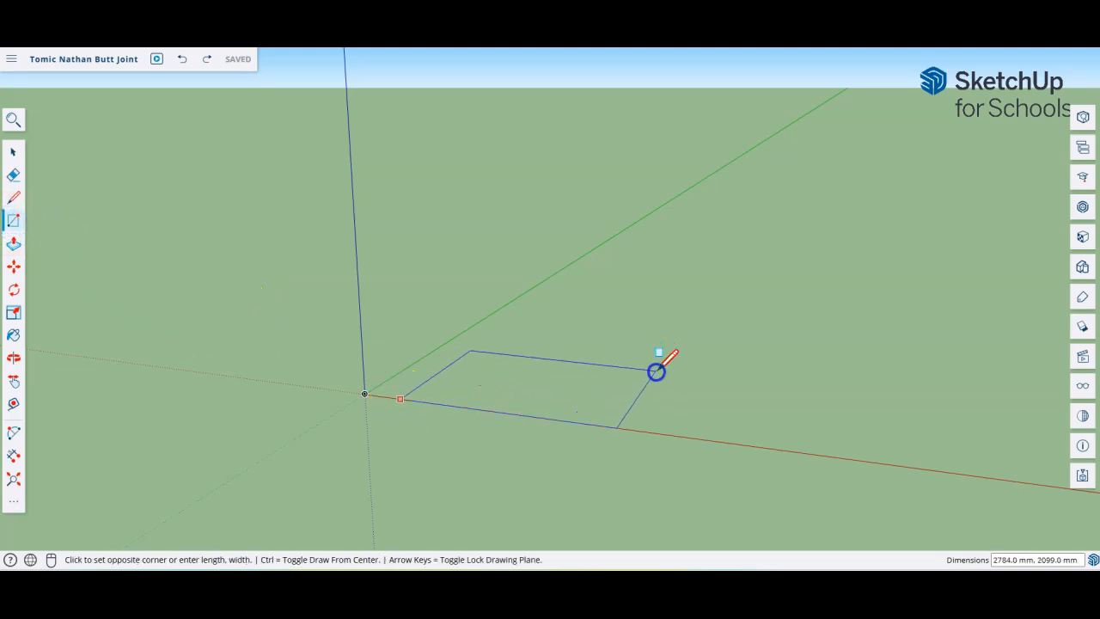
click(657, 375)
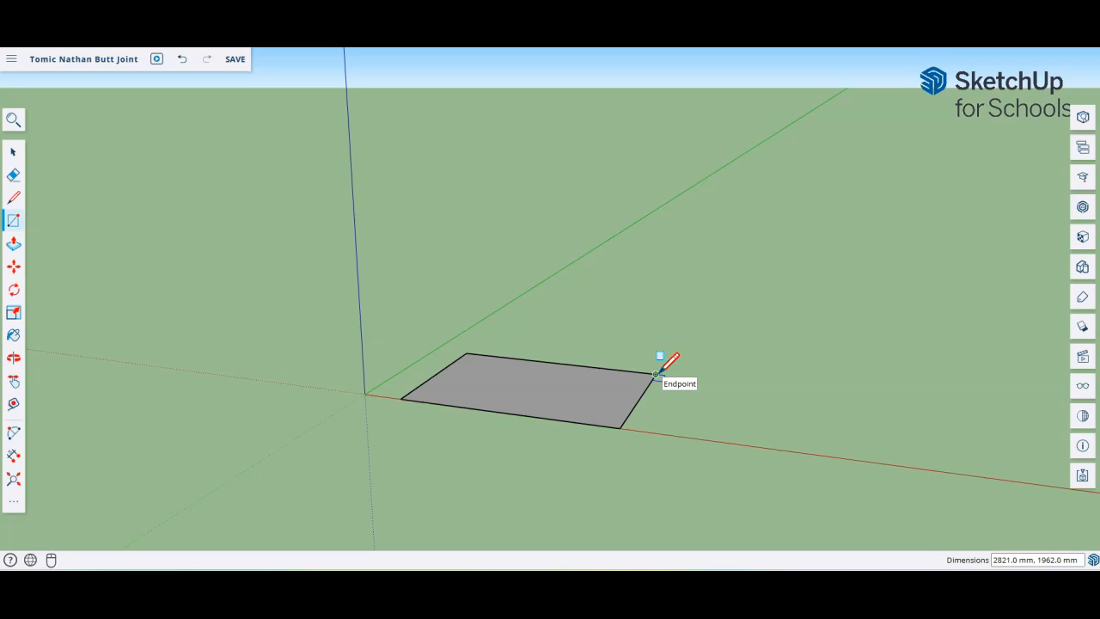
text(100,40)
key(Return)
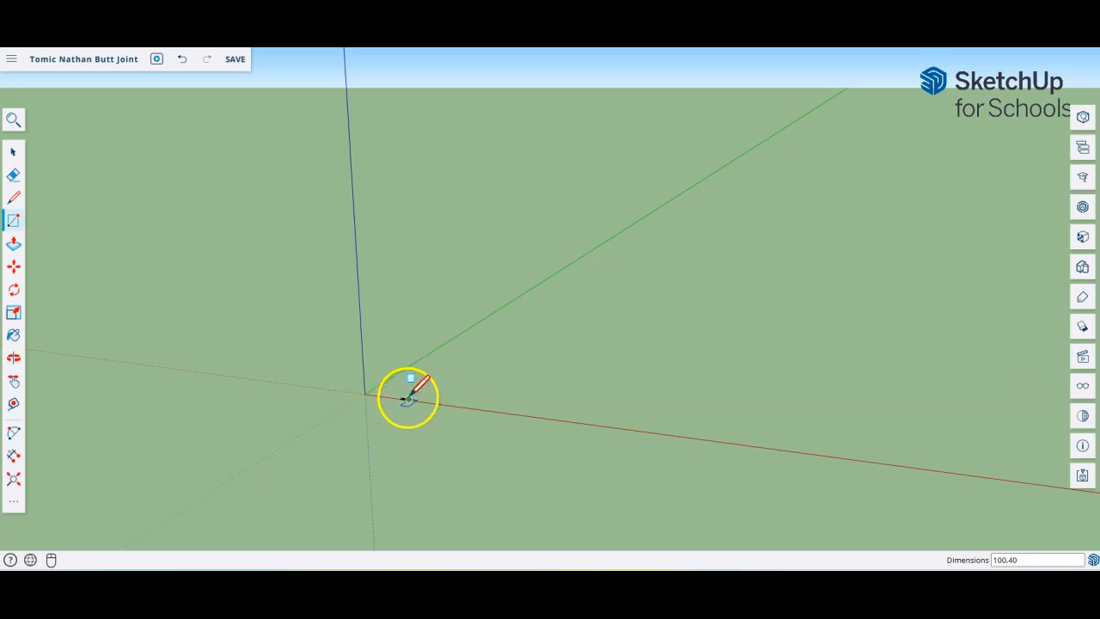
scroll(406, 398, up, 5)
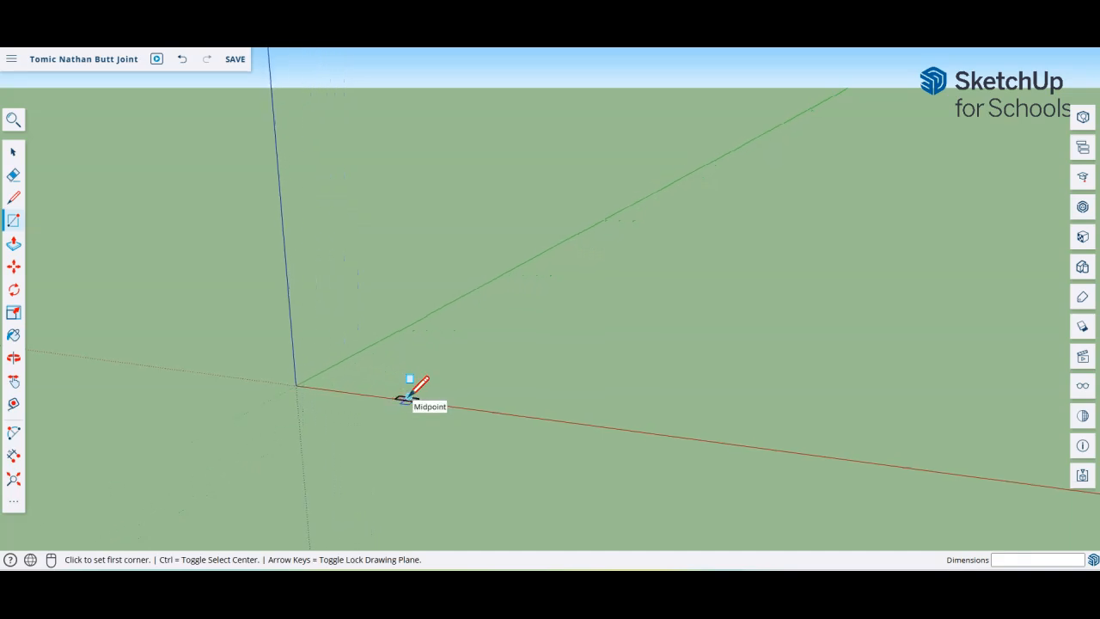
scroll(401, 397, up, 6)
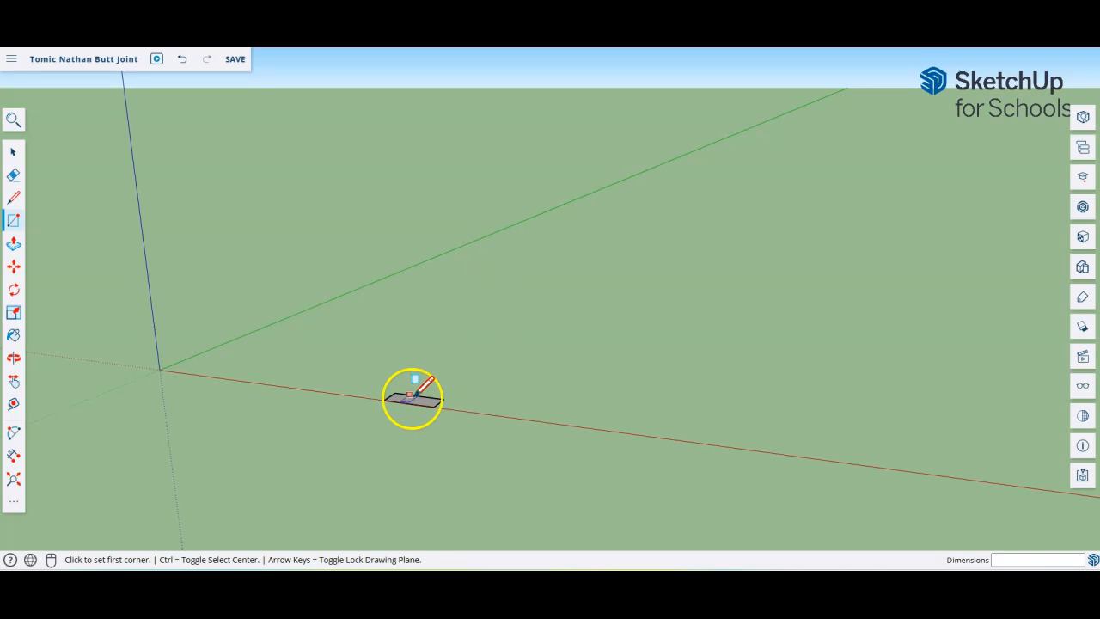
scroll(417, 393, up, 8)
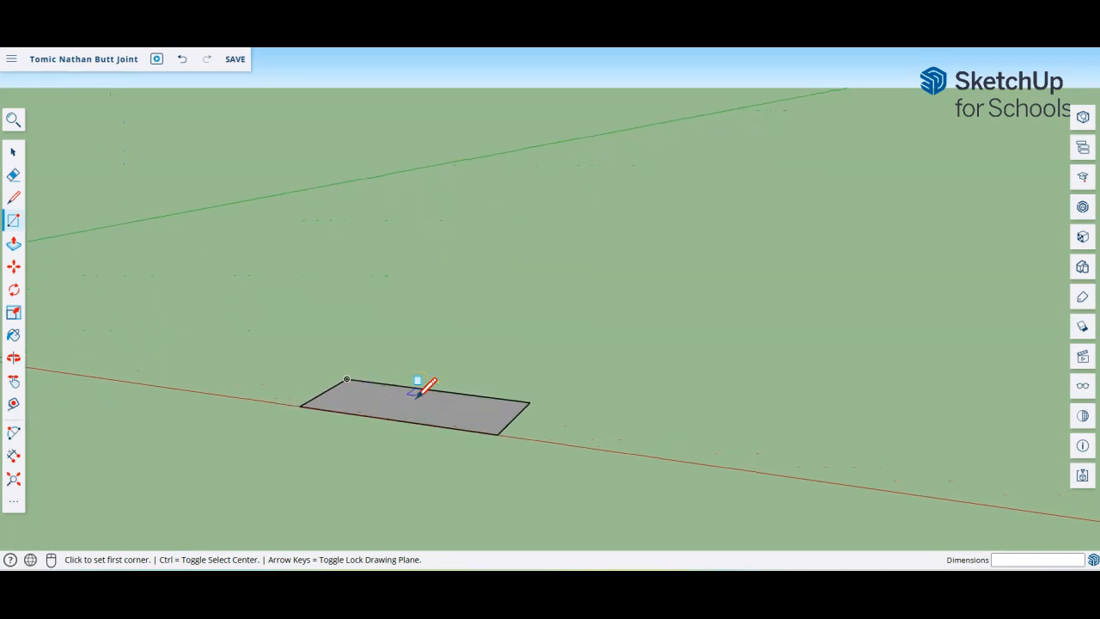
scroll(418, 392, up, 5)
click(417, 448)
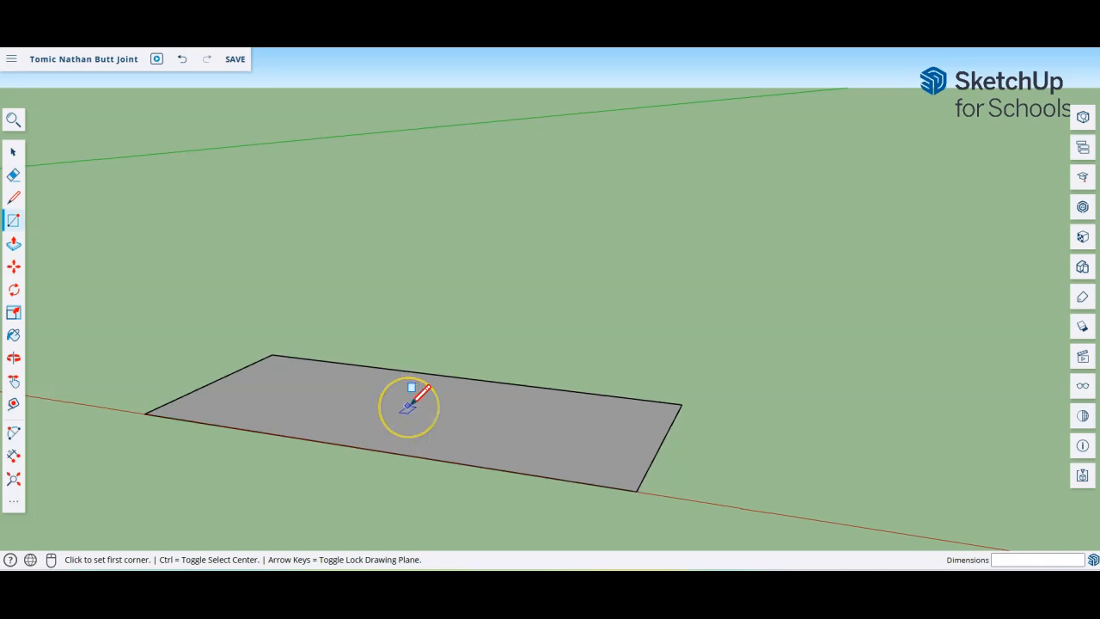
scroll(411, 404, down, 3)
scroll(409, 406, down, 6)
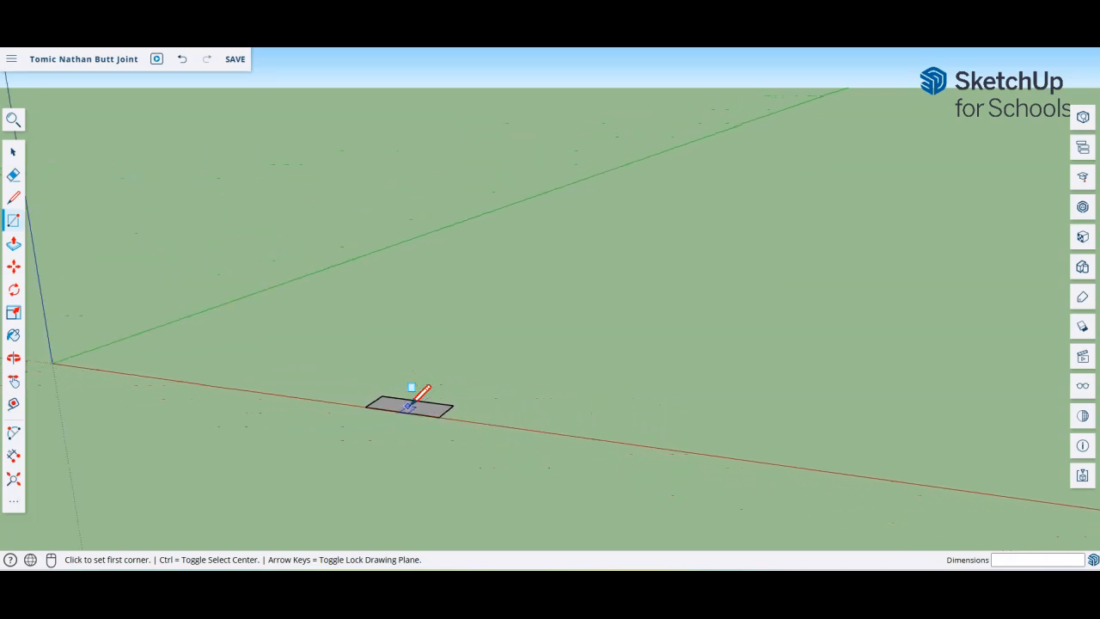
scroll(409, 406, down, 5)
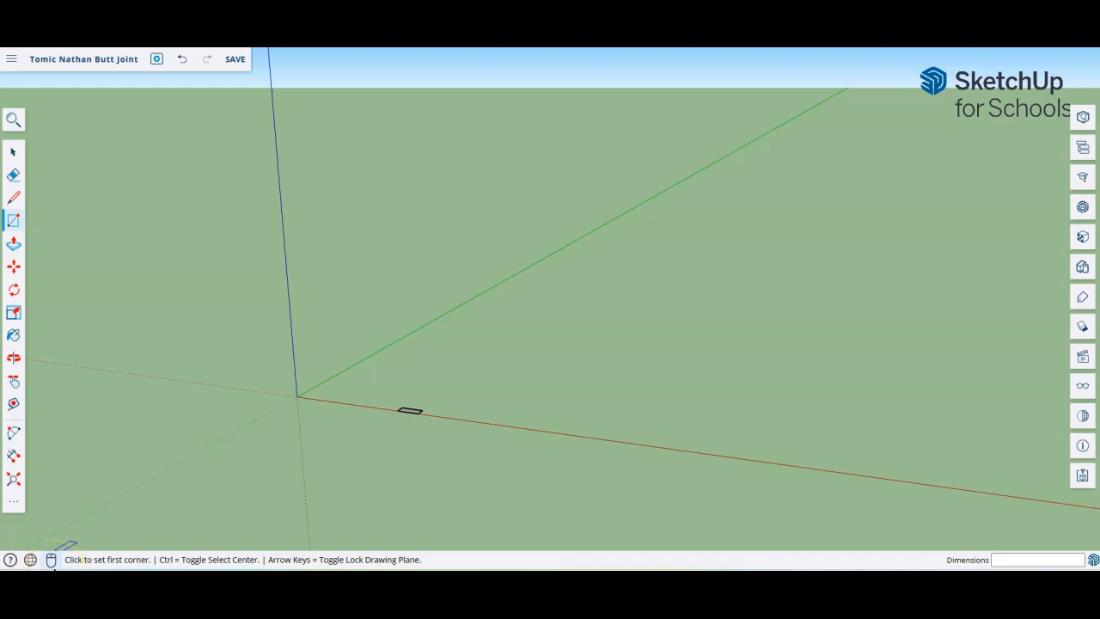
Step: Change the input device from Trackpad to Mouse and close the input-device prompt
click(51, 560)
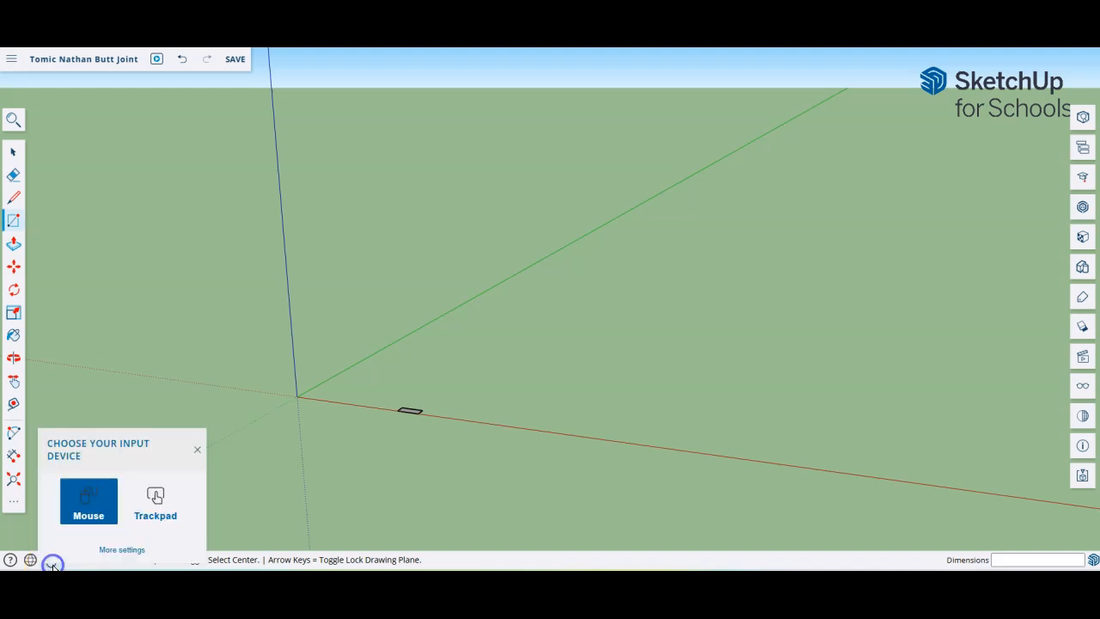
click(155, 503)
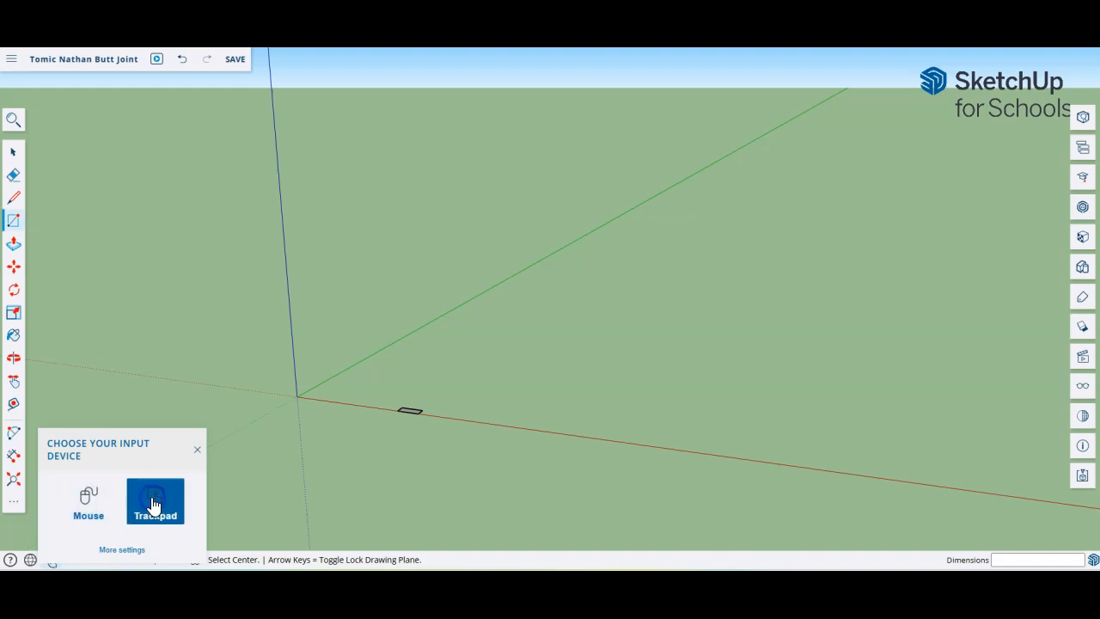
click(197, 448)
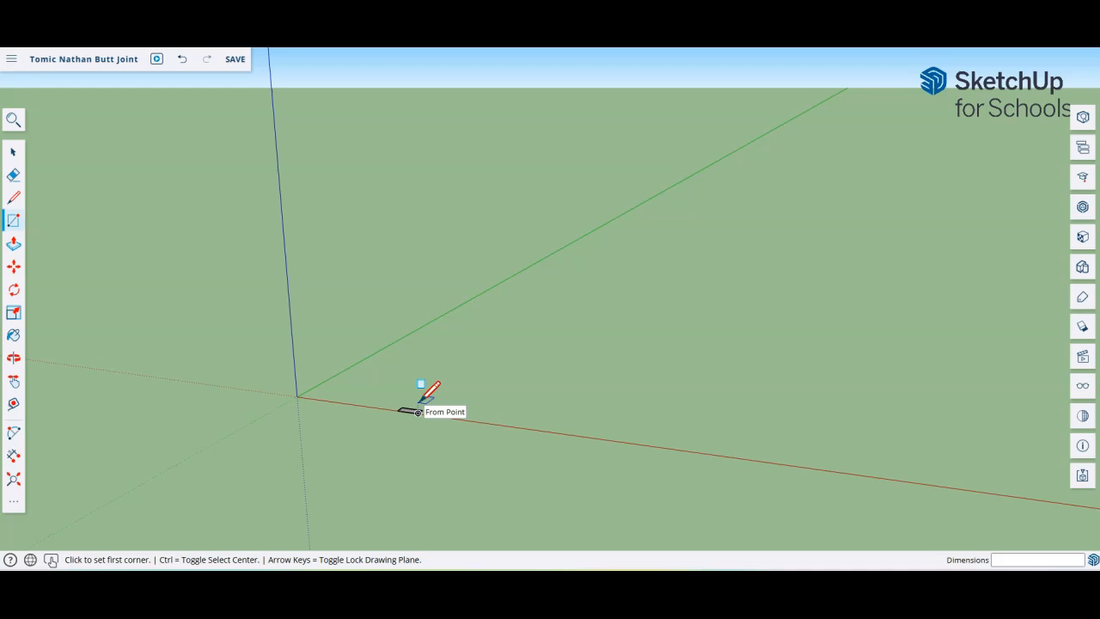
click(51, 560)
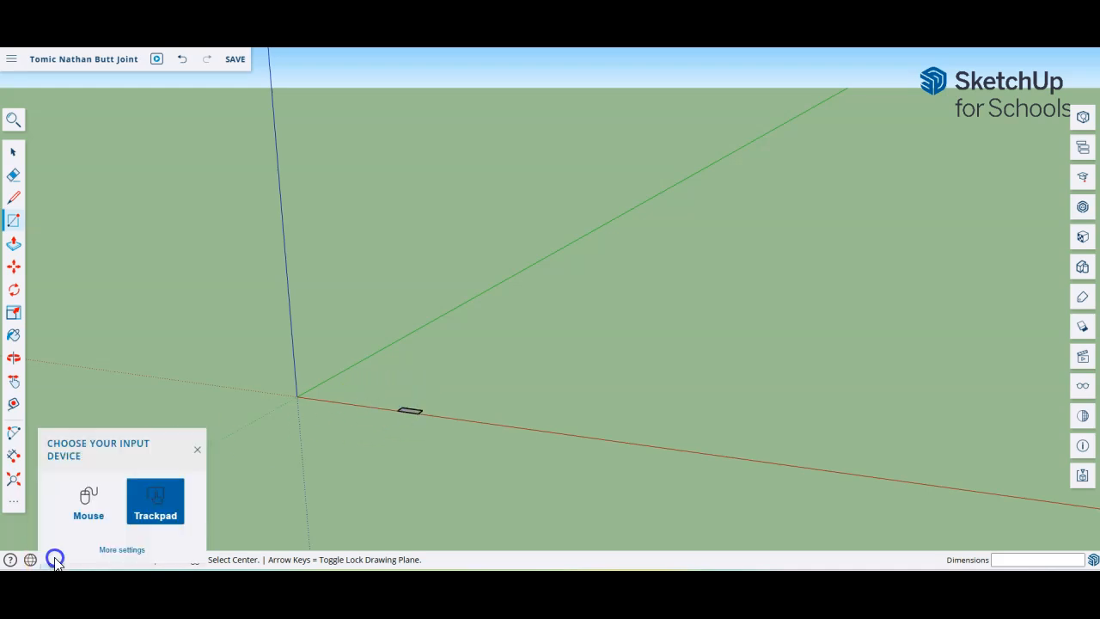
click(91, 508)
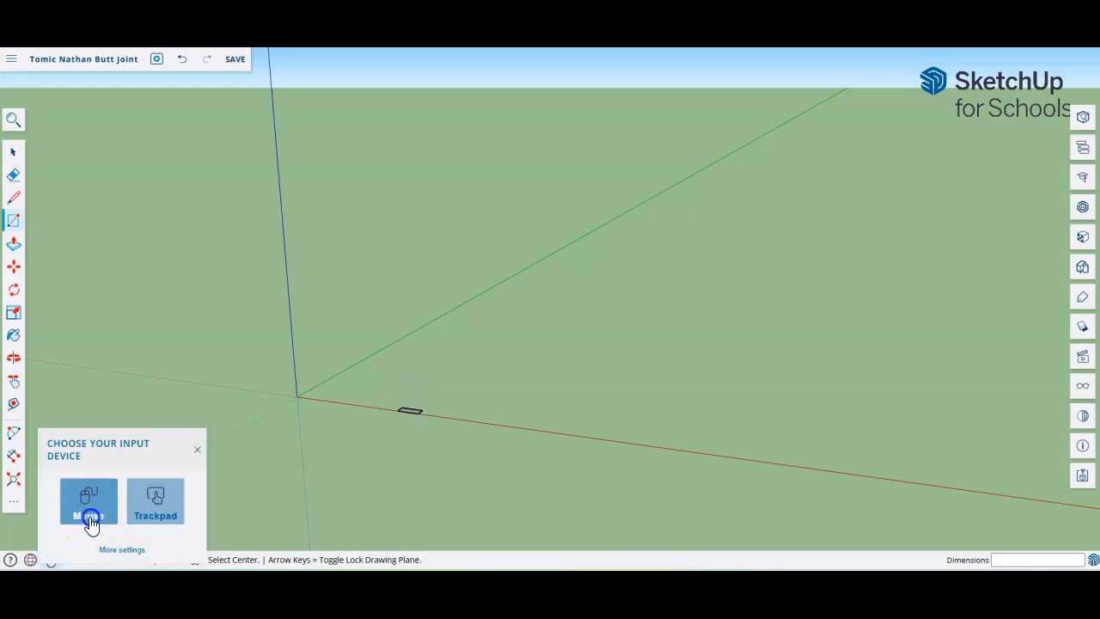
click(197, 450)
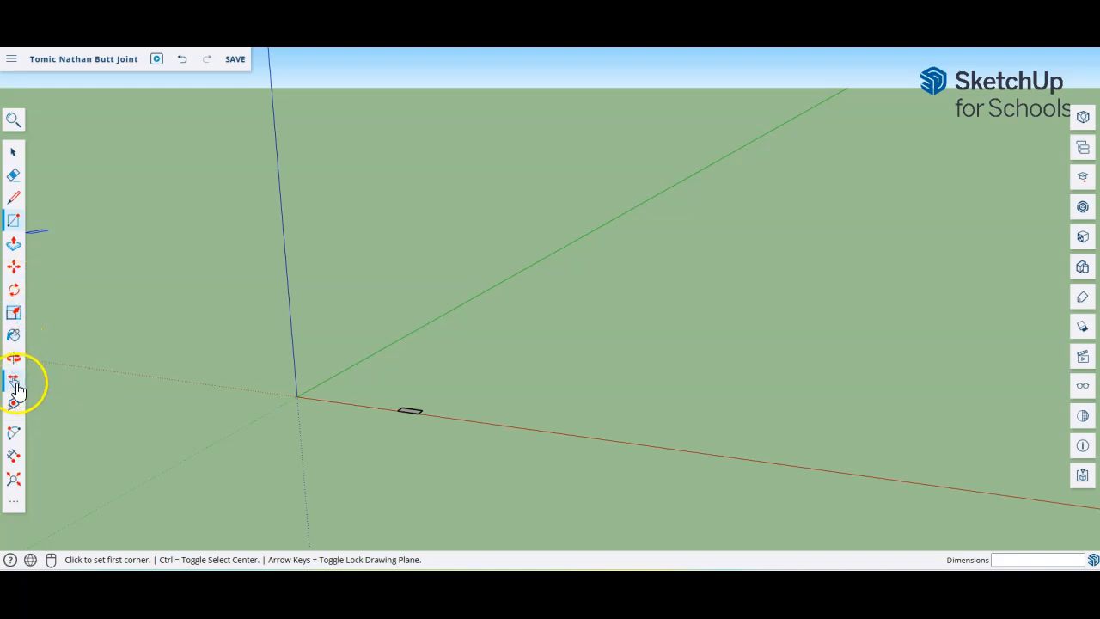
Step: Zoom in on the small rectangle beside the origin with the Zoom tool
click(12, 501)
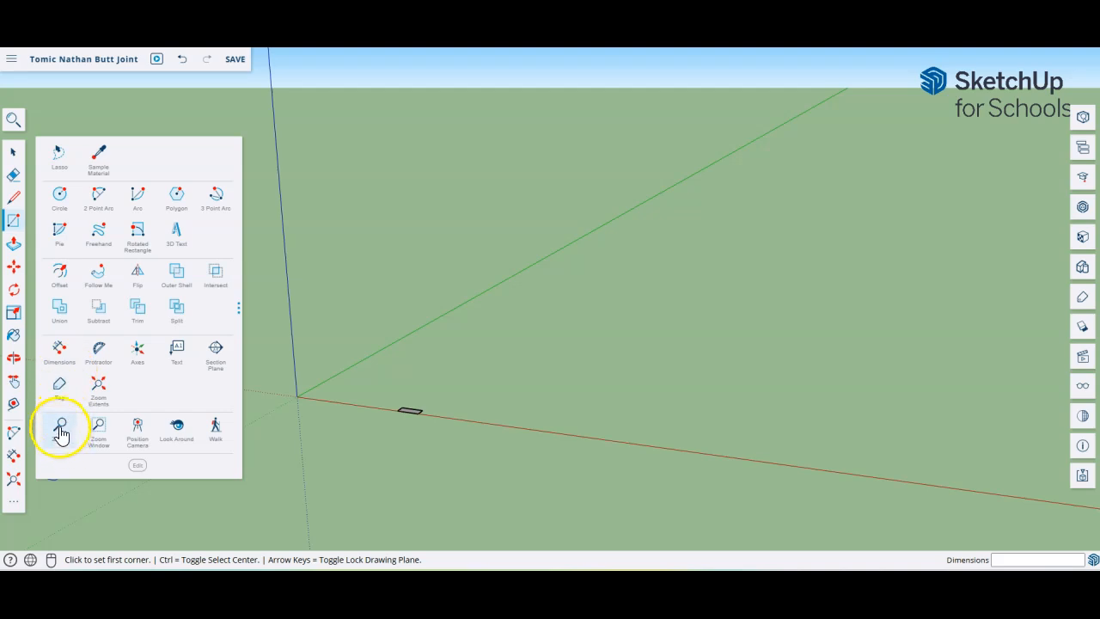
click(60, 430)
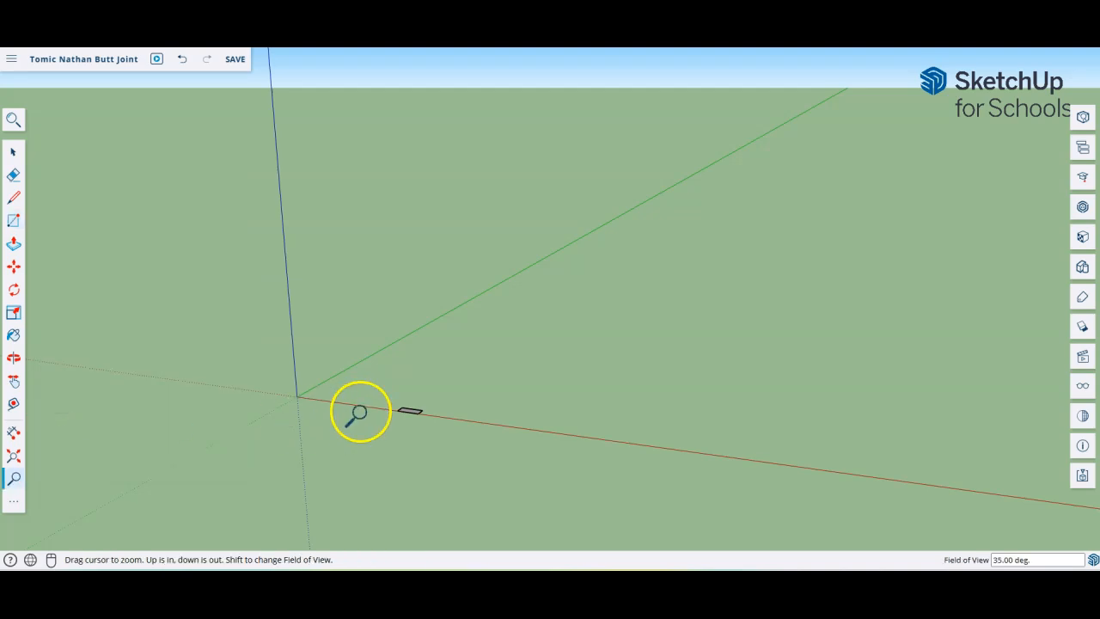
mouse_move(400, 414)
mouse_down()
mouse_move(391, 208)
mouse_move(401, 510)
mouse_move(393, 364)
mouse_move(378, 438)
mouse_move(386, 302)
mouse_move(336, 513)
mouse_move(356, 531)
mouse_move(361, 432)
mouse_move(368, 539)
mouse_move(375, 383)
mouse_move(386, 510)
mouse_move(389, 419)
mouse_move(405, 515)
mouse_up()
scroll(403, 417, up, 10)
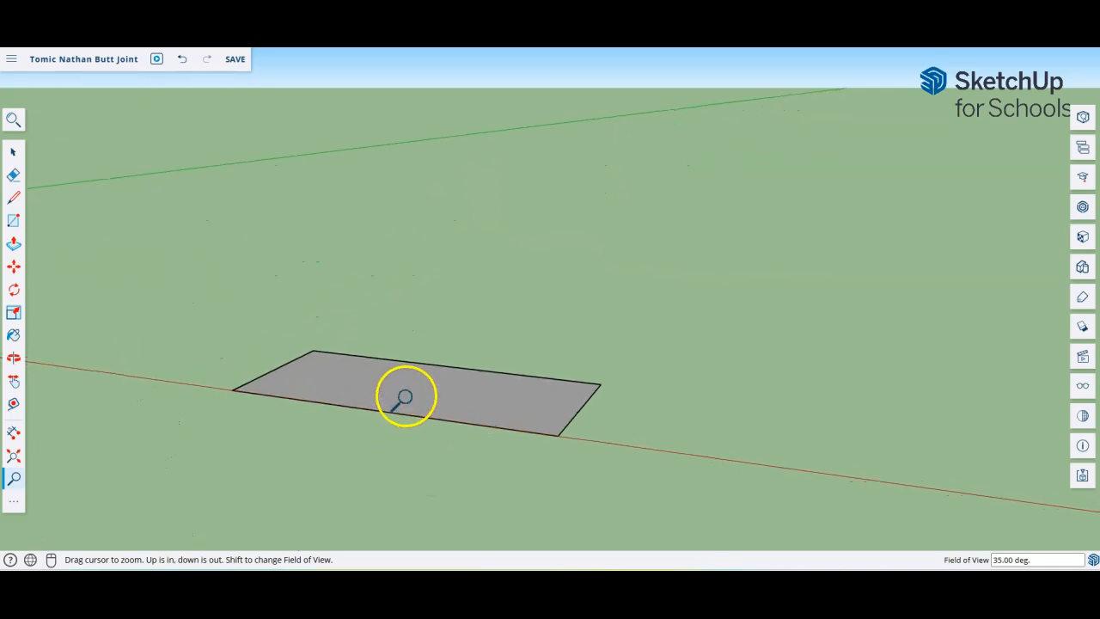
Step: Return to the Select tool and fine-tune the zoom until the rectangle fills the view
key(p)
click(13, 152)
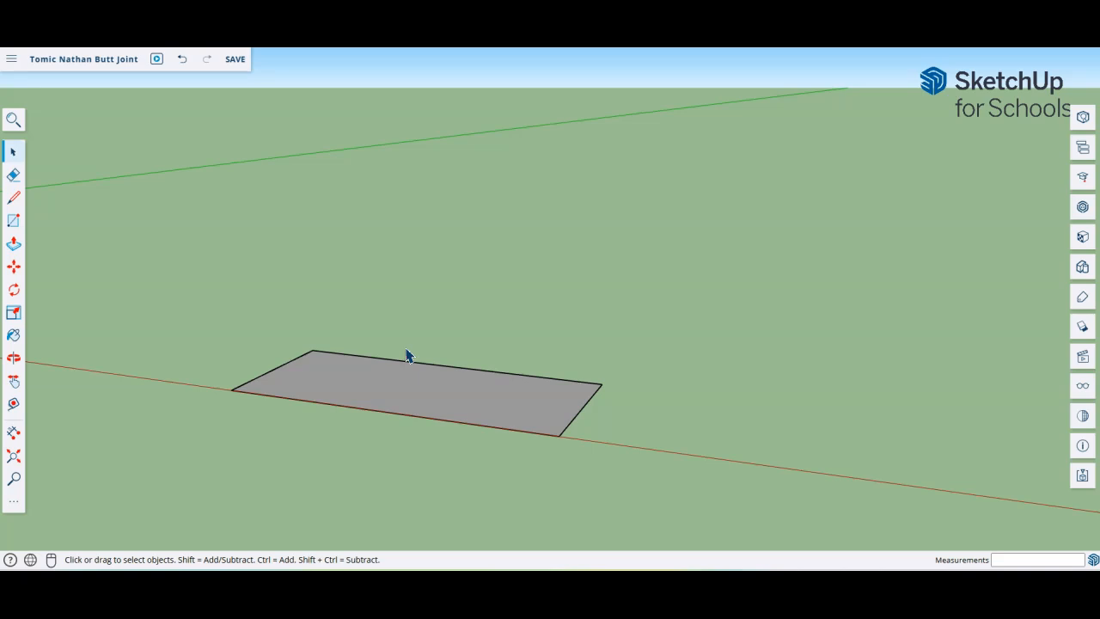
scroll(396, 371, down, 3)
scroll(396, 372, up, 5)
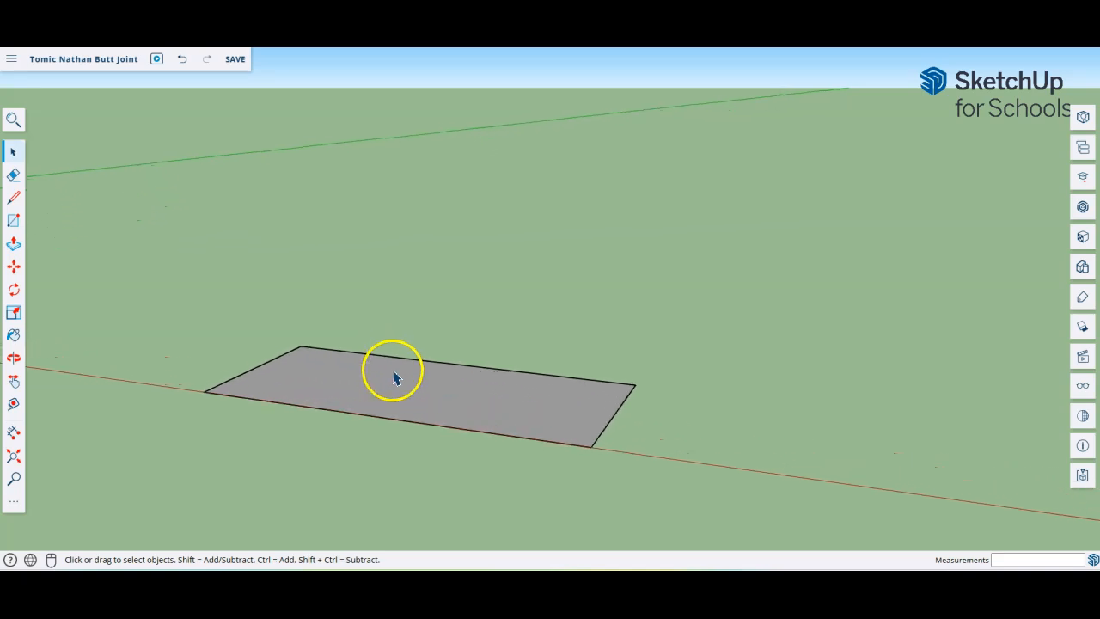
scroll(396, 387, down, 3)
scroll(396, 388, down, 1)
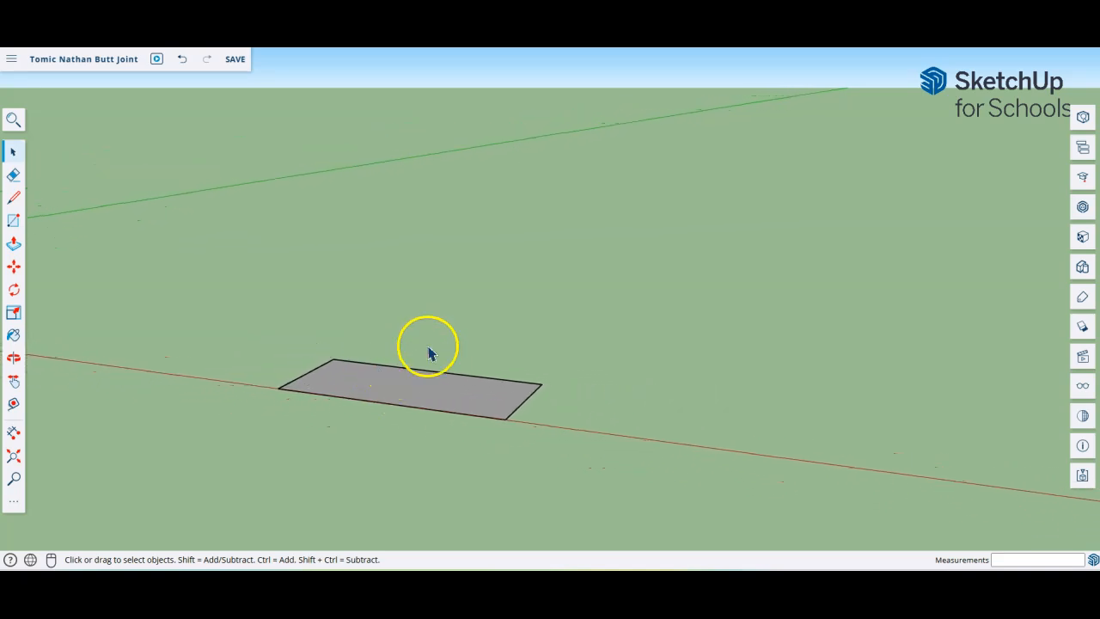
scroll(371, 378, up, 5)
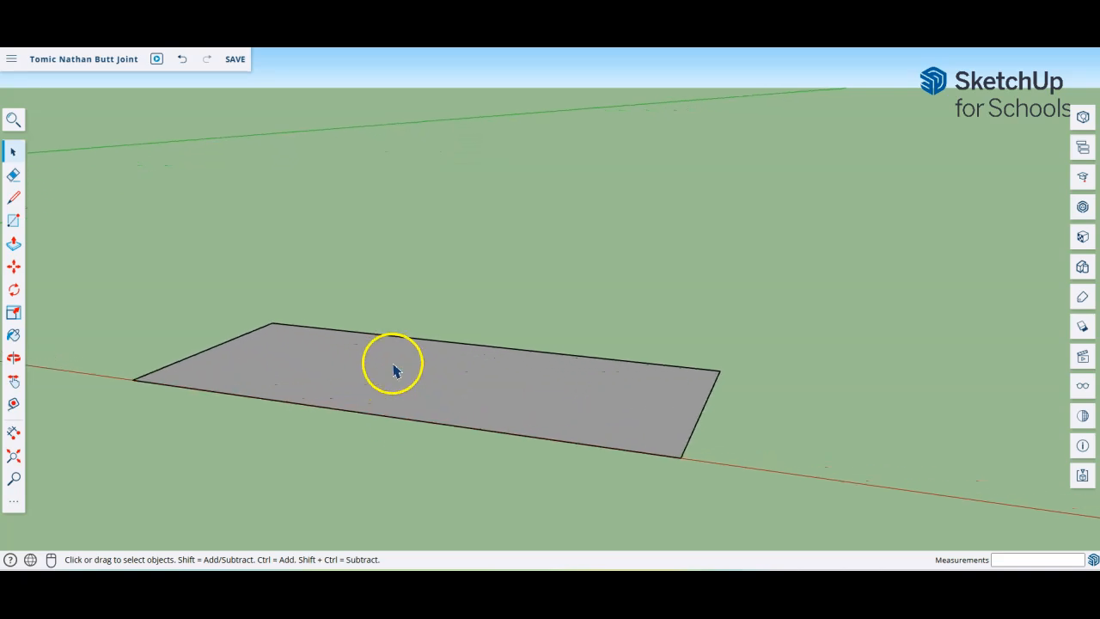
scroll(380, 378, down, 3)
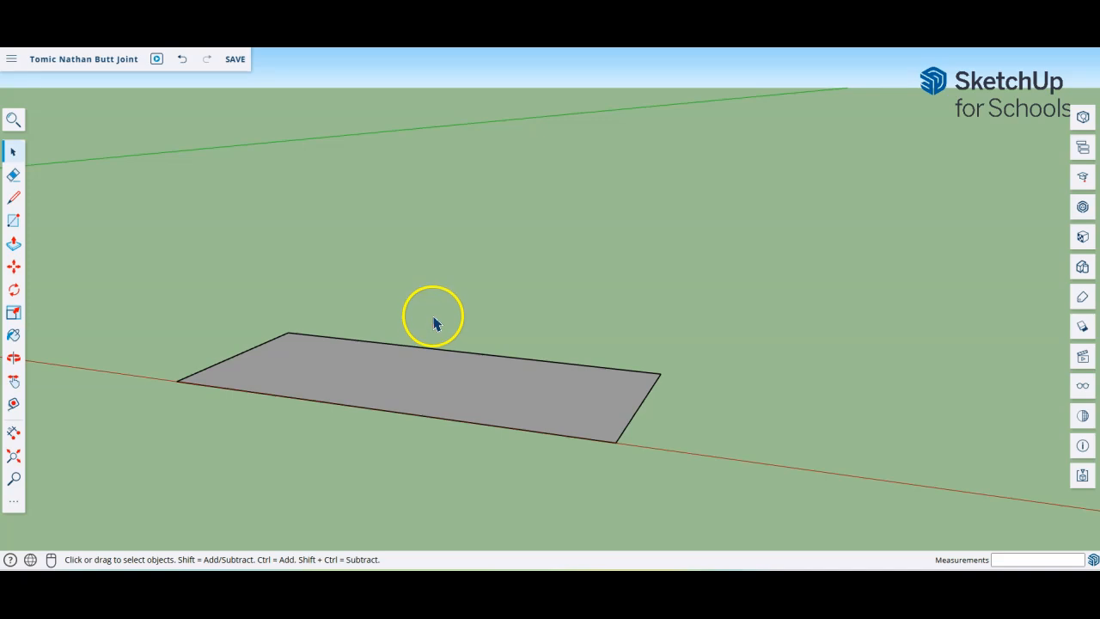
click(15, 246)
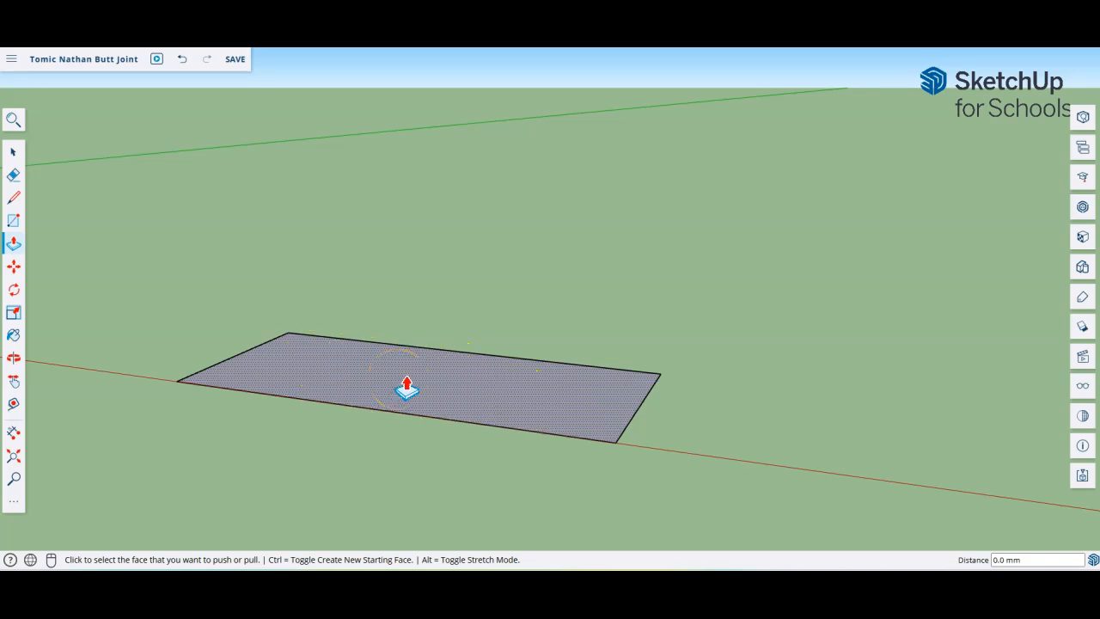
click(13, 197)
click(386, 410)
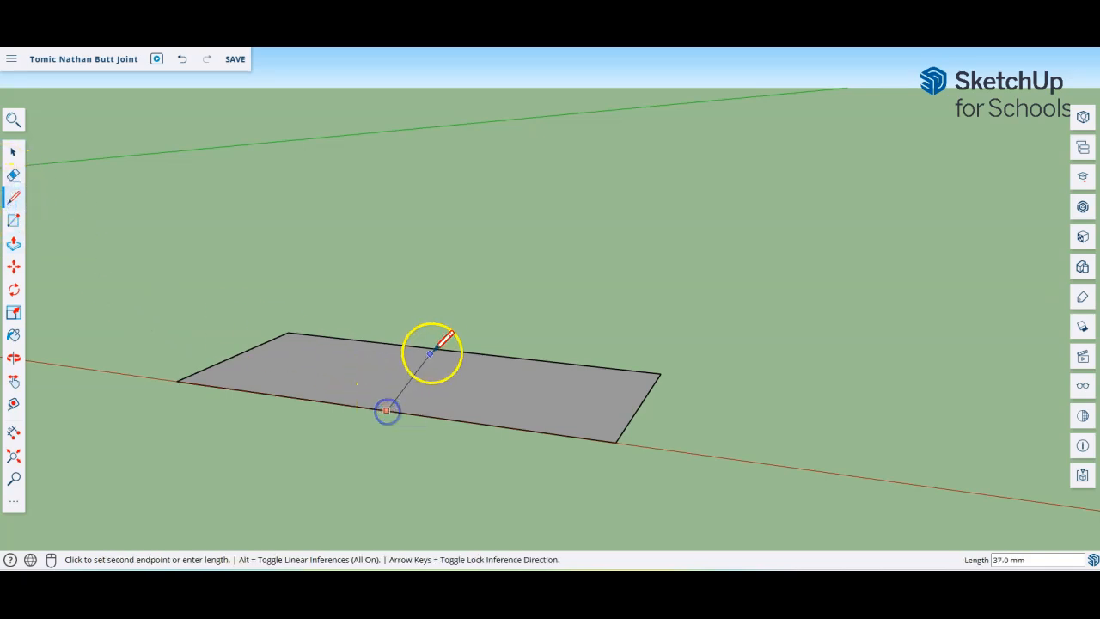
click(432, 348)
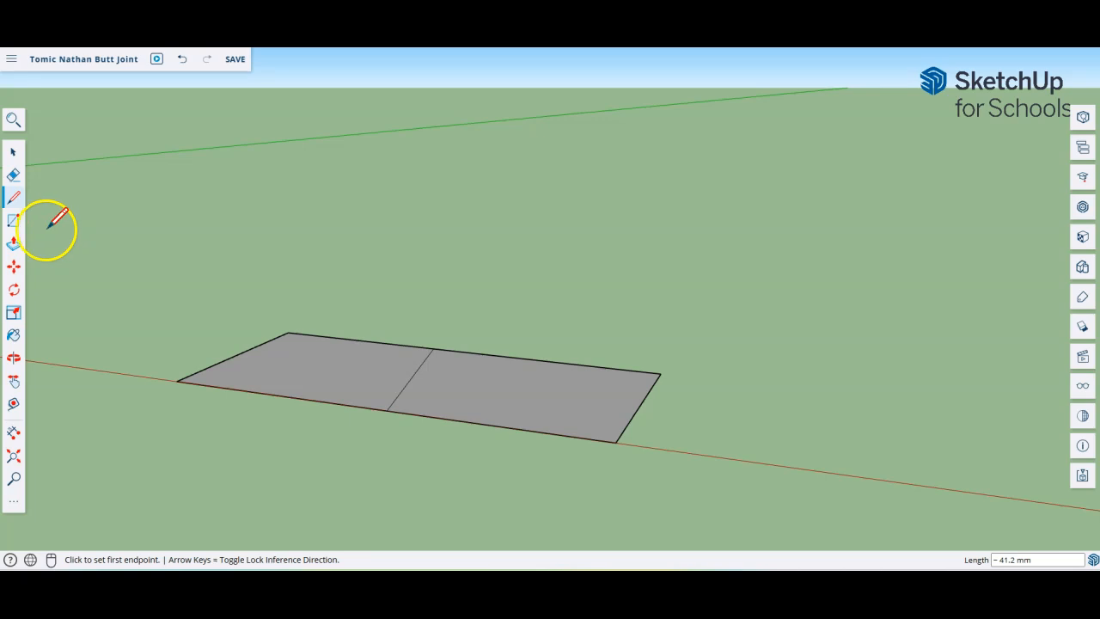
click(13, 246)
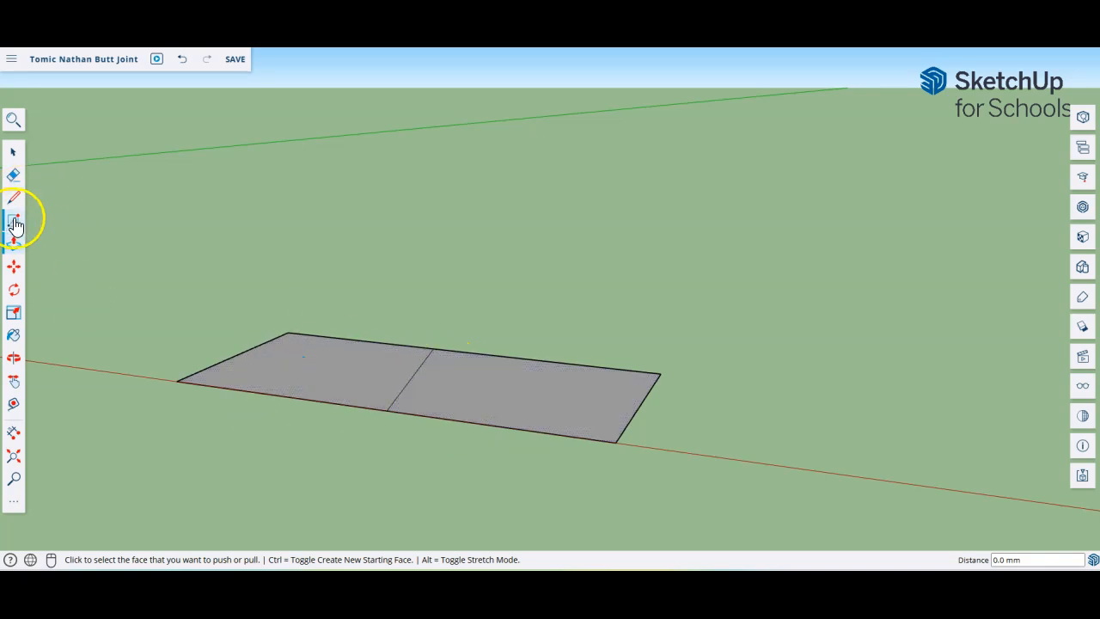
click(13, 175)
click(417, 371)
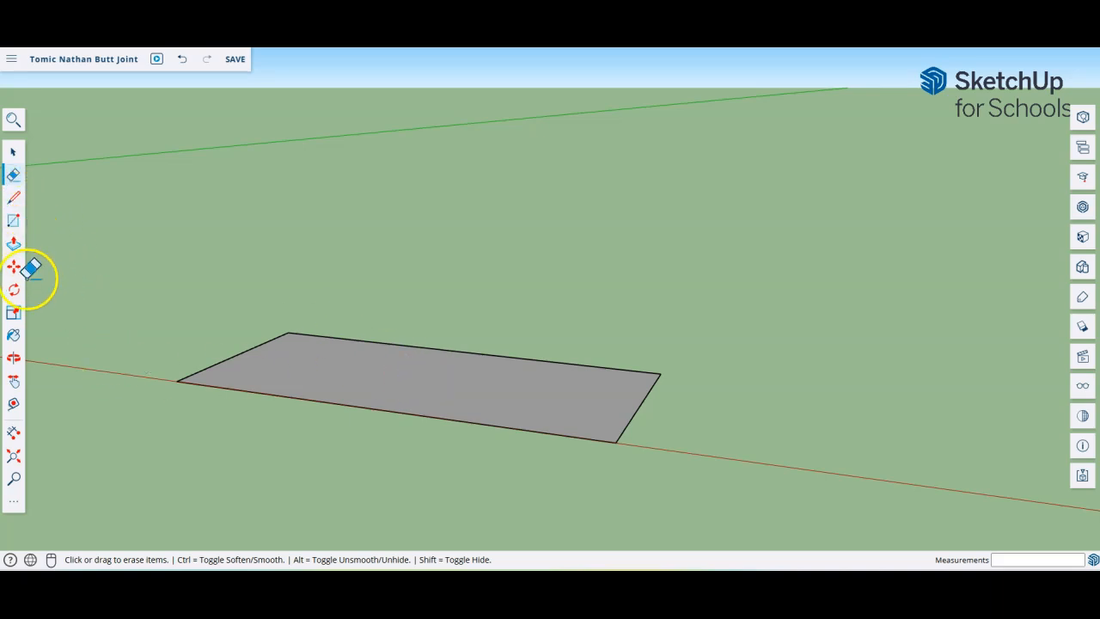
click(13, 244)
click(369, 385)
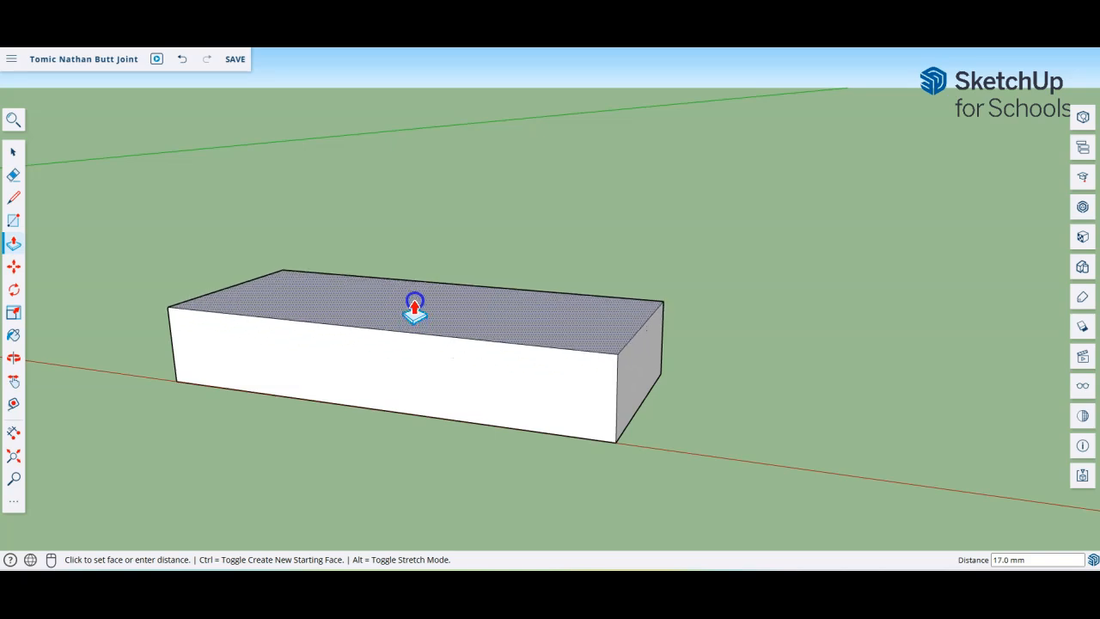
click(415, 310)
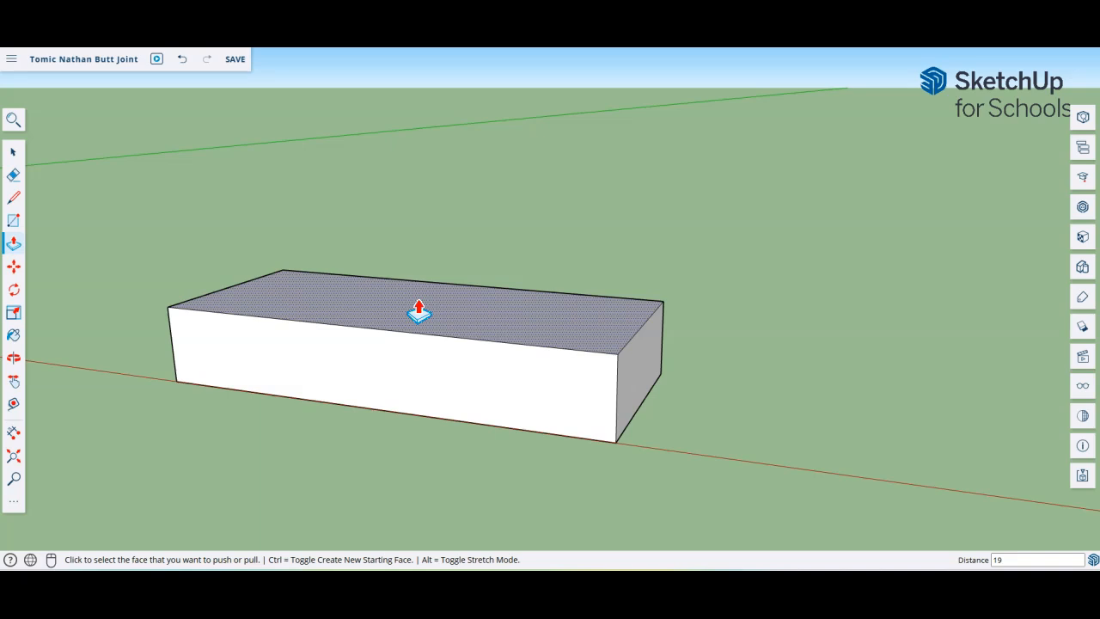
click(418, 311)
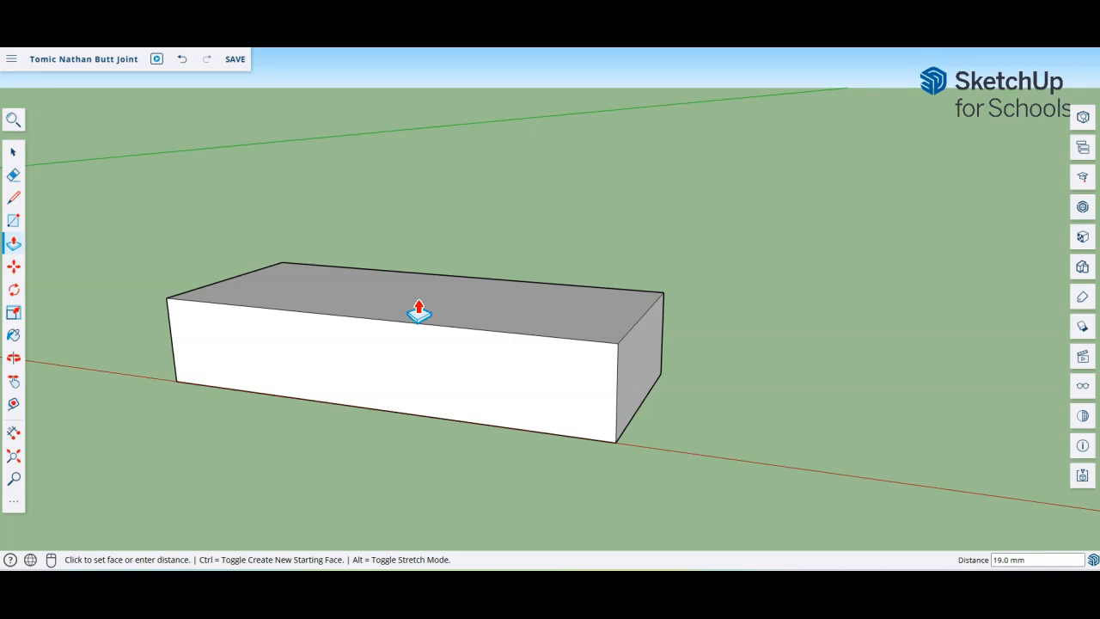
key(ctrl+z)
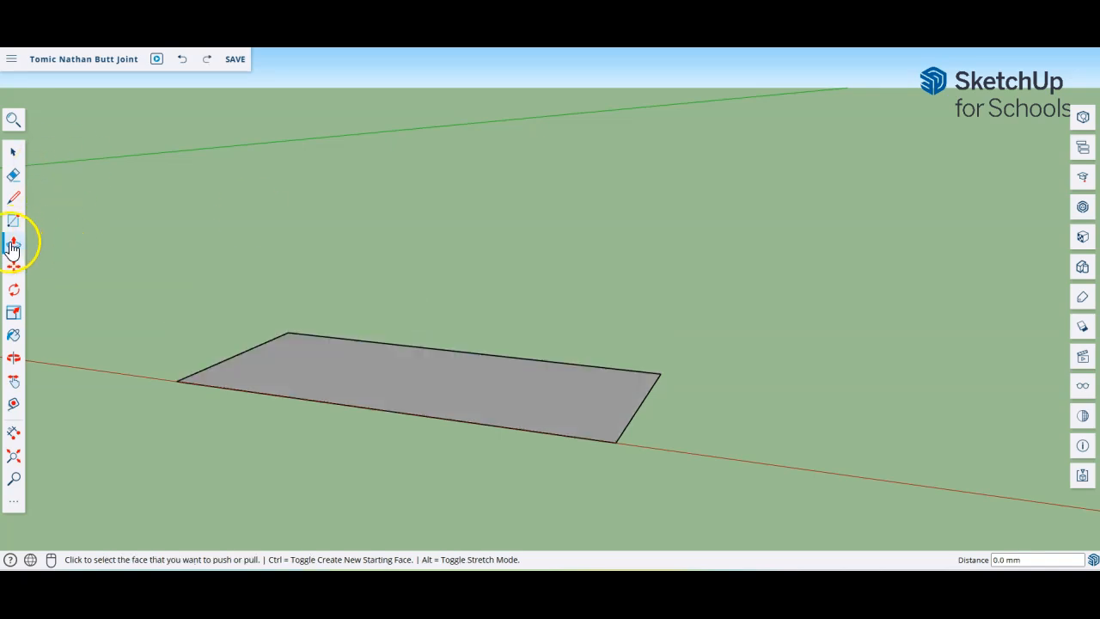
Step: Push/pull the rectangle up into a box exactly 19 mm thick, then orbit to inspect it
click(406, 387)
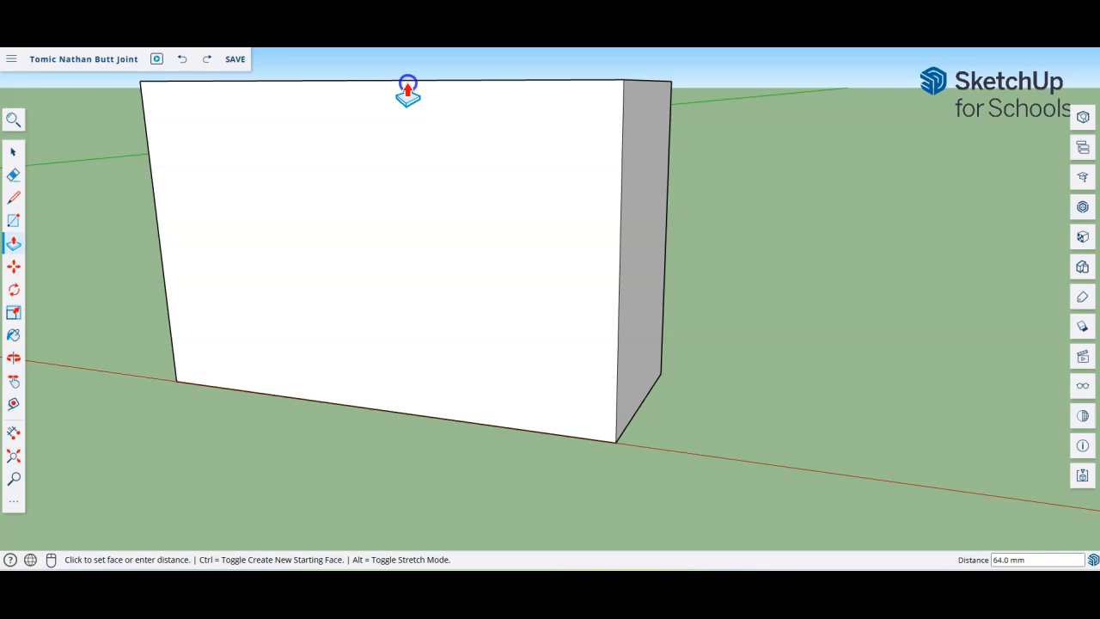
click(407, 90)
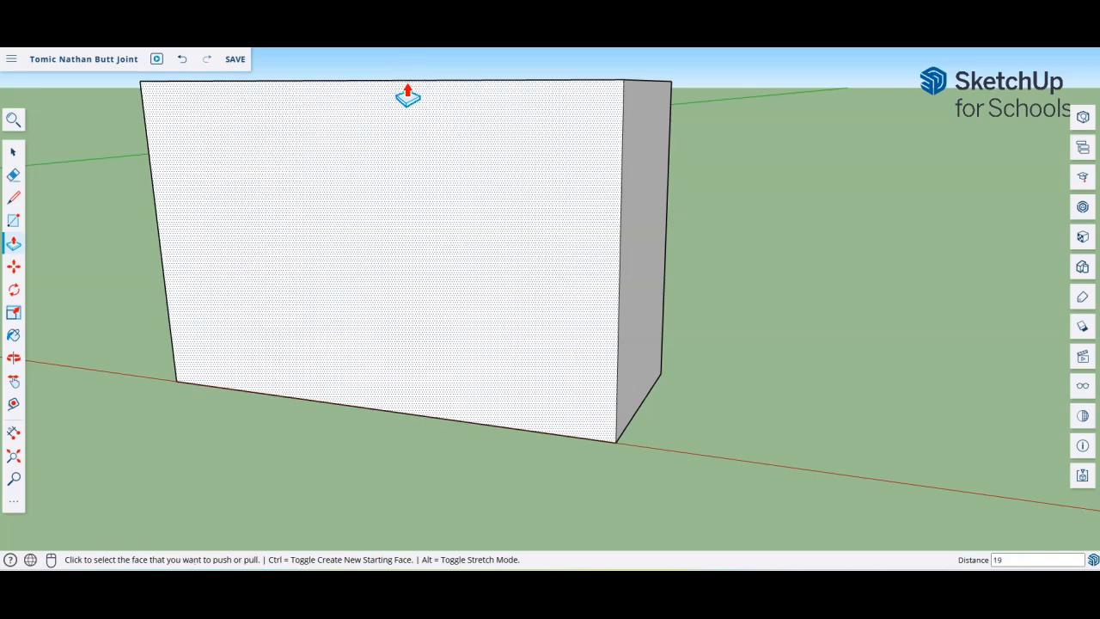
key(Return)
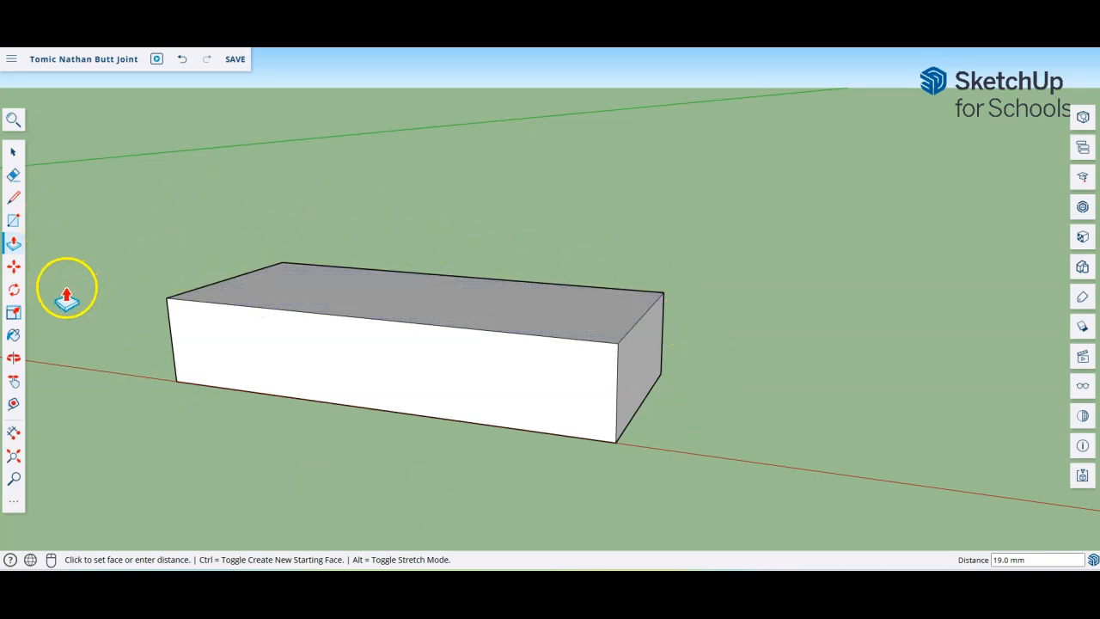
middle_drag(720, 261, 702, 187)
Step: Orbit around the 19 mm block to confirm it lies flat on the ground along the red axis
key(p)
click(593, 240)
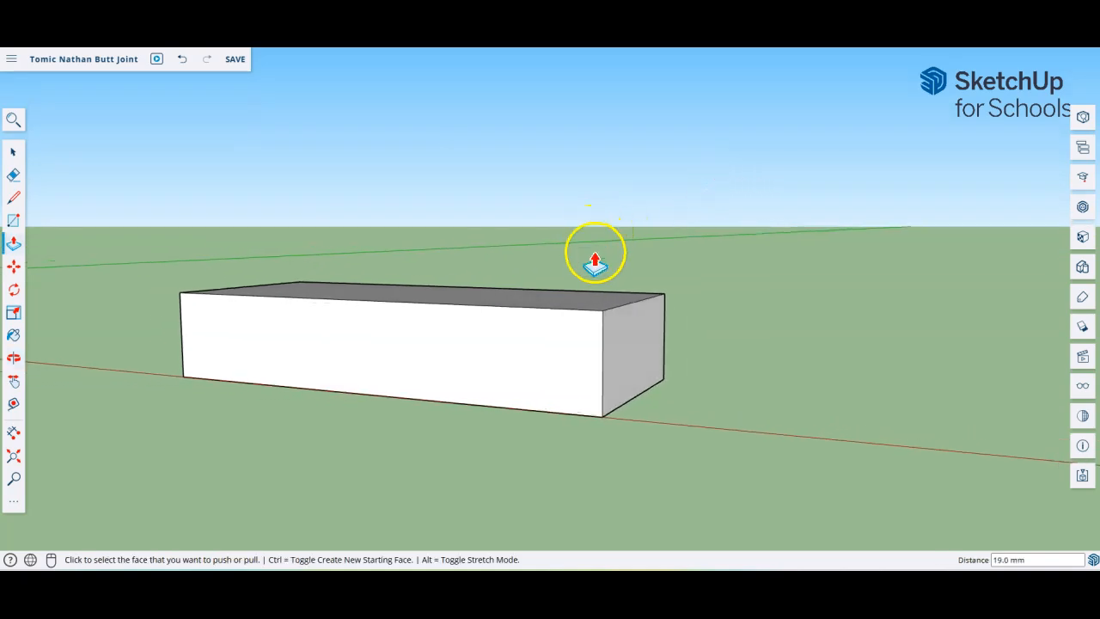
key(o)
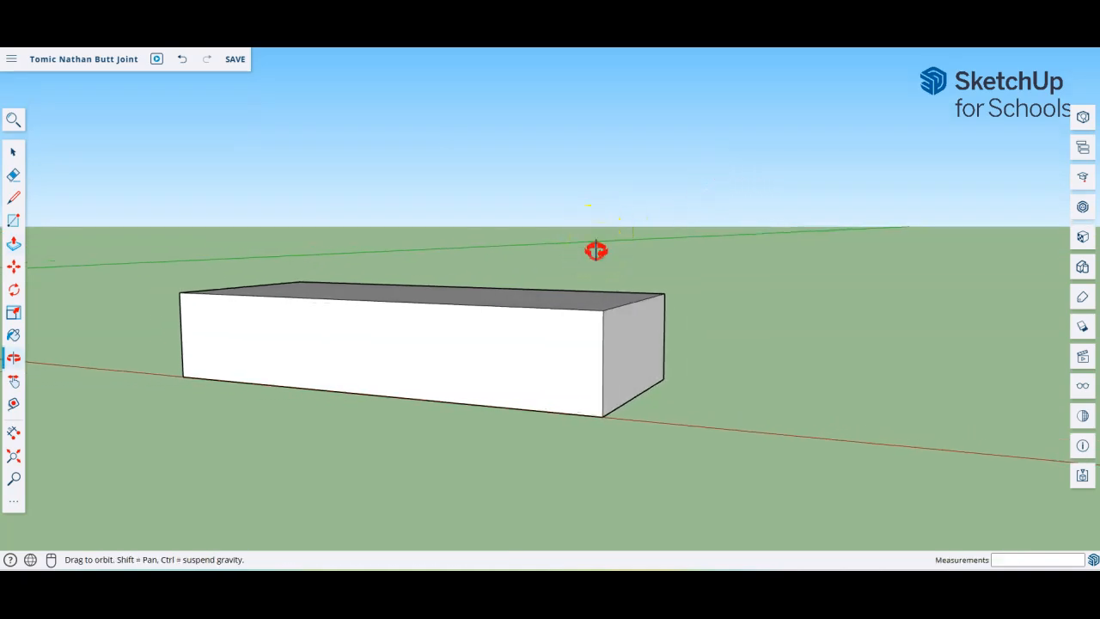
drag(597, 250, 601, 283)
key(p)
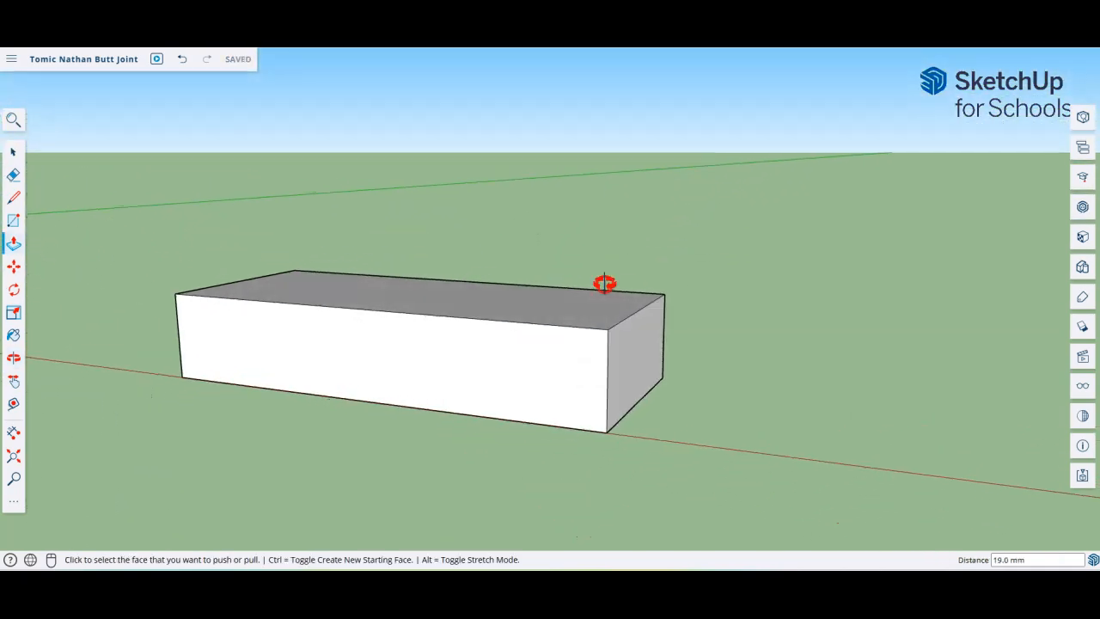
click(19, 358)
drag(438, 252, 431, 301)
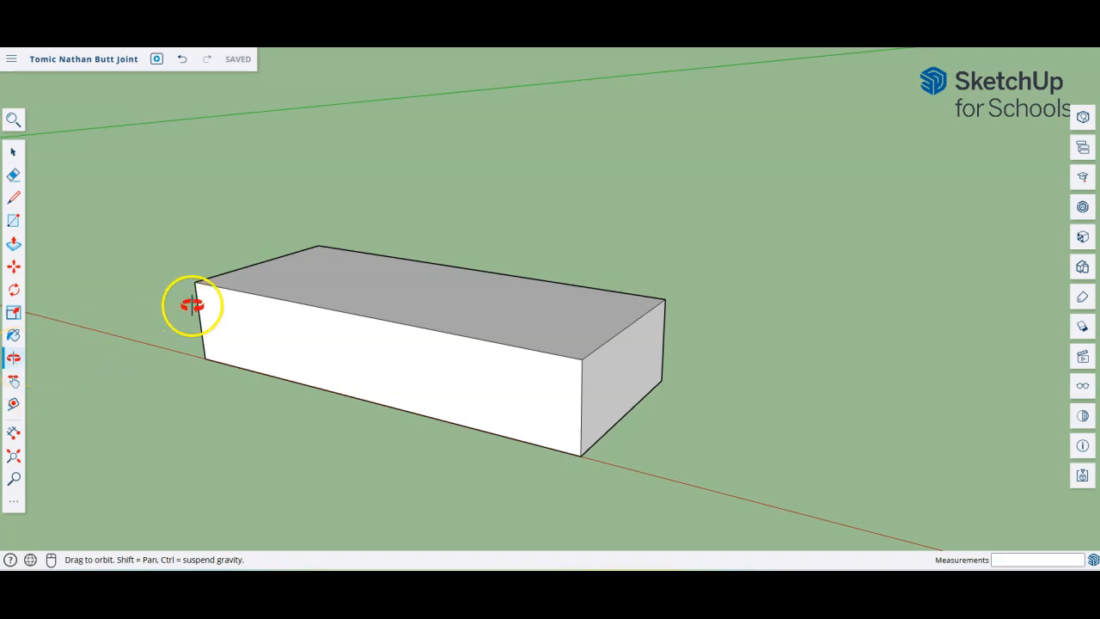
drag(341, 263, 383, 250)
click(427, 295)
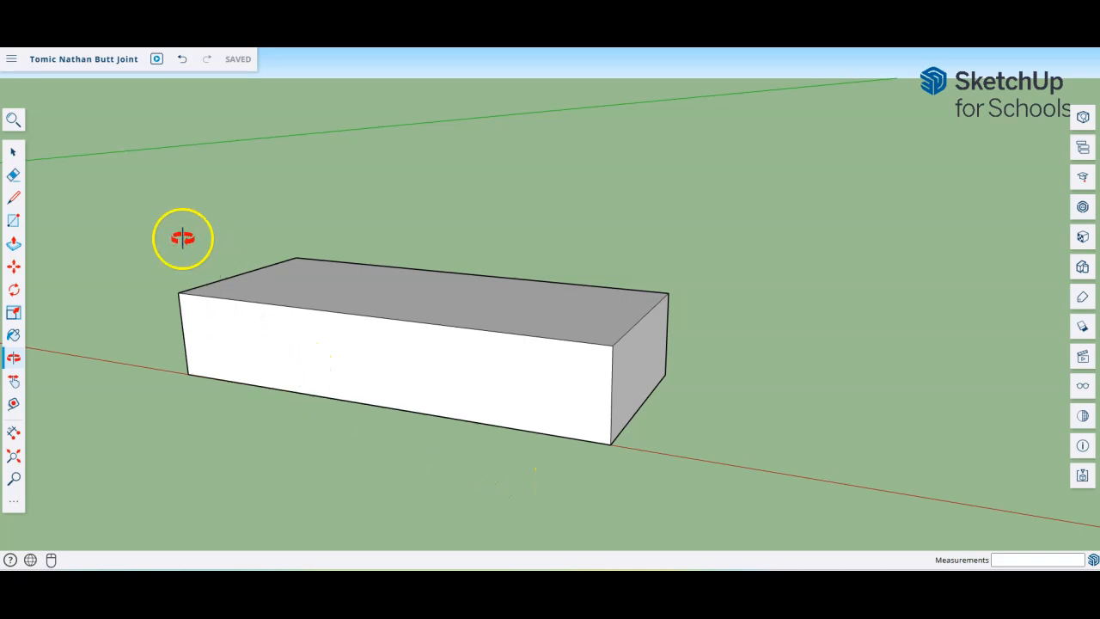
click(15, 156)
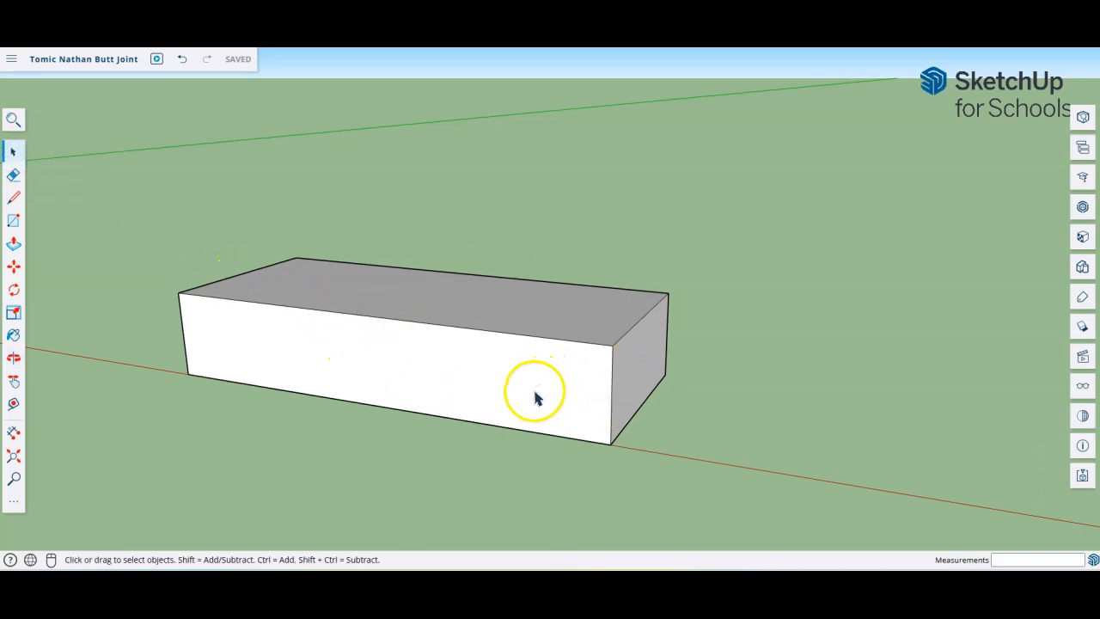
click(497, 382)
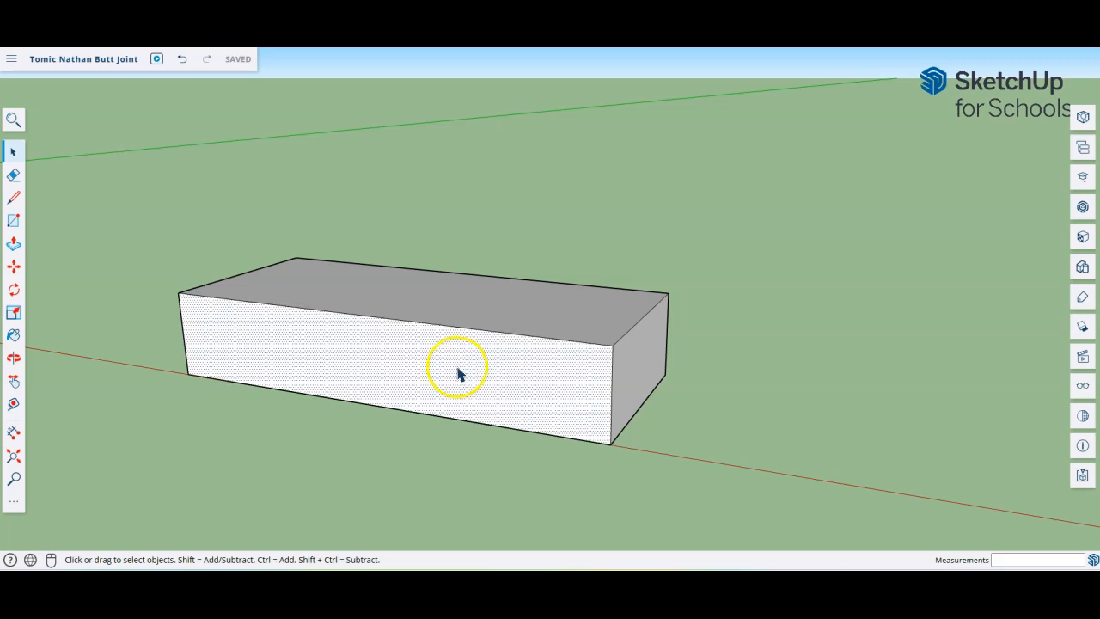
click(455, 300)
click(636, 365)
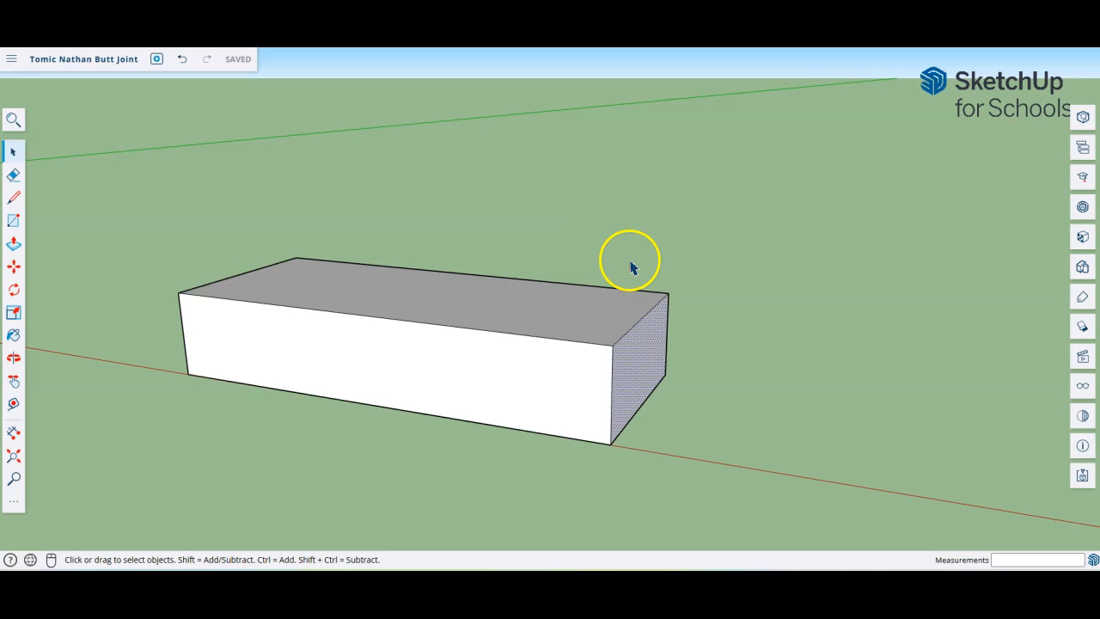
click(472, 331)
shift+click(617, 335)
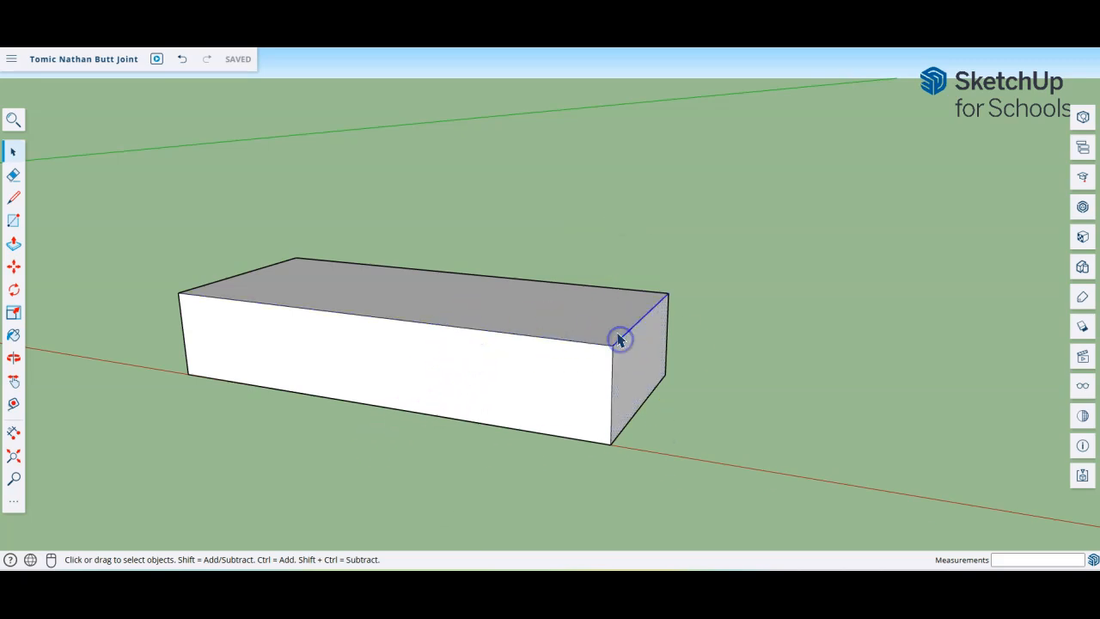
click(597, 287)
click(438, 329)
click(107, 229)
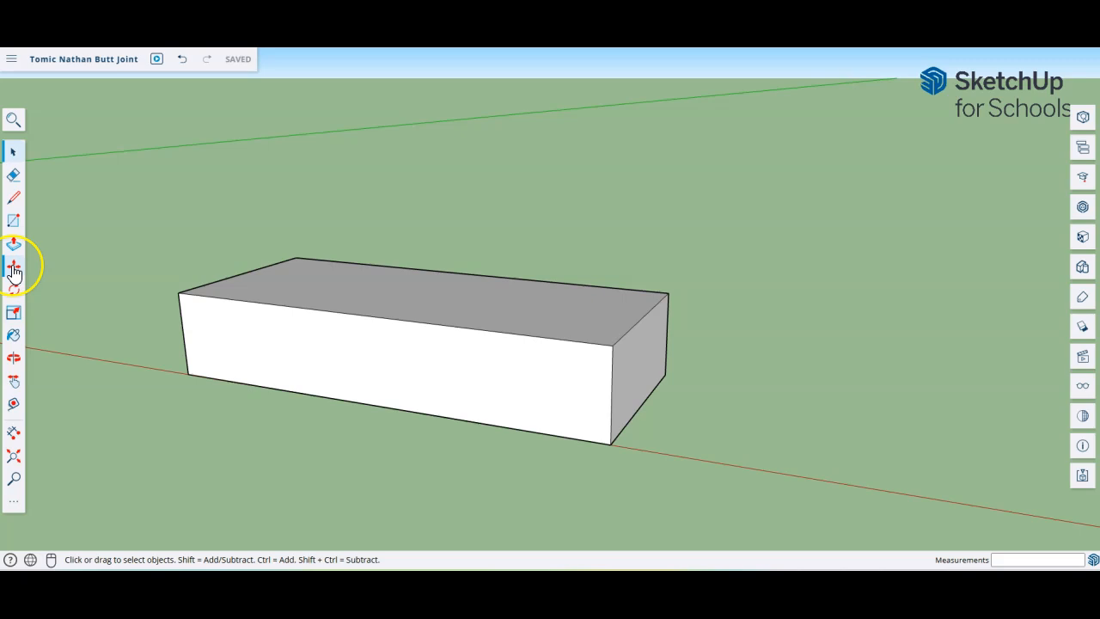
click(399, 297)
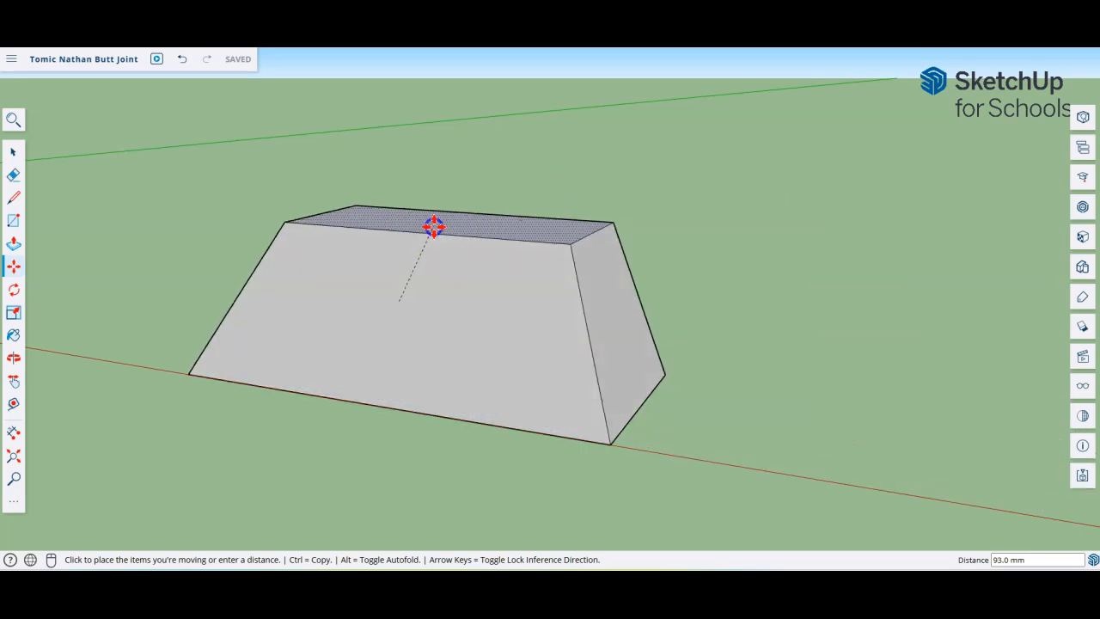
click(434, 225)
key(ctrl+z)
click(324, 261)
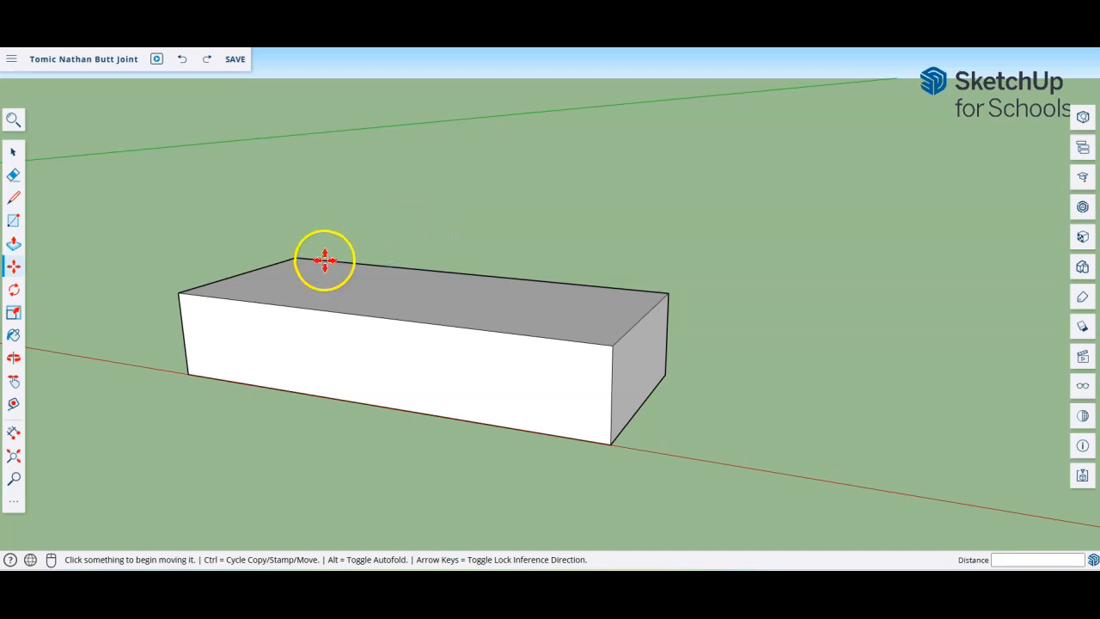
Step: Window-select all faces and edges of the box, then orbit to see its top
click(16, 152)
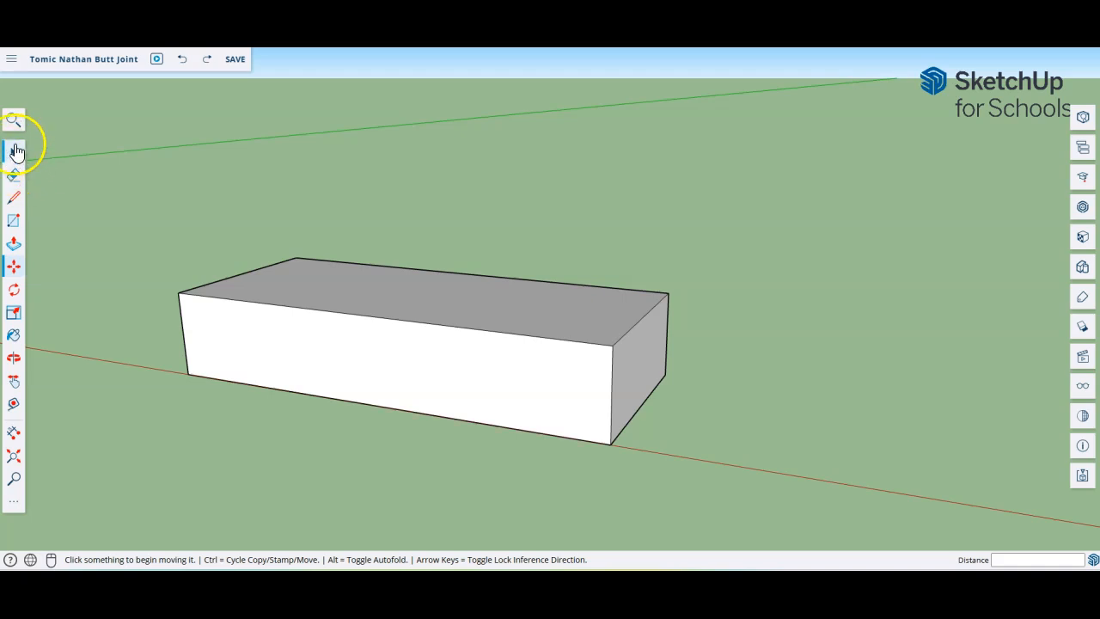
mouse_move(130, 187)
mouse_down()
mouse_move(403, 387)
mouse_move(691, 444)
mouse_move(720, 488)
mouse_up()
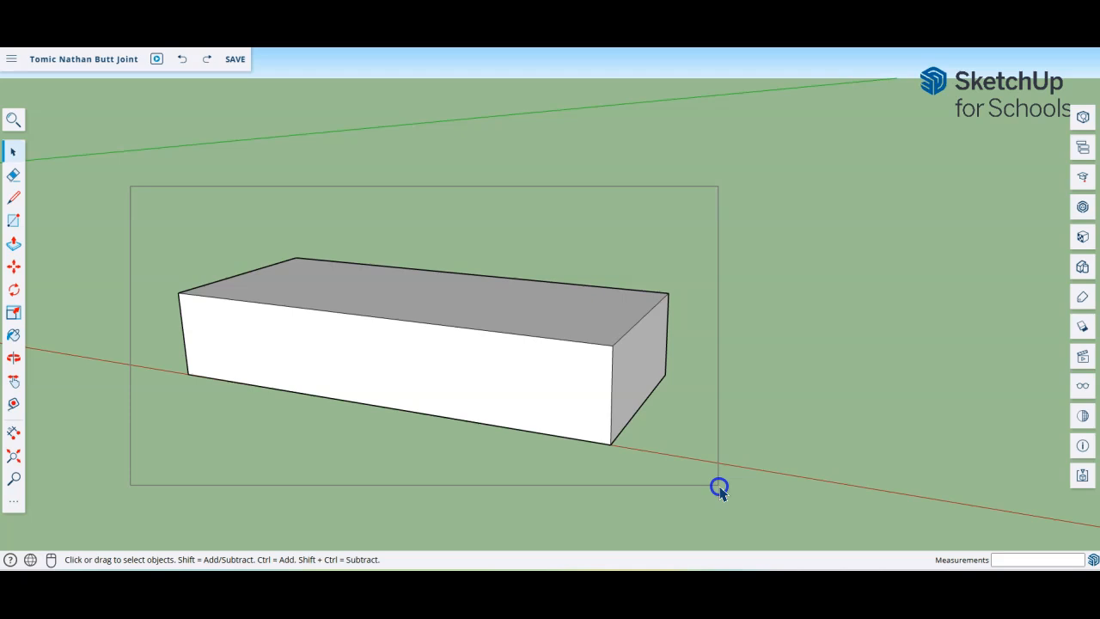
drag(719, 488, 720, 488)
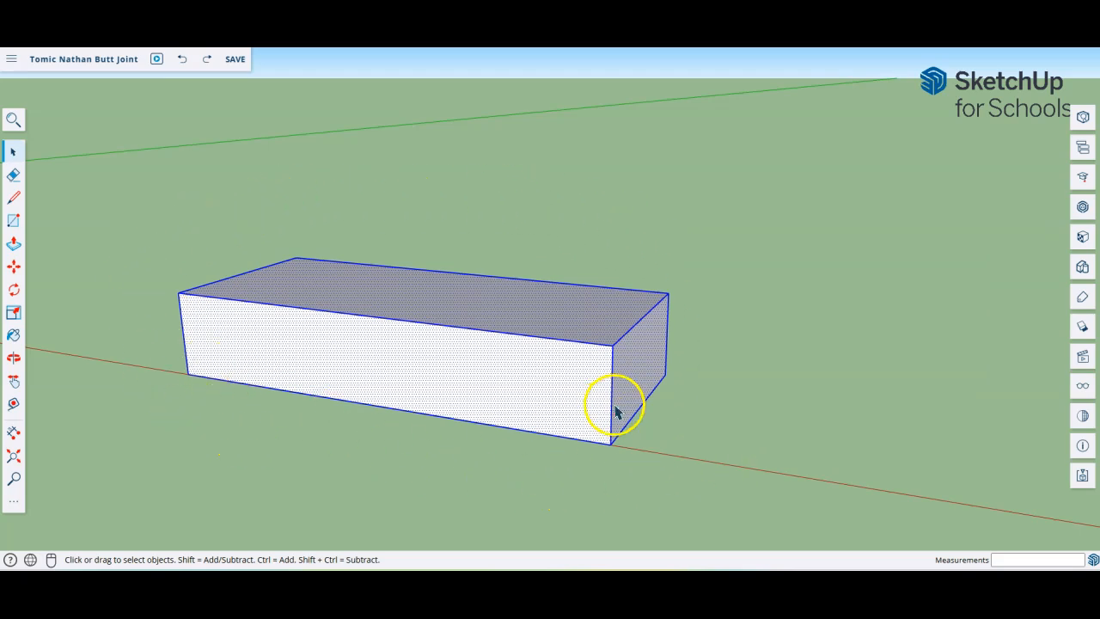
middle_drag(693, 347, 677, 383)
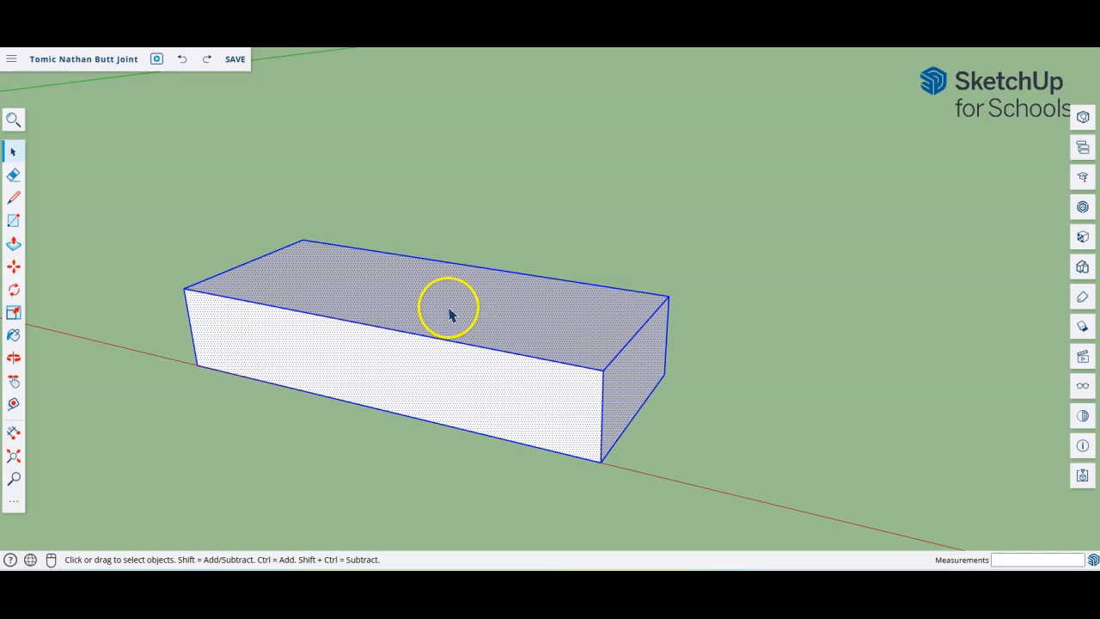
Step: Make the selected box a component named 'Piece 1'
right_click(570, 319)
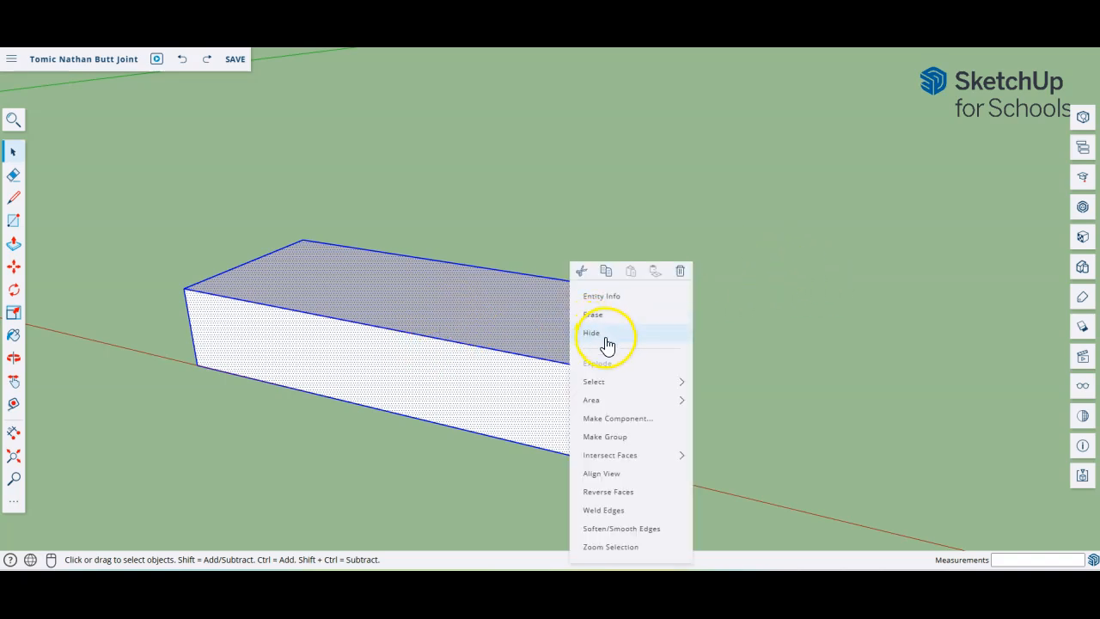
click(623, 420)
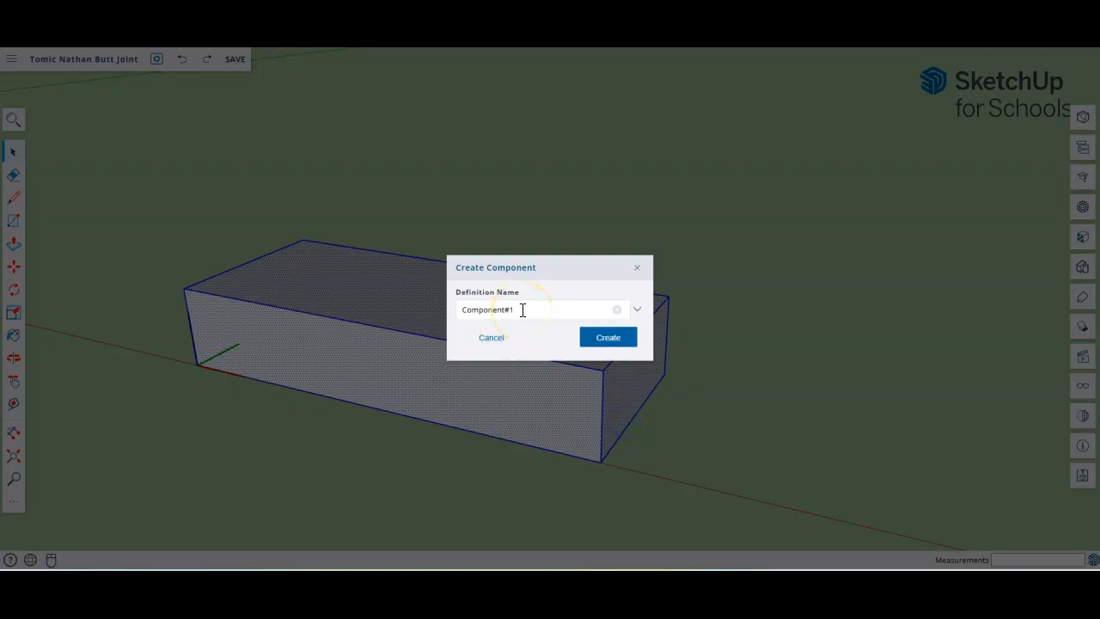
drag(523, 311, 454, 307)
text(Piece 1)
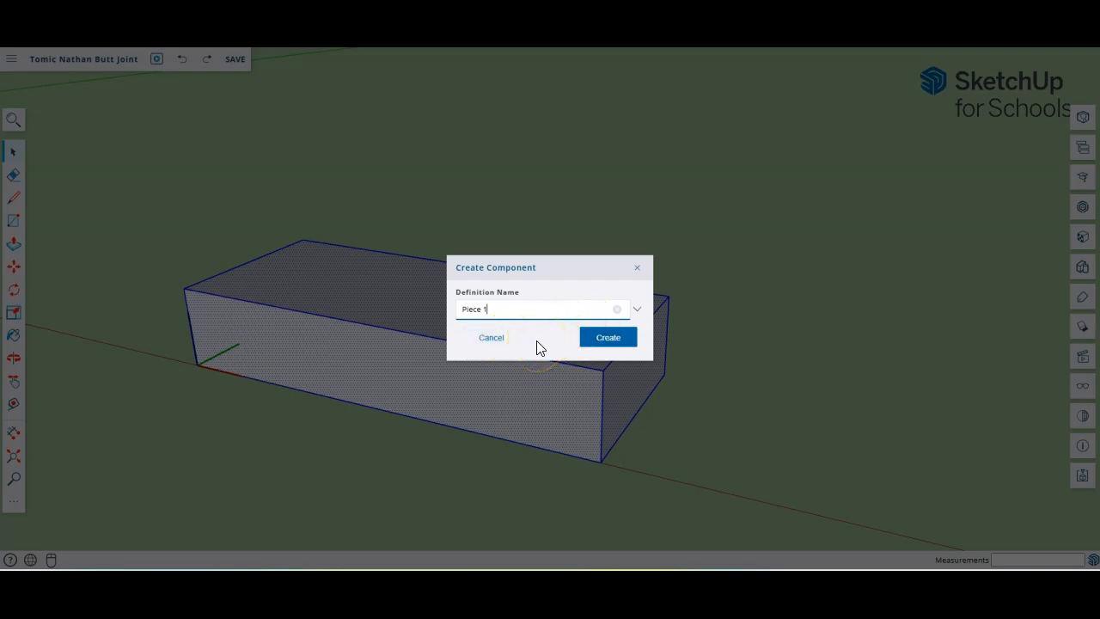
click(607, 339)
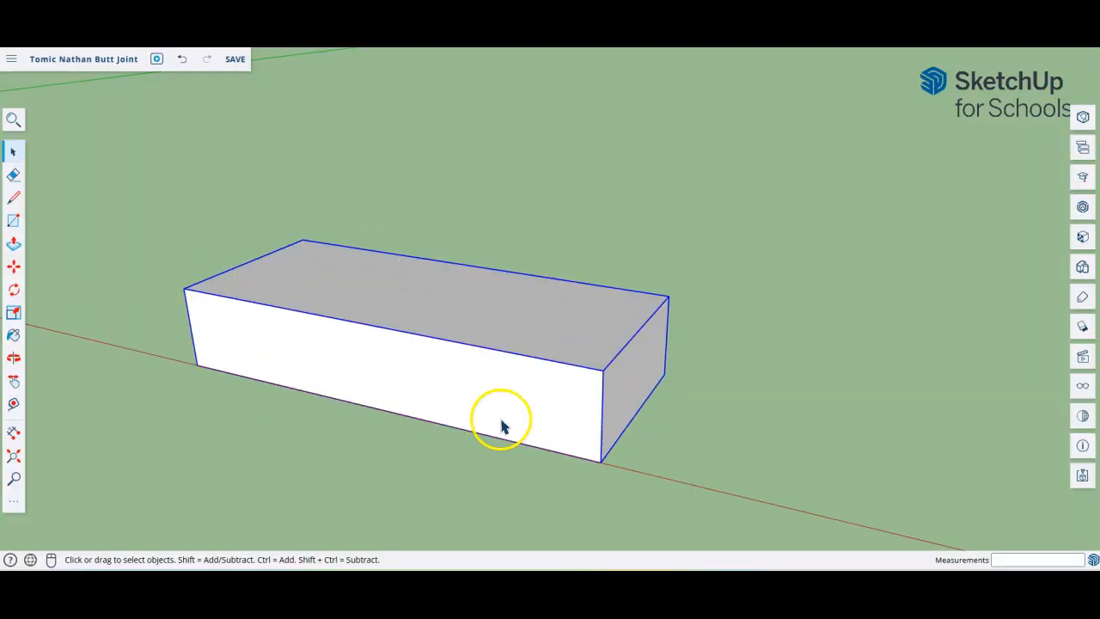
click(862, 345)
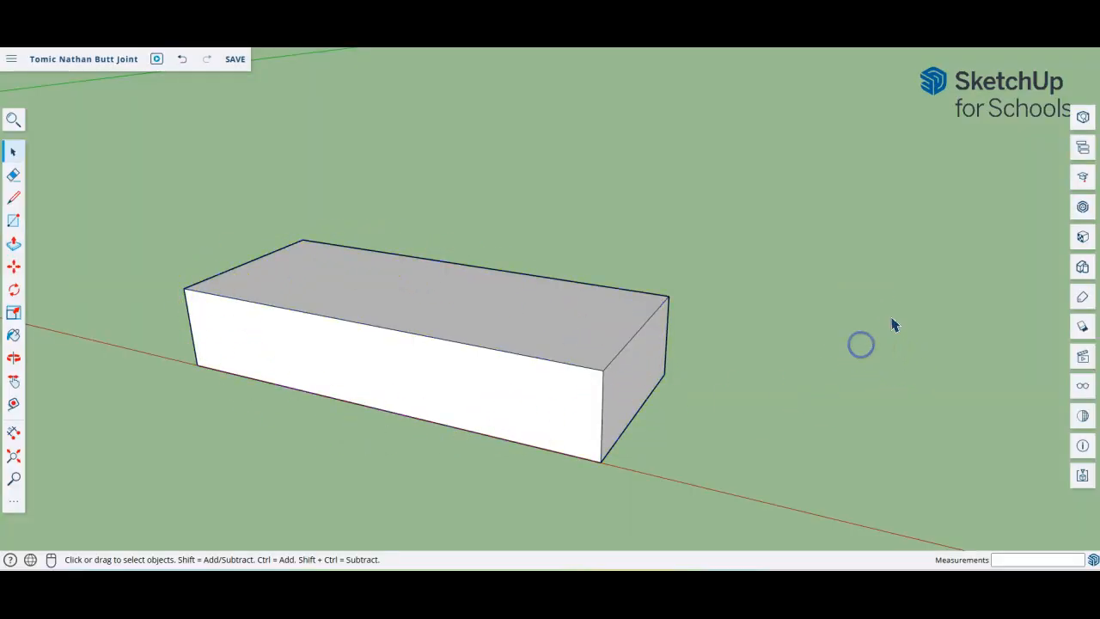
click(550, 325)
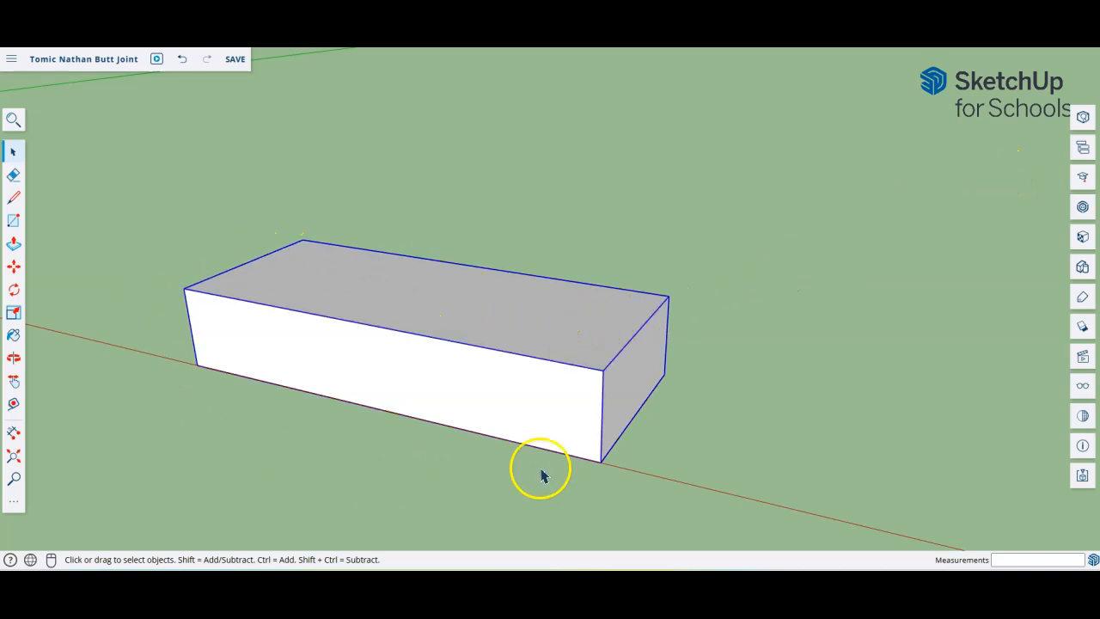
click(13, 267)
click(336, 257)
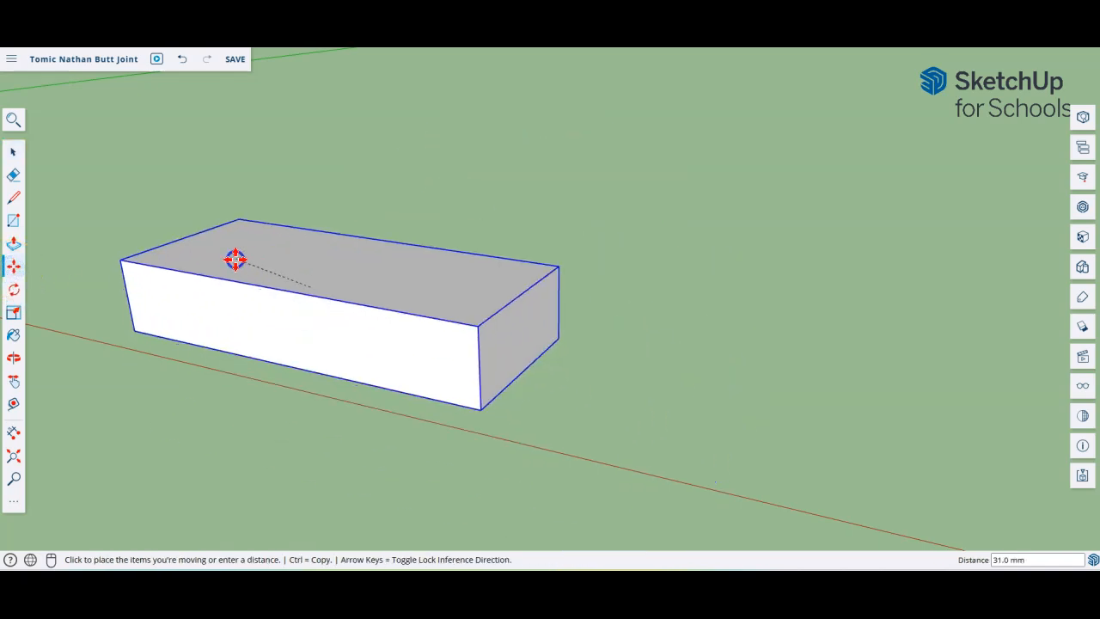
click(314, 268)
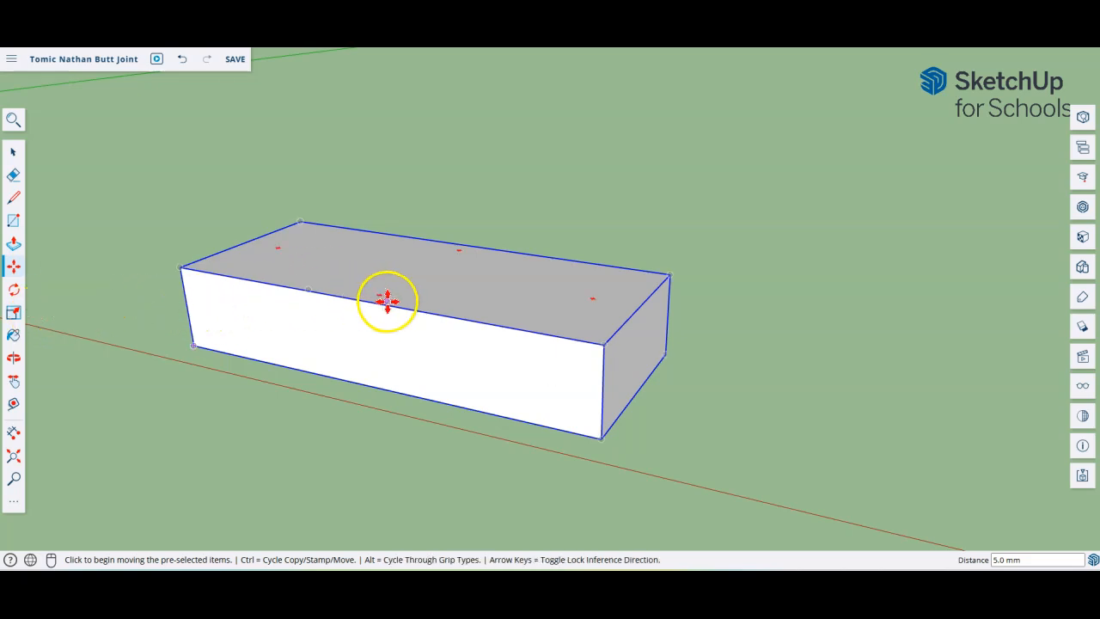
click(13, 151)
click(446, 298)
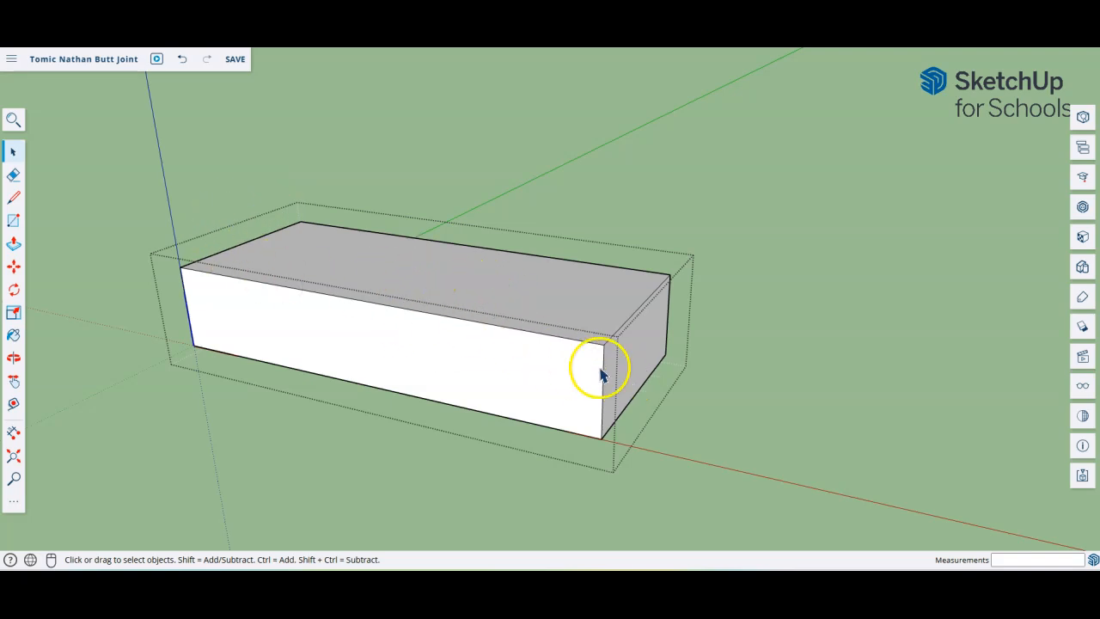
click(761, 369)
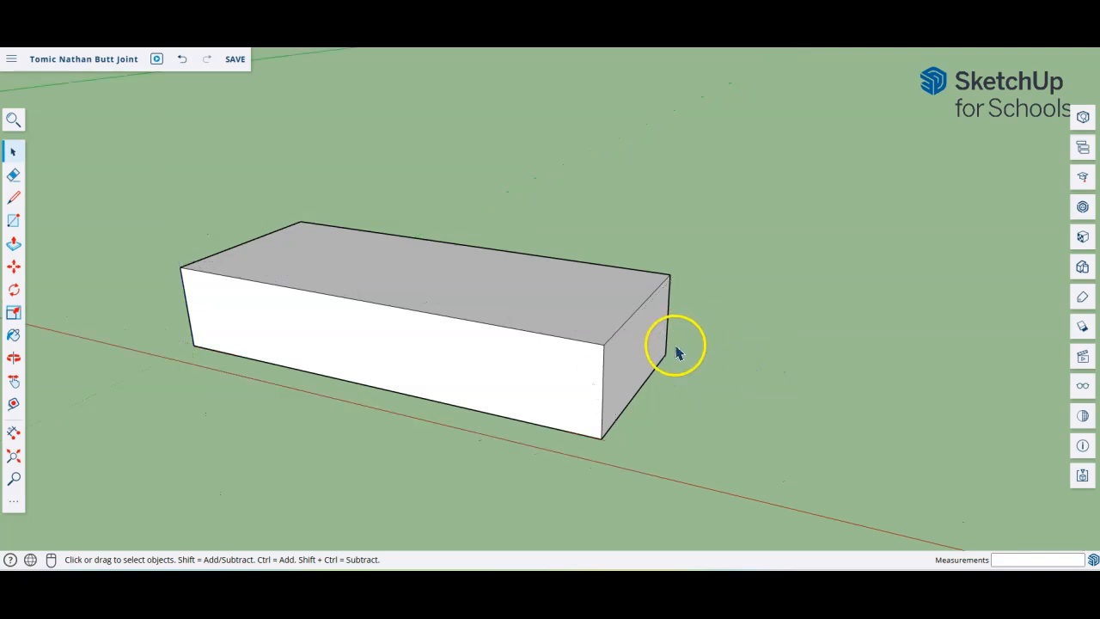
Step: Zoom out and select the Piece 1 component
scroll(503, 451, down, 1)
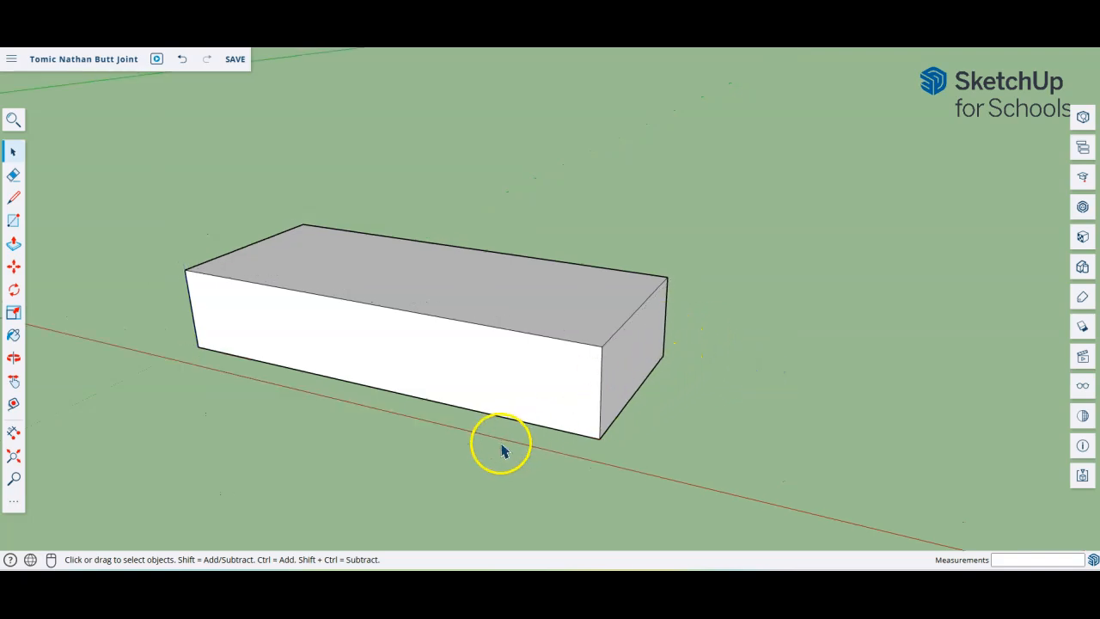
scroll(503, 451, down, 4)
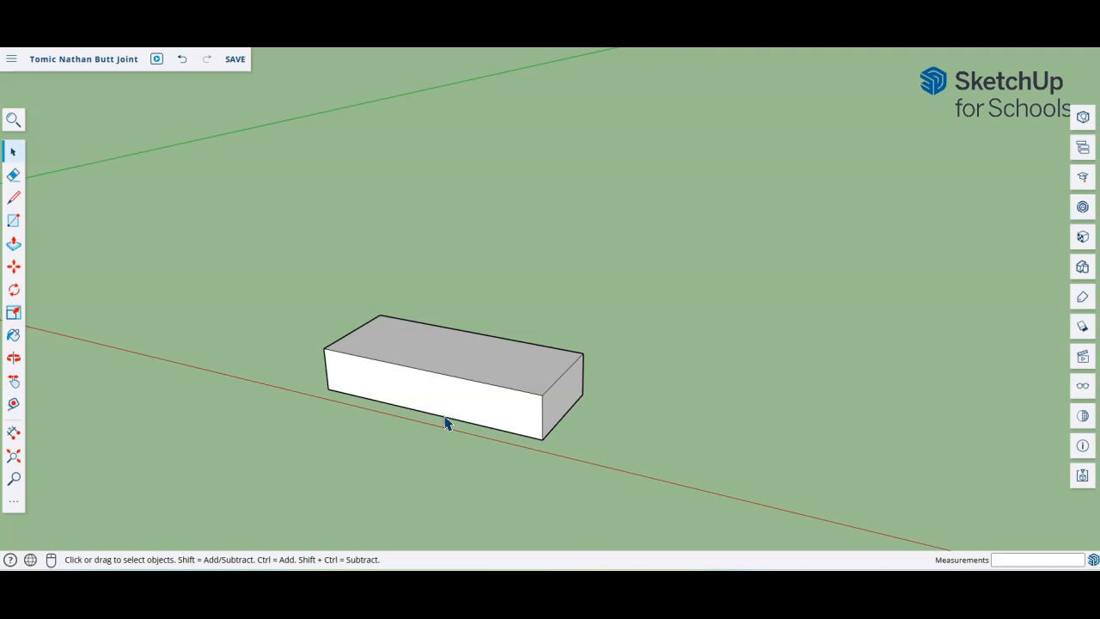
click(353, 402)
click(427, 378)
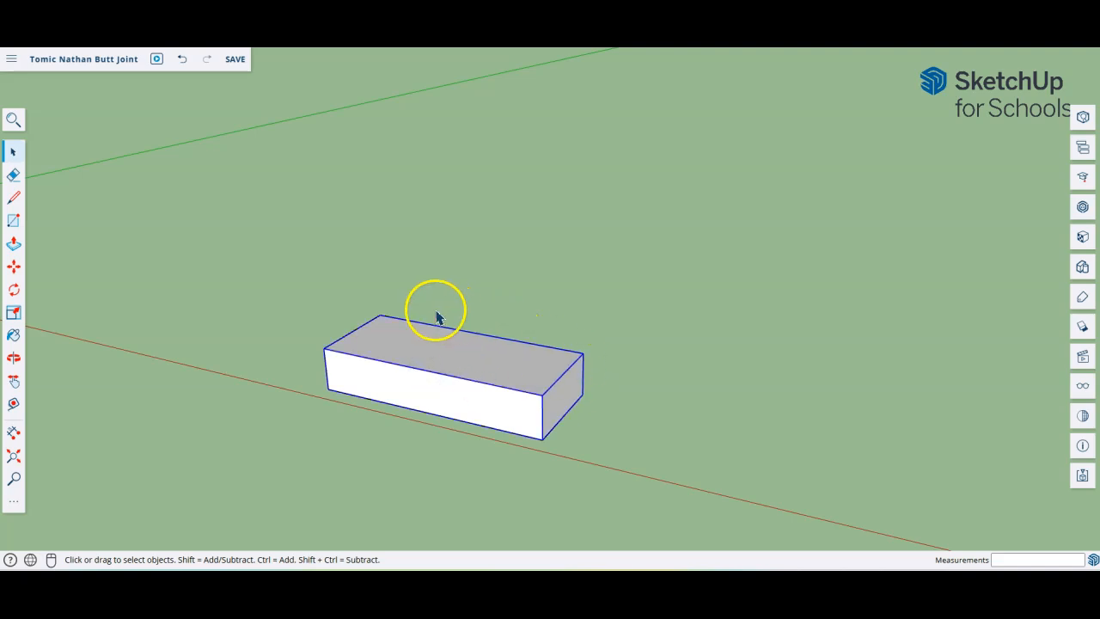
Step: Copy the Piece 1 box and paste a second copy beside the original with Ctrl+V
click(514, 413)
right_click(515, 416)
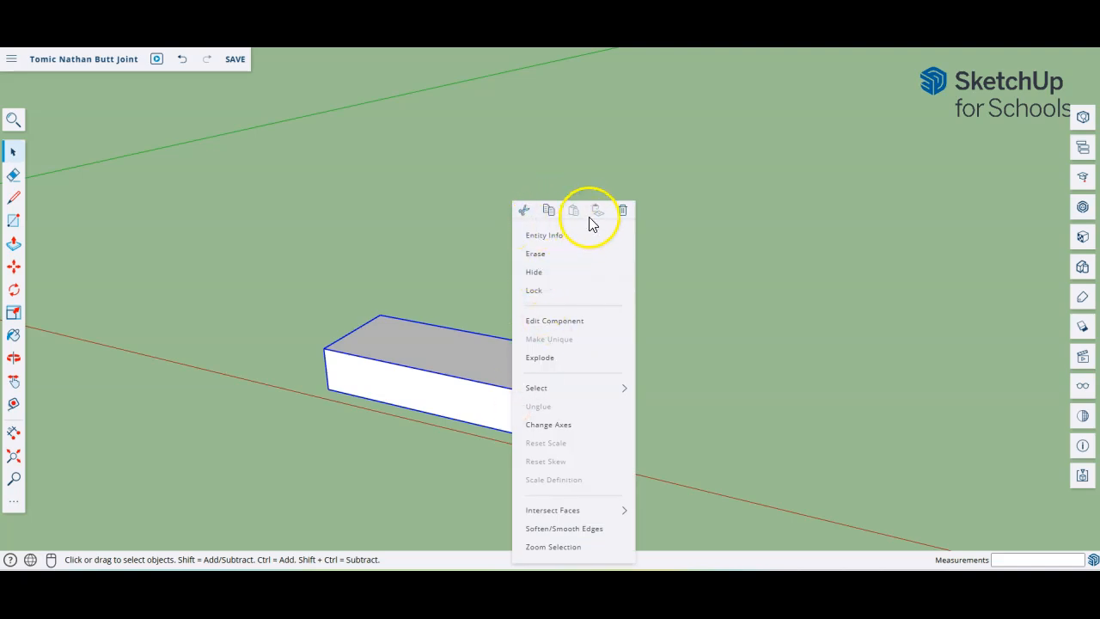
right_click(450, 394)
click(434, 379)
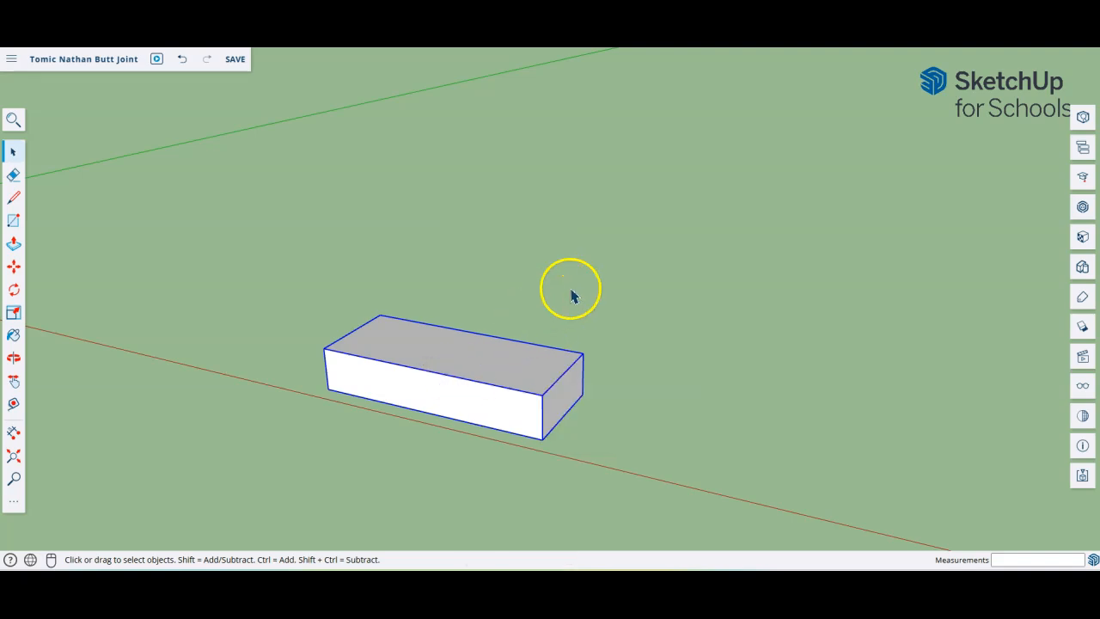
key(ctrl+v)
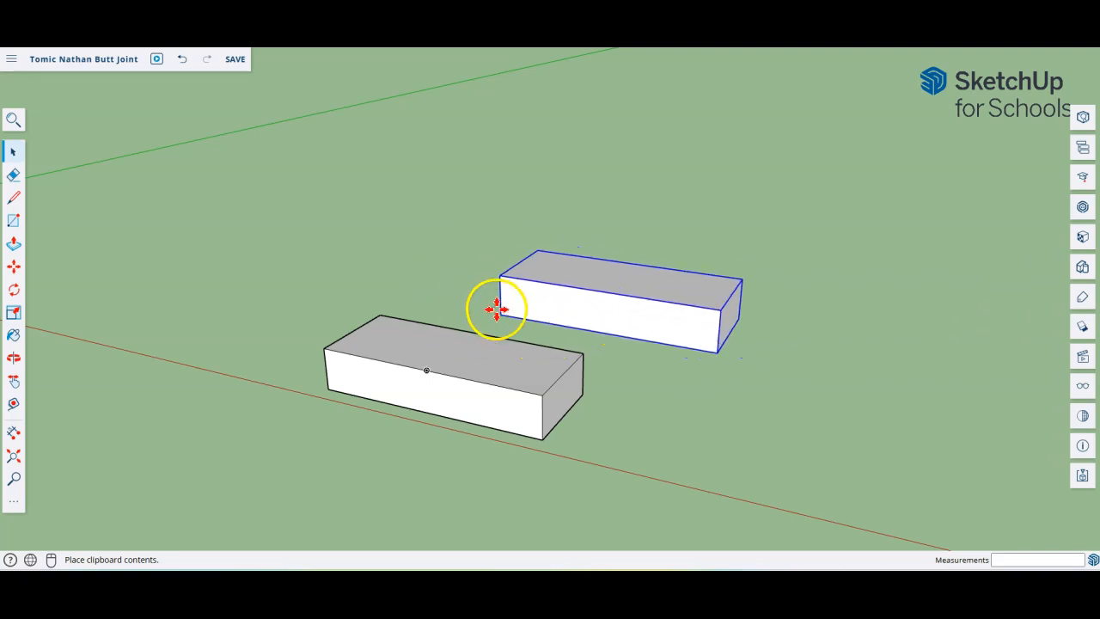
click(520, 298)
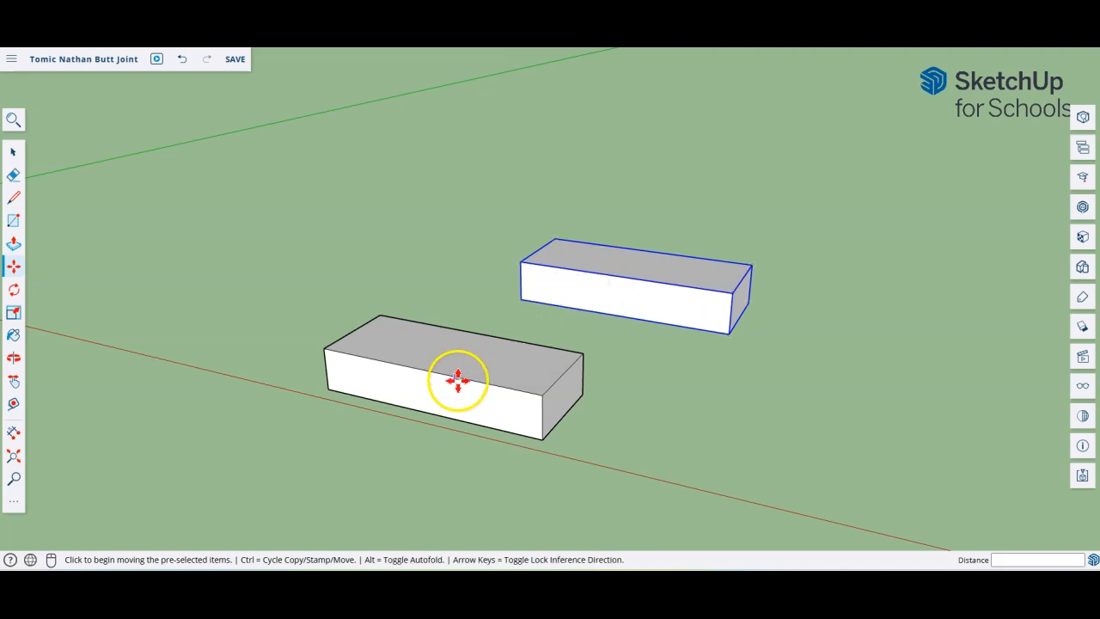
middle_drag(663, 430, 347, 567)
middle_drag(545, 567, 624, 498)
key(m)
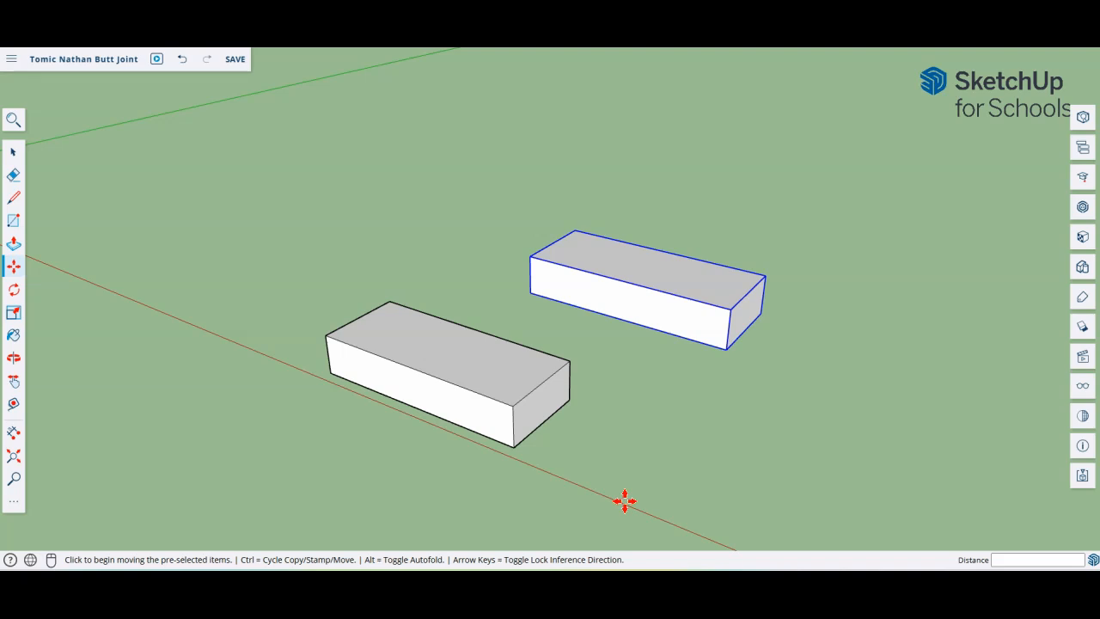
mouse_move(437, 504)
middle_down()
mouse_move(405, 477)
mouse_move(434, 483)
middle_up()
mouse_move(434, 482)
mouse_down()
mouse_move(439, 455)
mouse_move(413, 484)
mouse_up()
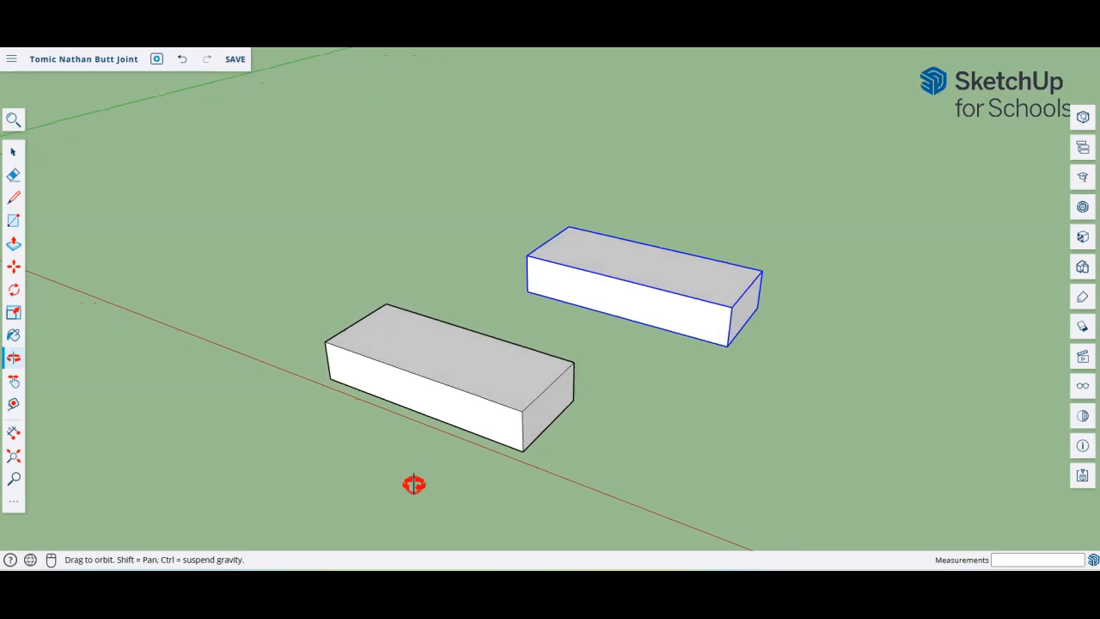
key(m)
middle_drag(545, 458, 701, 423)
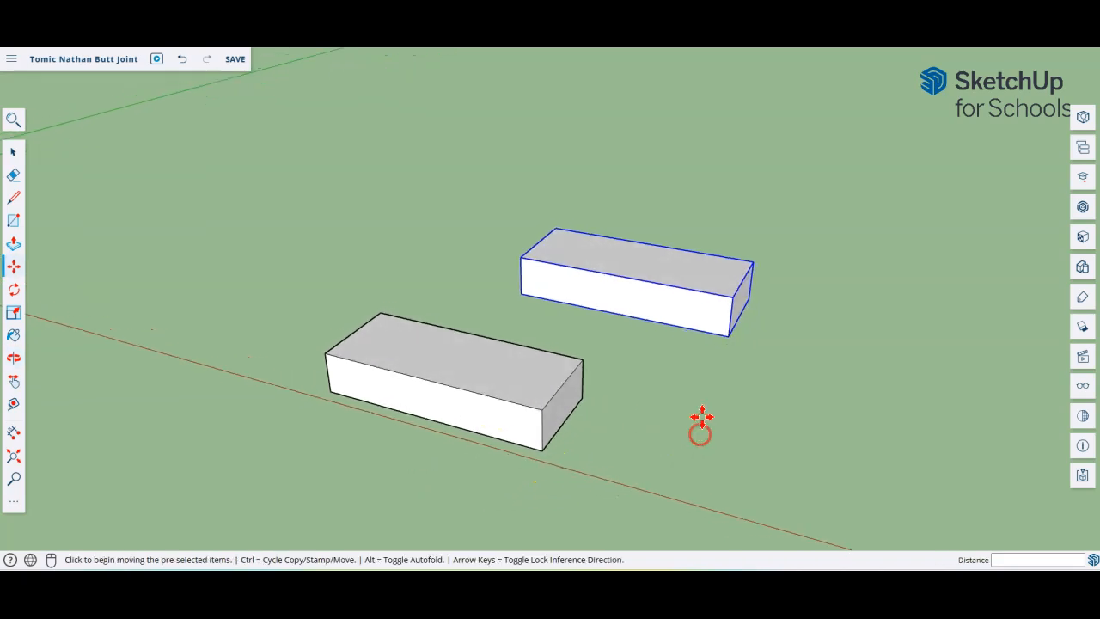
click(13, 152)
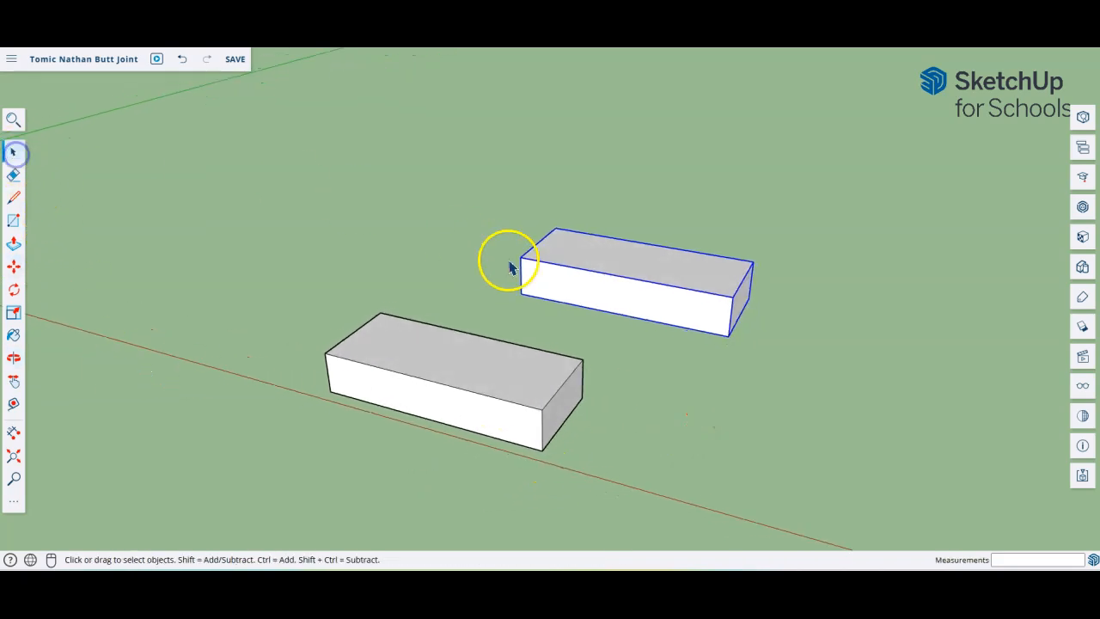
Step: Select the front box, tilt the view low so sky shows behind, and pick Rotate
click(511, 378)
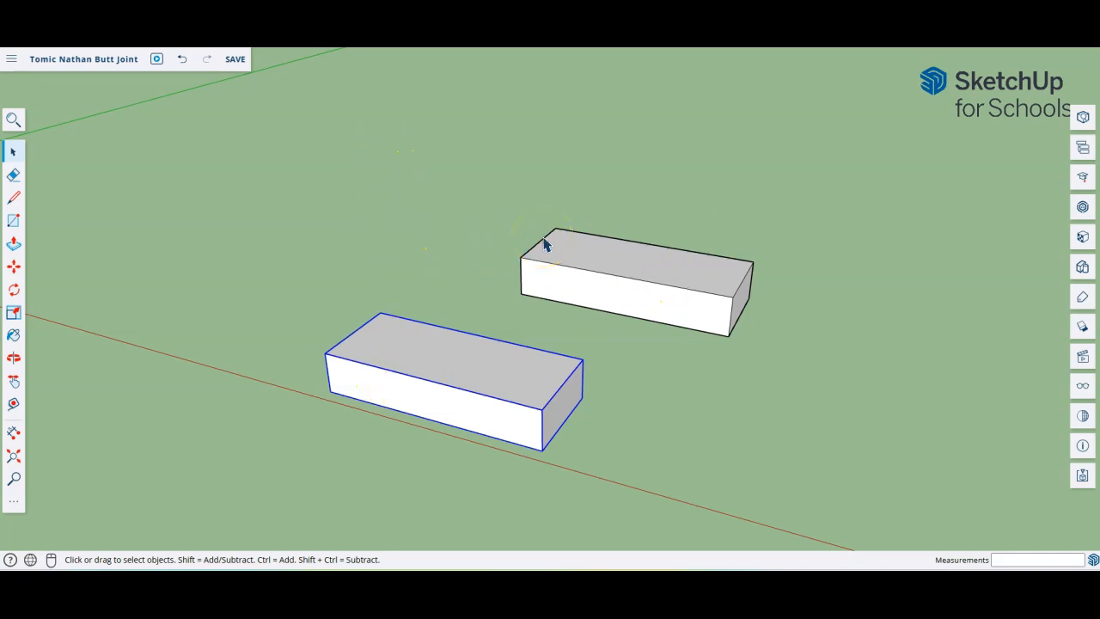
middle_drag(538, 490, 525, 401)
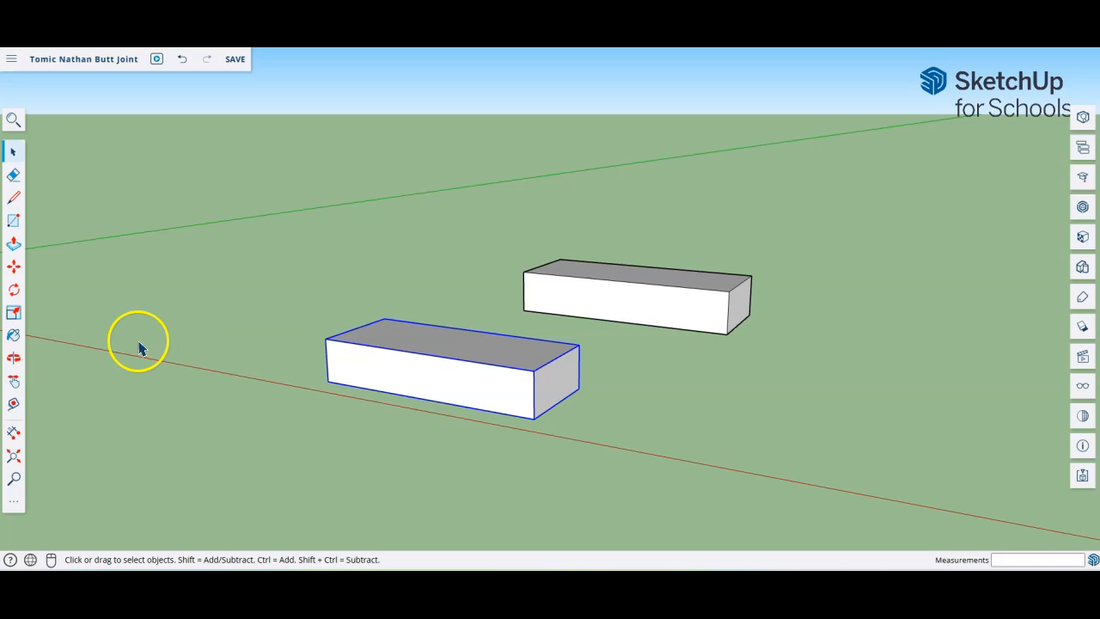
click(14, 292)
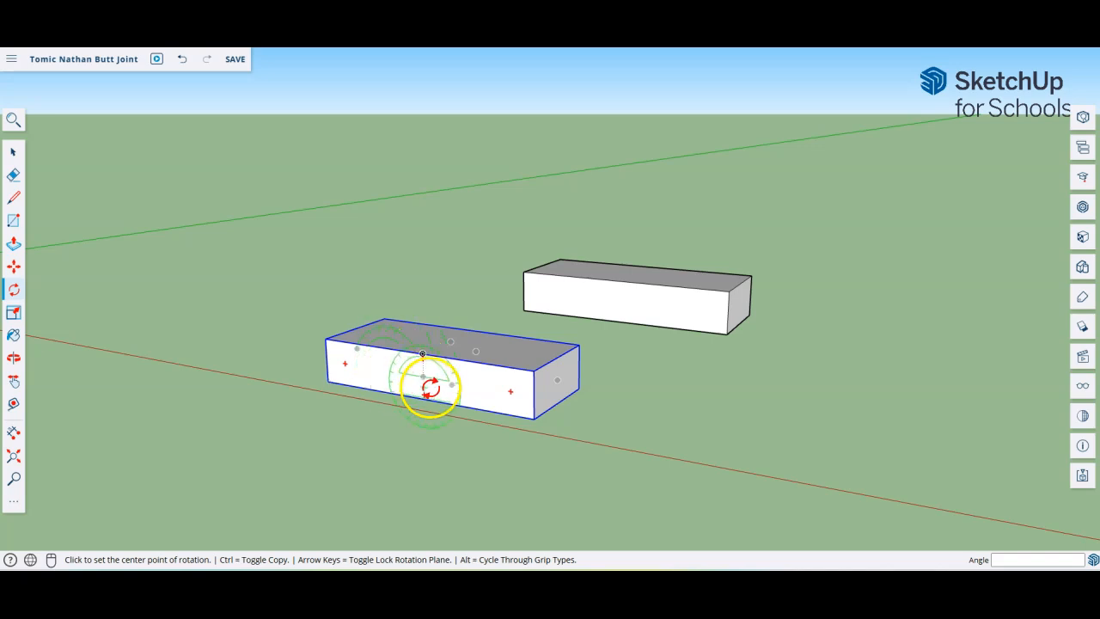
click(356, 365)
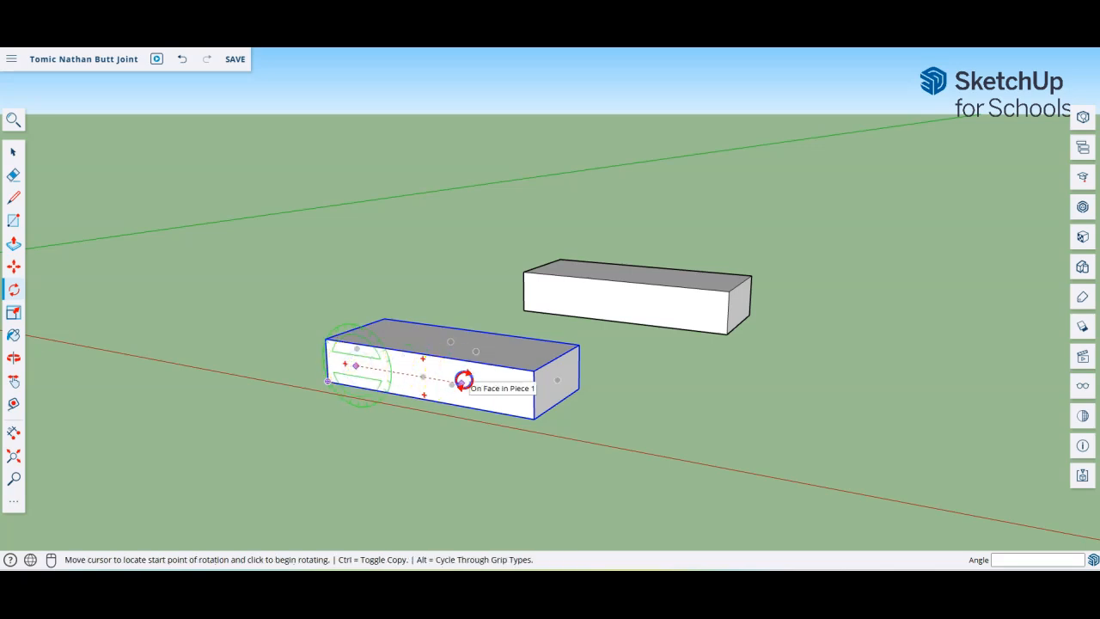
click(462, 383)
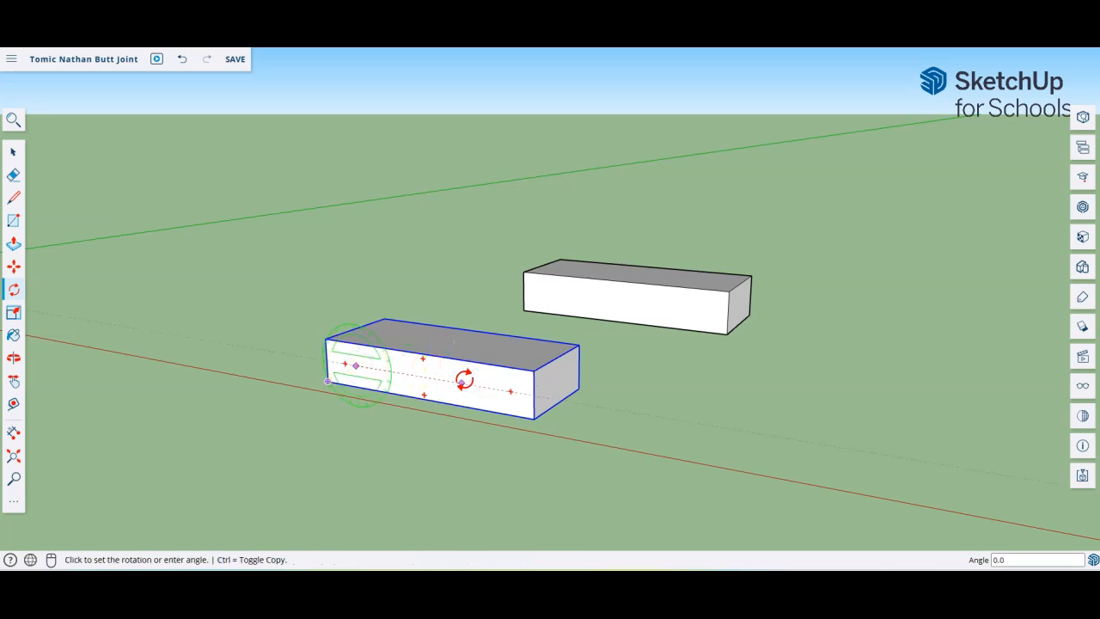
drag(459, 373, 441, 316)
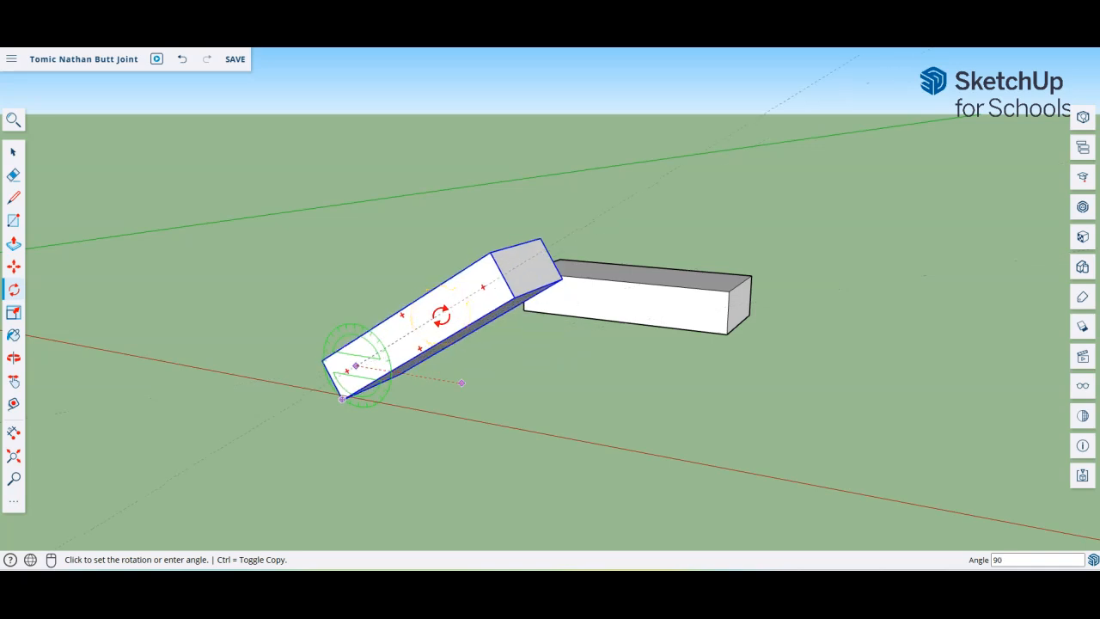
key(Return)
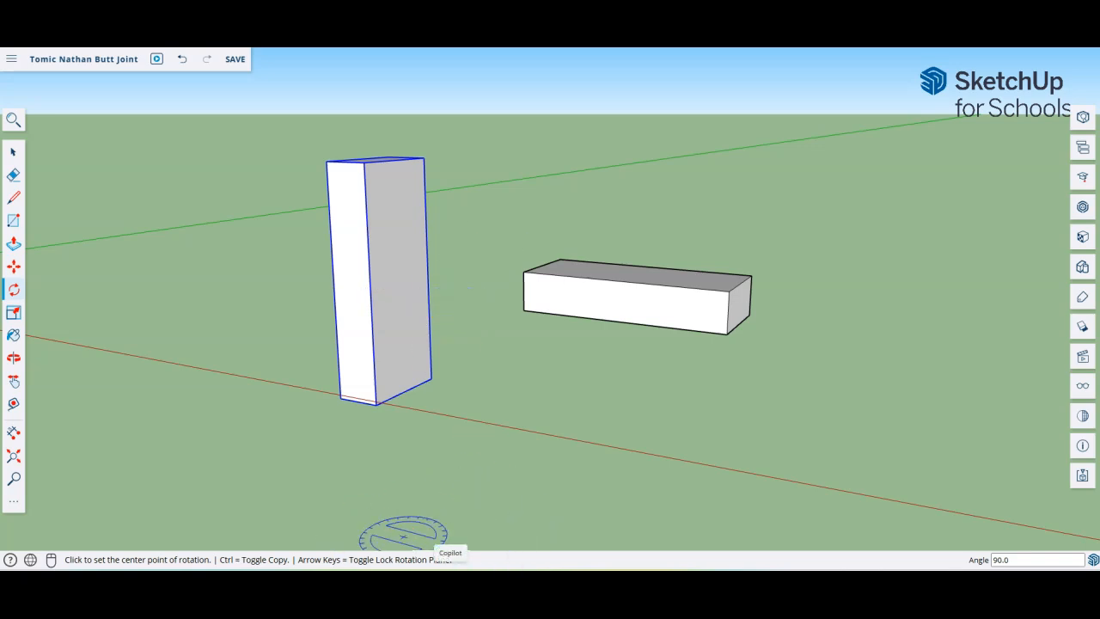
key(ctrl+z)
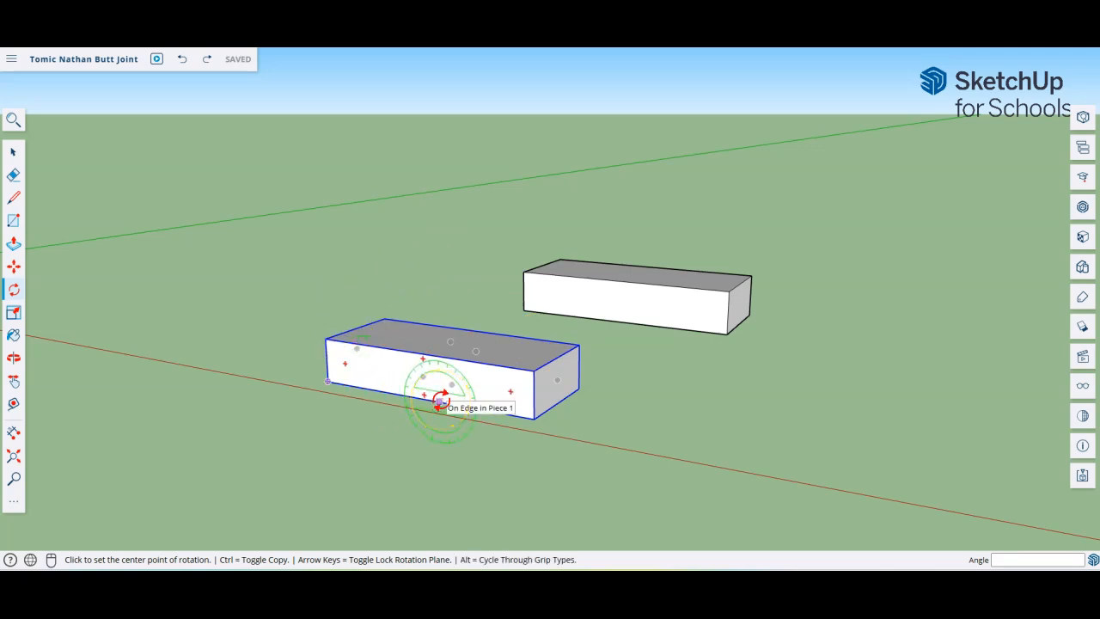
Step: Tip the front box up 90° about a pivot at its left end, starting from the red axis
drag(440, 400, 358, 368)
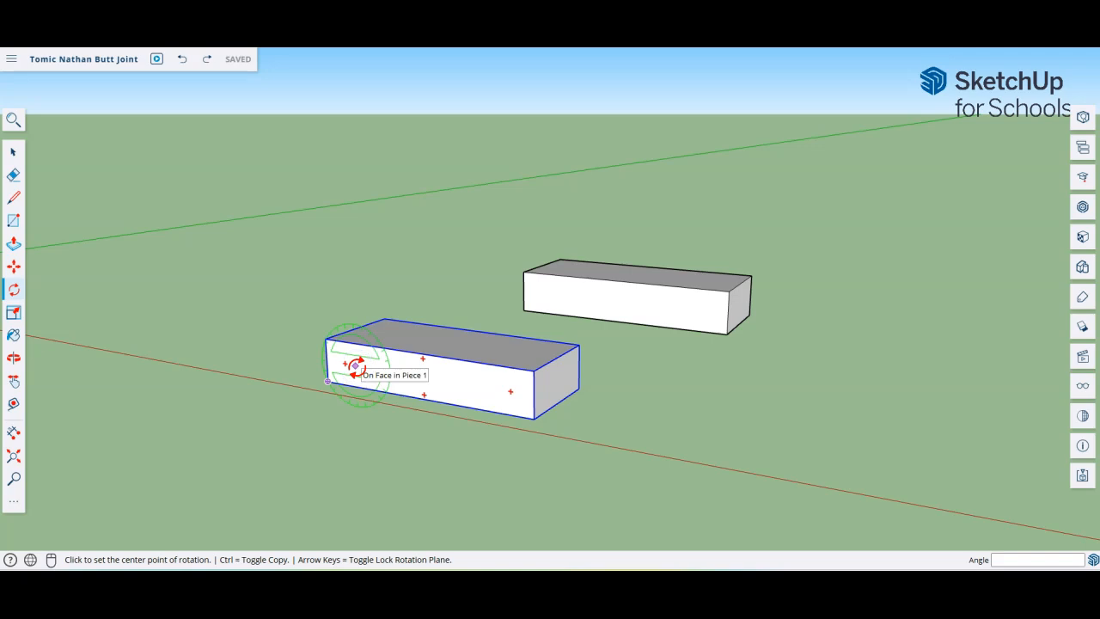
click(355, 365)
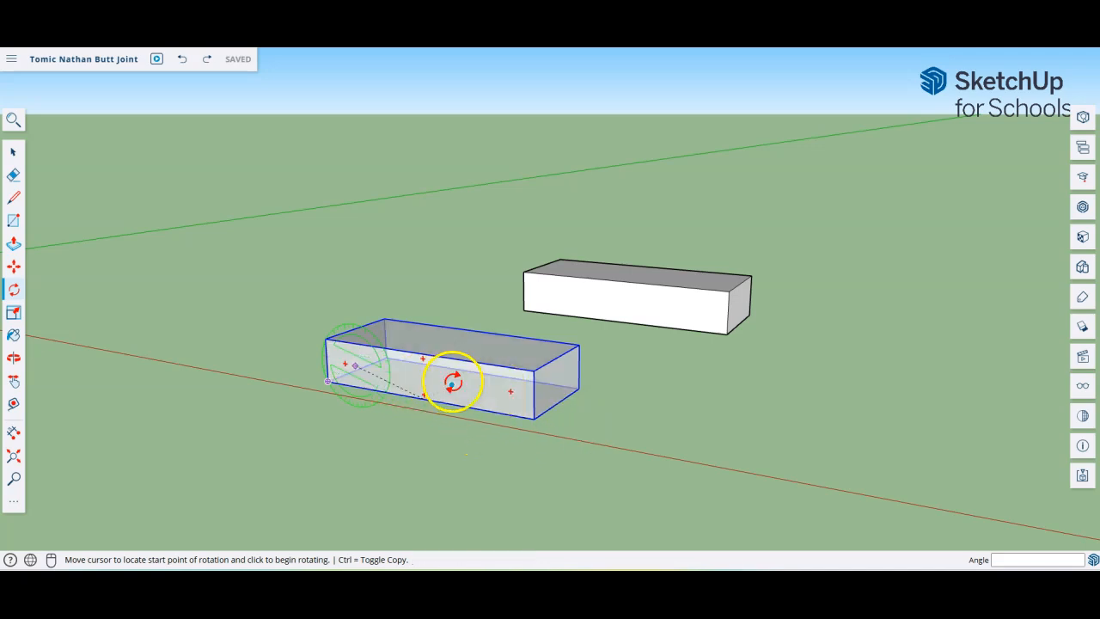
click(497, 389)
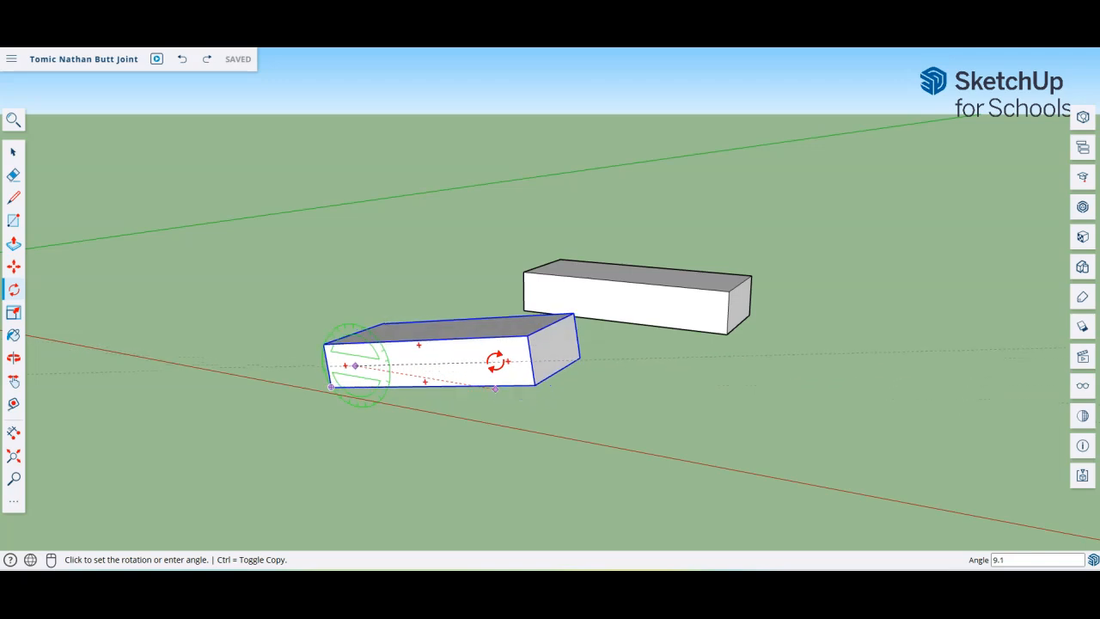
mouse_move(484, 328)
mouse_down()
mouse_move(486, 371)
mouse_move(469, 324)
mouse_move(490, 400)
mouse_move(489, 370)
mouse_move(459, 438)
mouse_move(477, 360)
mouse_move(413, 292)
mouse_move(450, 344)
mouse_move(449, 370)
mouse_move(498, 376)
mouse_move(490, 338)
mouse_up()
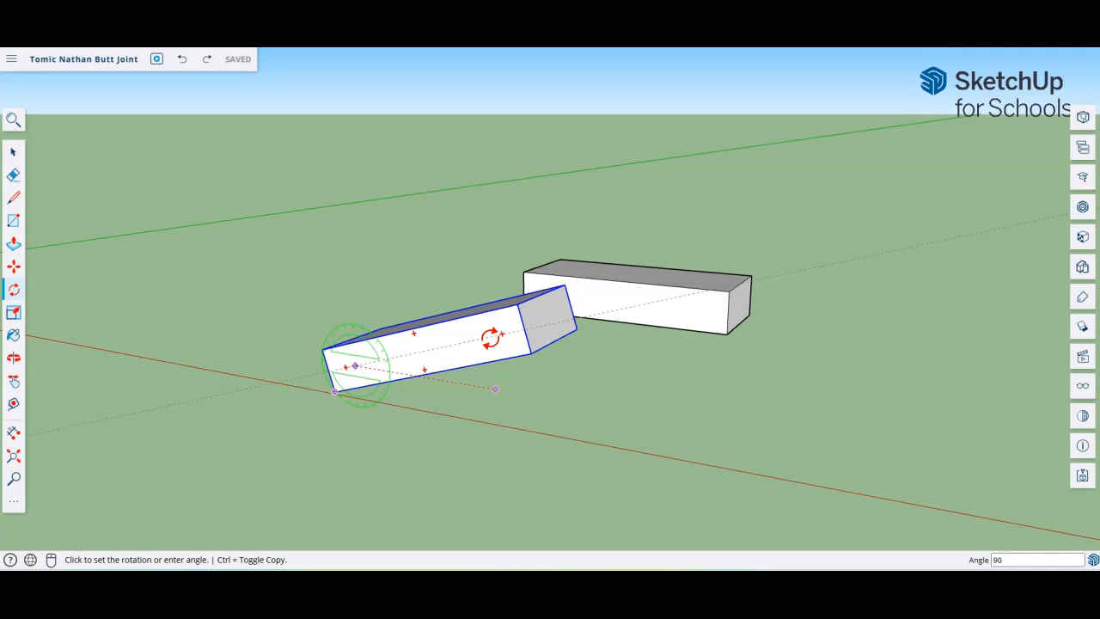
Step: Commit the 90° rotation so Piece 1 stands upright, discarding the stray extra rotation centre
key(Return)
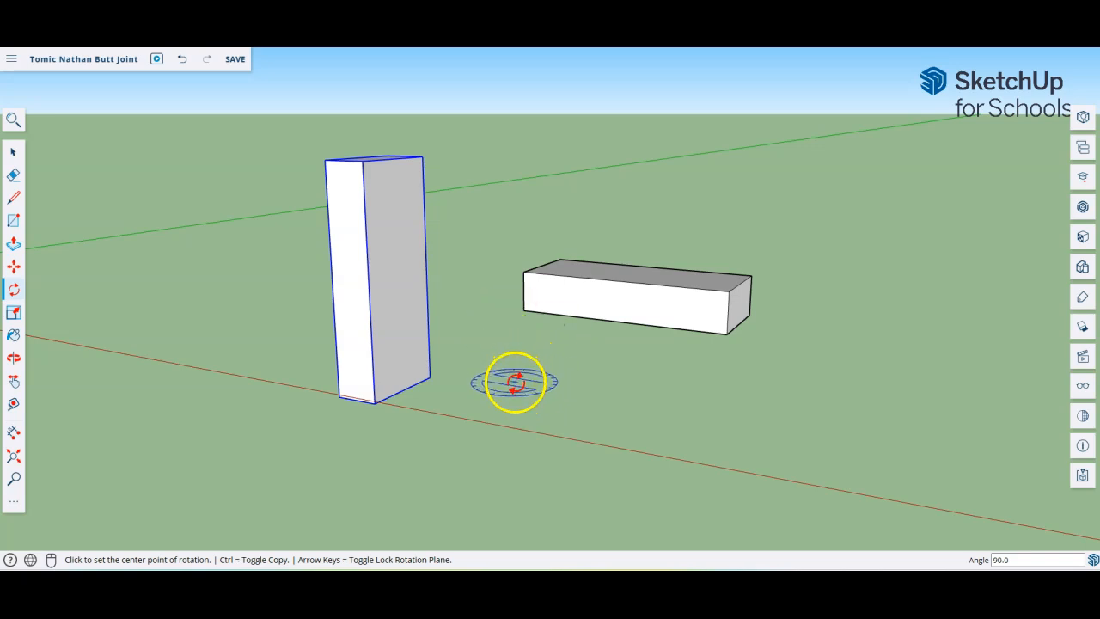
click(516, 379)
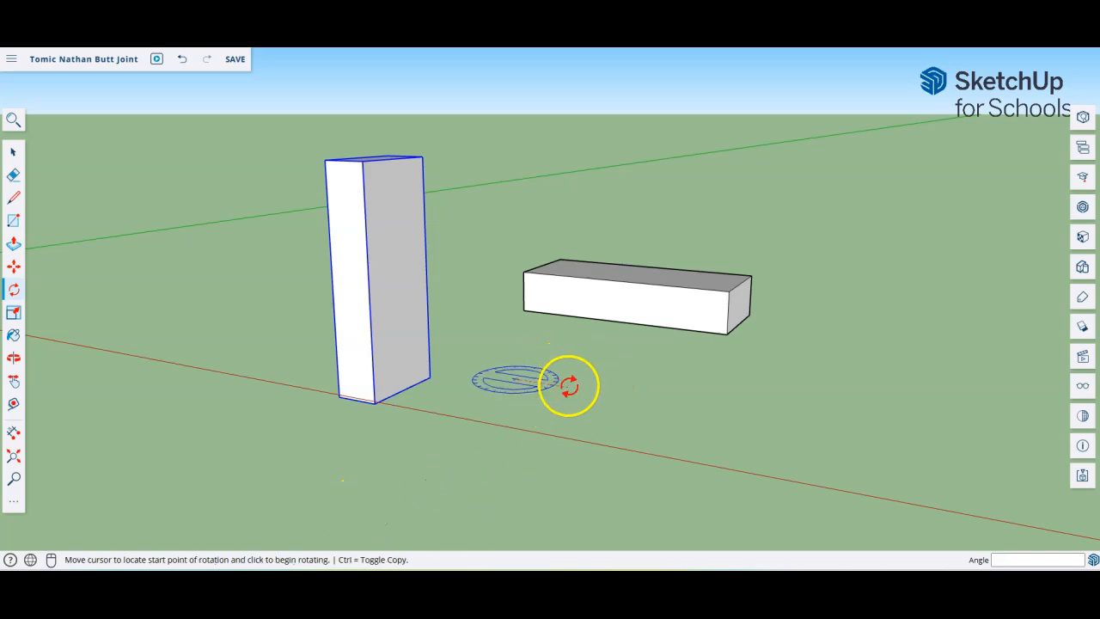
key(Escape)
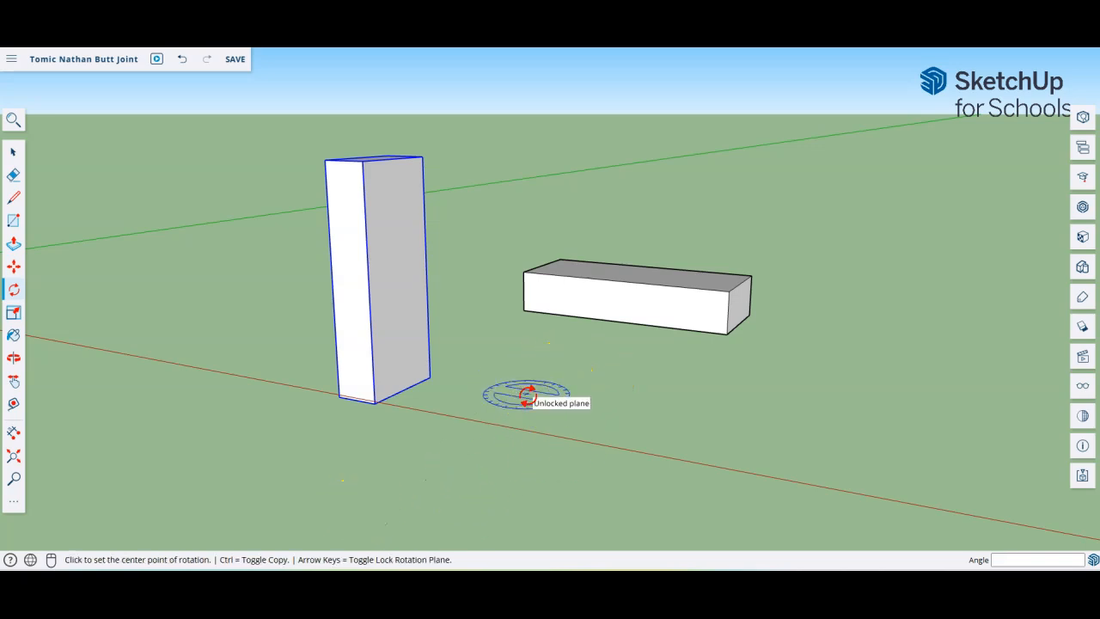
click(15, 153)
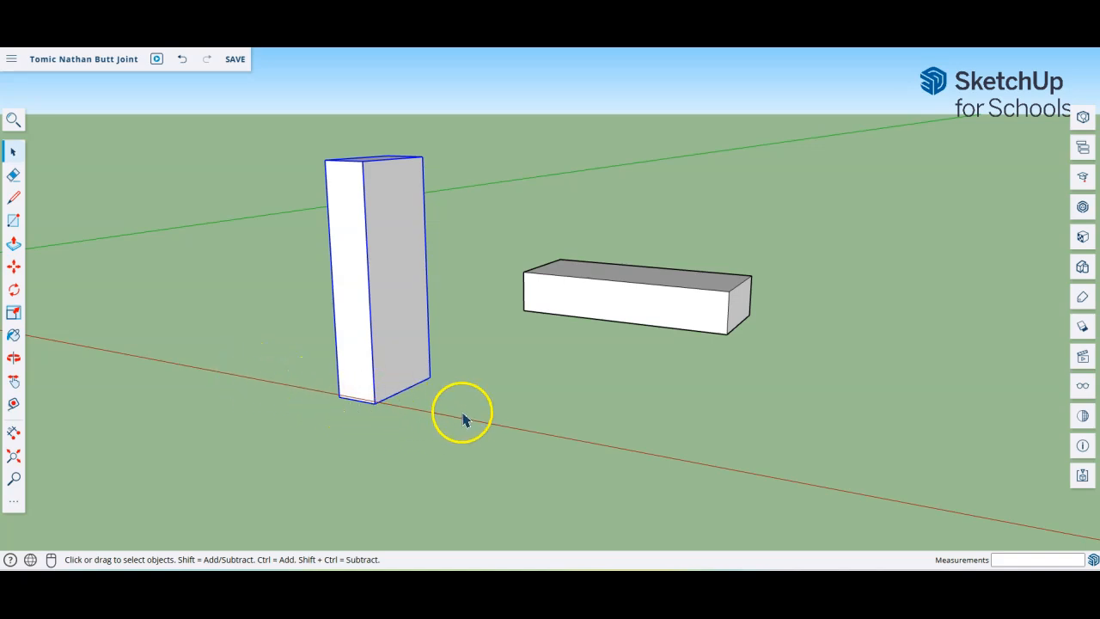
Step: Select the long flat Piece 1 copy and switch to the Move tool
click(602, 304)
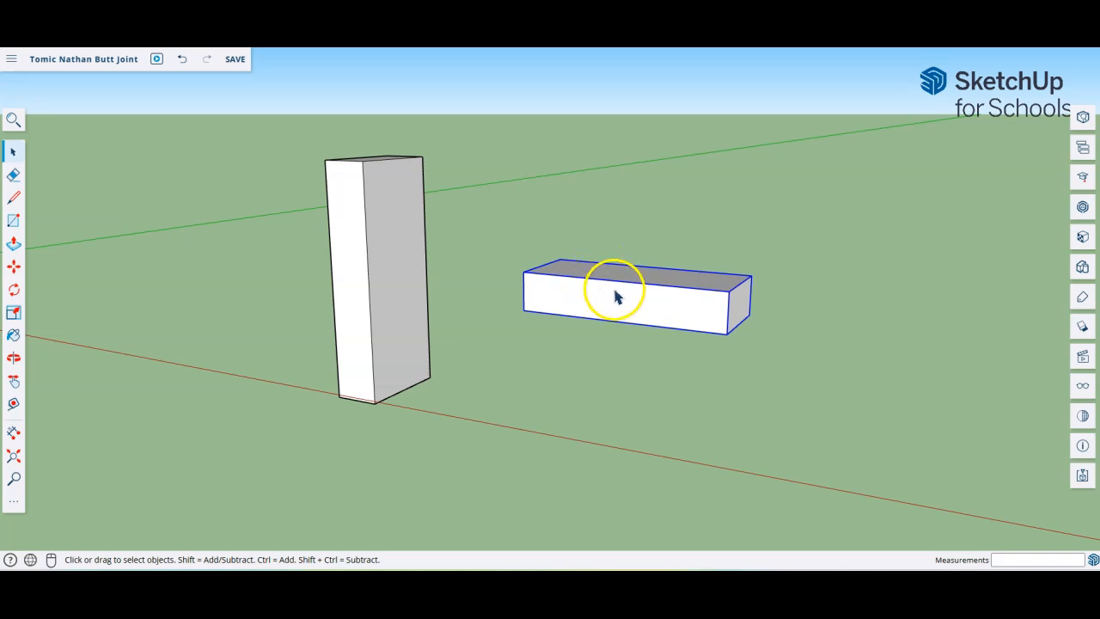
click(409, 289)
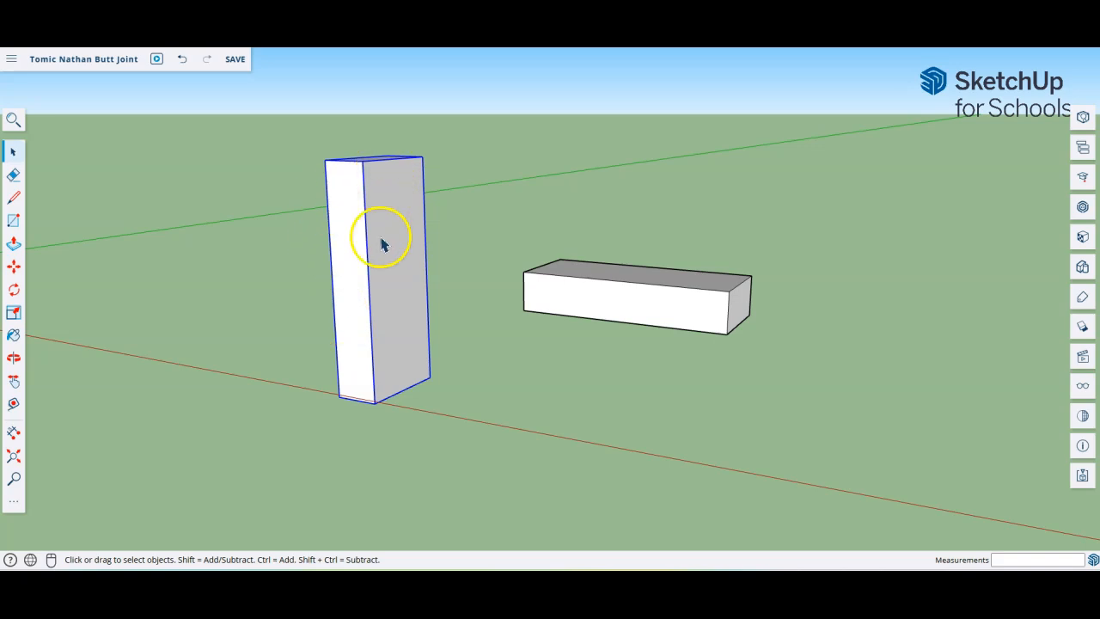
click(597, 295)
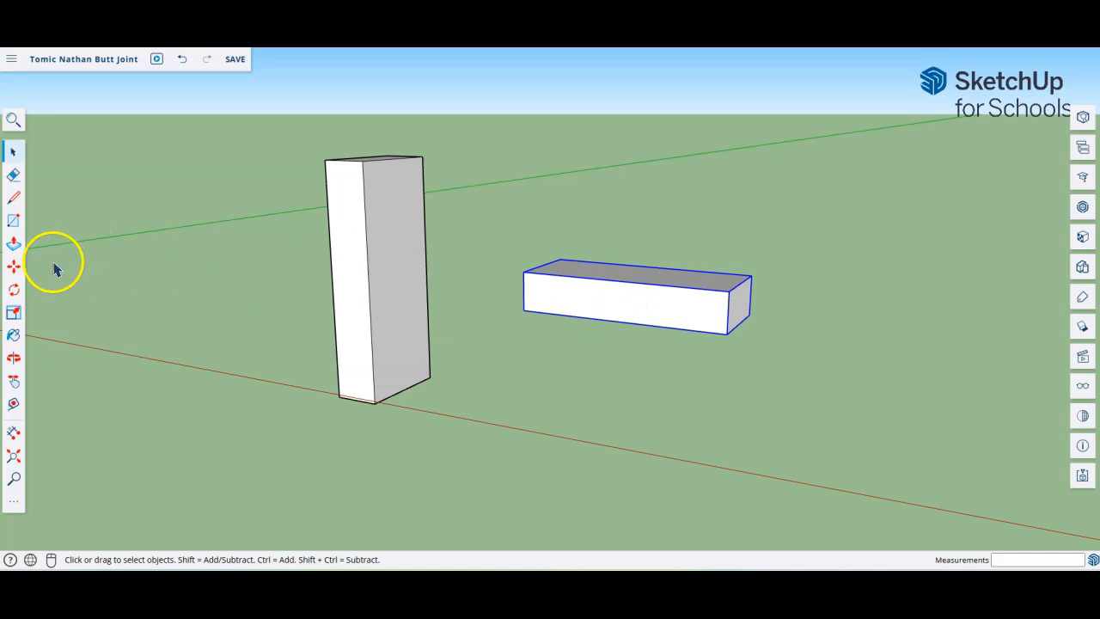
click(14, 268)
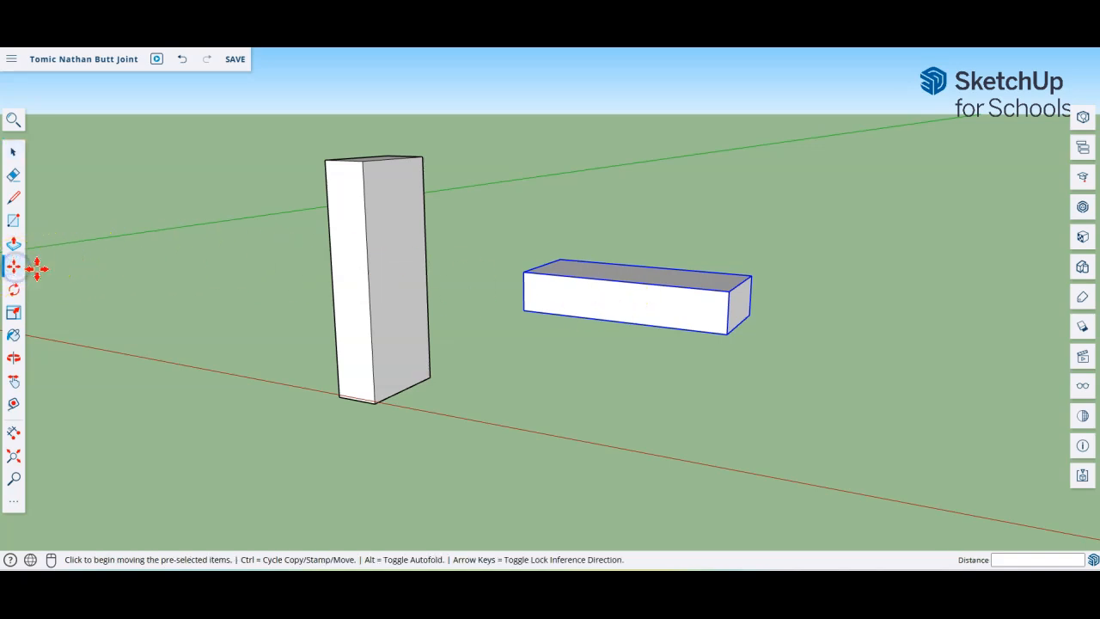
Step: Lift the long box up above the upright post, orbiting to check its position
click(606, 296)
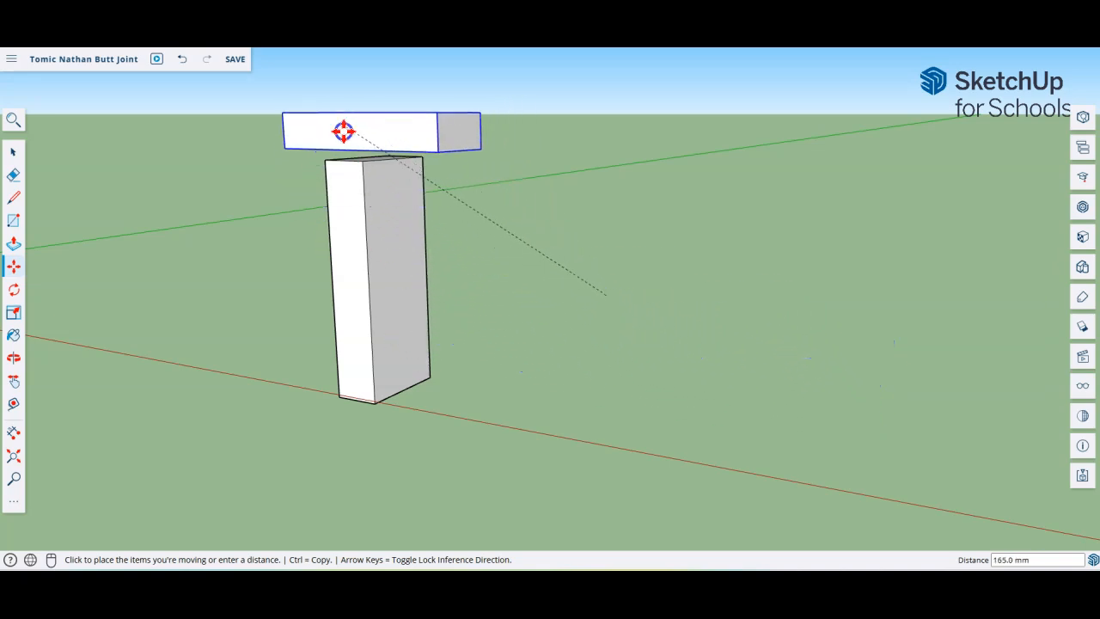
click(351, 140)
middle_drag(242, 240, 478, 315)
click(340, 148)
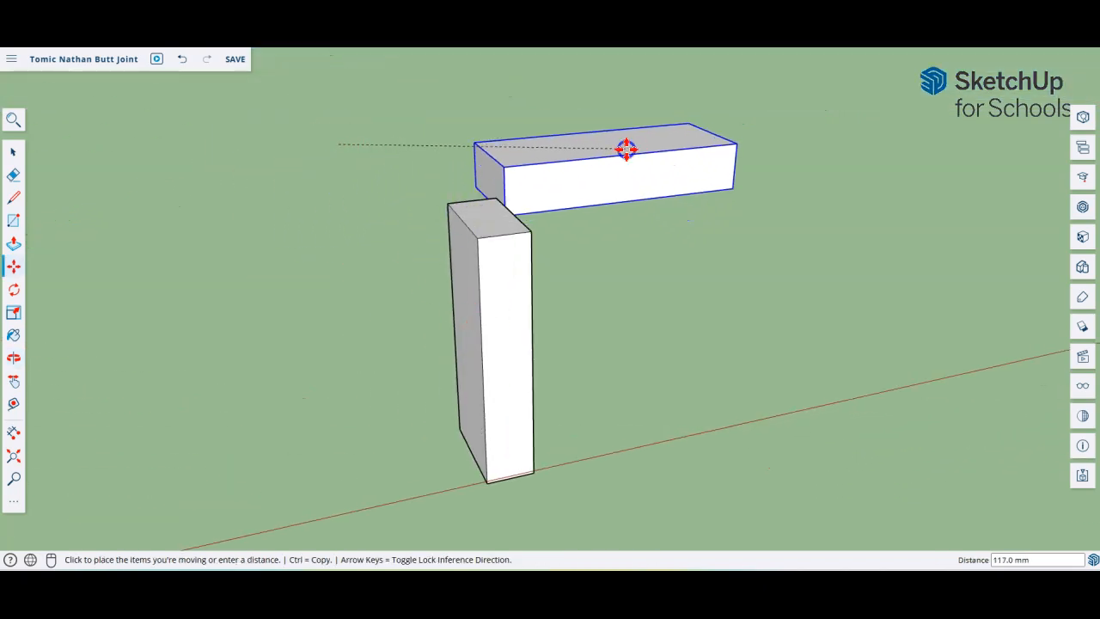
click(631, 172)
middle_drag(631, 181, 498, 246)
Step: Nudge the long box left, then right and higher beside the post, rechecking from new angles
click(526, 202)
click(509, 198)
click(632, 296)
click(692, 327)
middle_drag(709, 384, 608, 349)
click(636, 255)
click(712, 214)
middle_drag(719, 304, 560, 300)
click(676, 346)
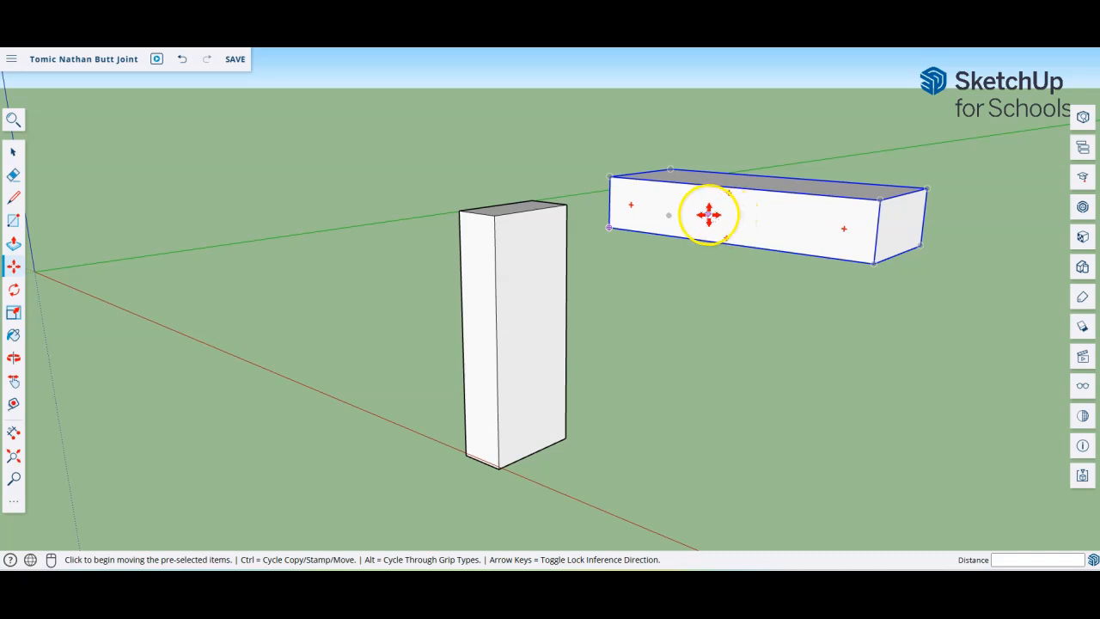
Step: Snap the horizontal piece's end corner onto the upright's top and inspect the fit
click(609, 228)
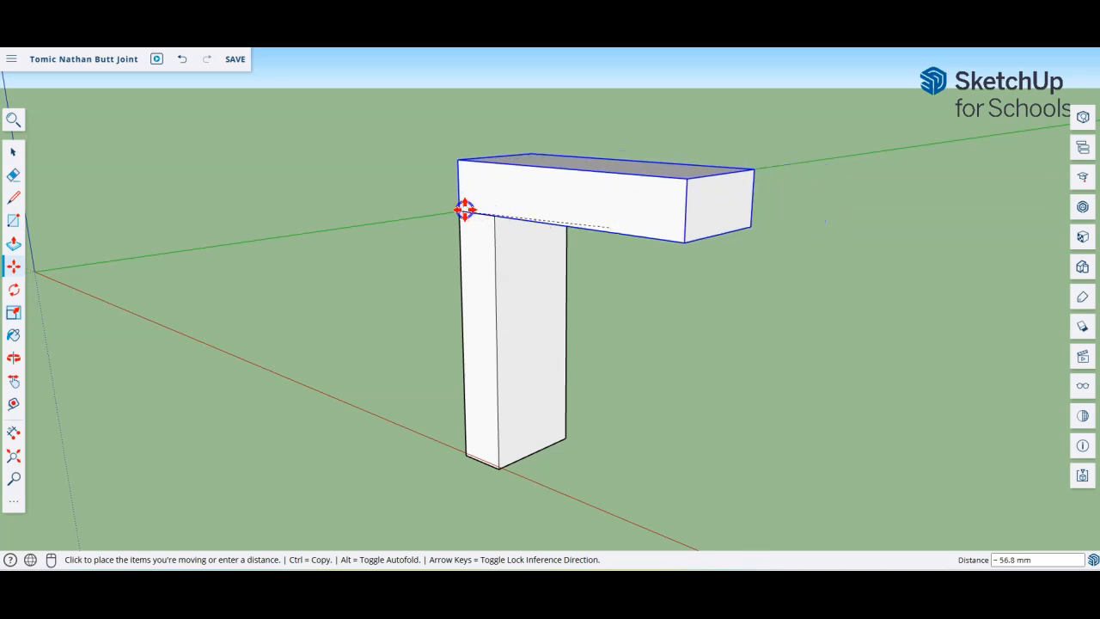
click(465, 210)
middle_drag(398, 249, 867, 233)
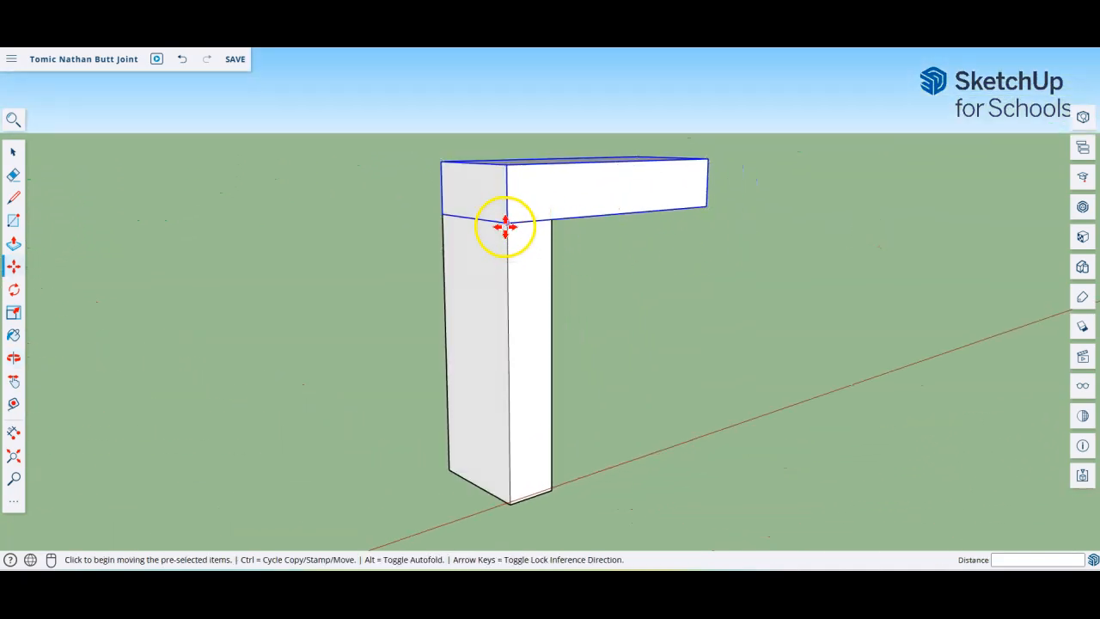
scroll(506, 215, up, 2)
scroll(506, 215, up, 4)
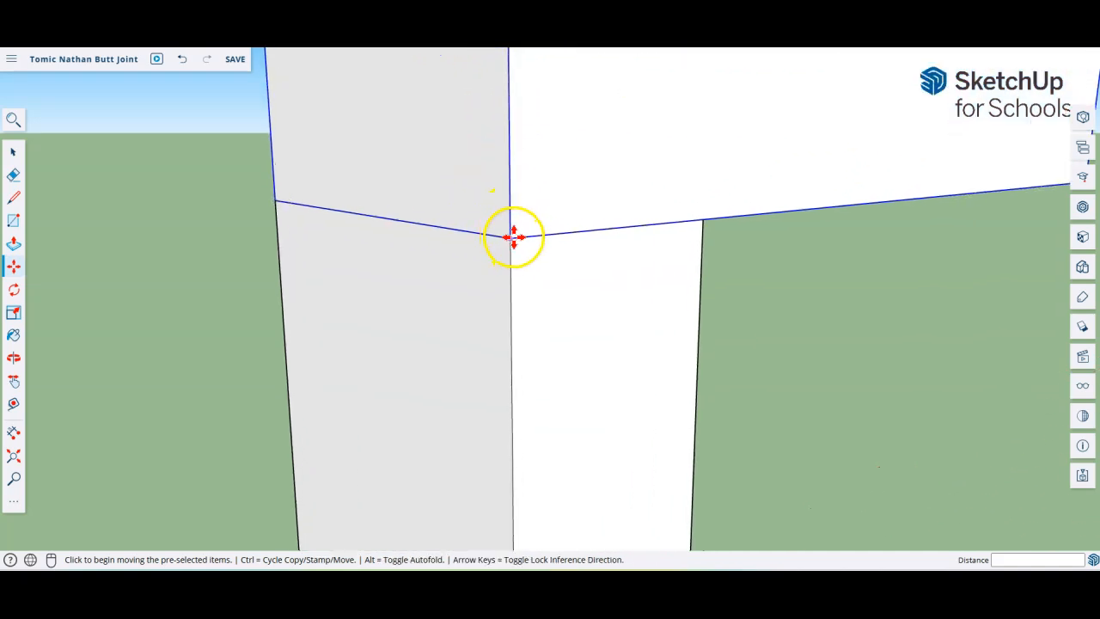
scroll(665, 250, down, 5)
middle_drag(754, 256, 563, 444)
Step: Move the horizontal piece 77 mm off to the right, clear of the upright
click(572, 270)
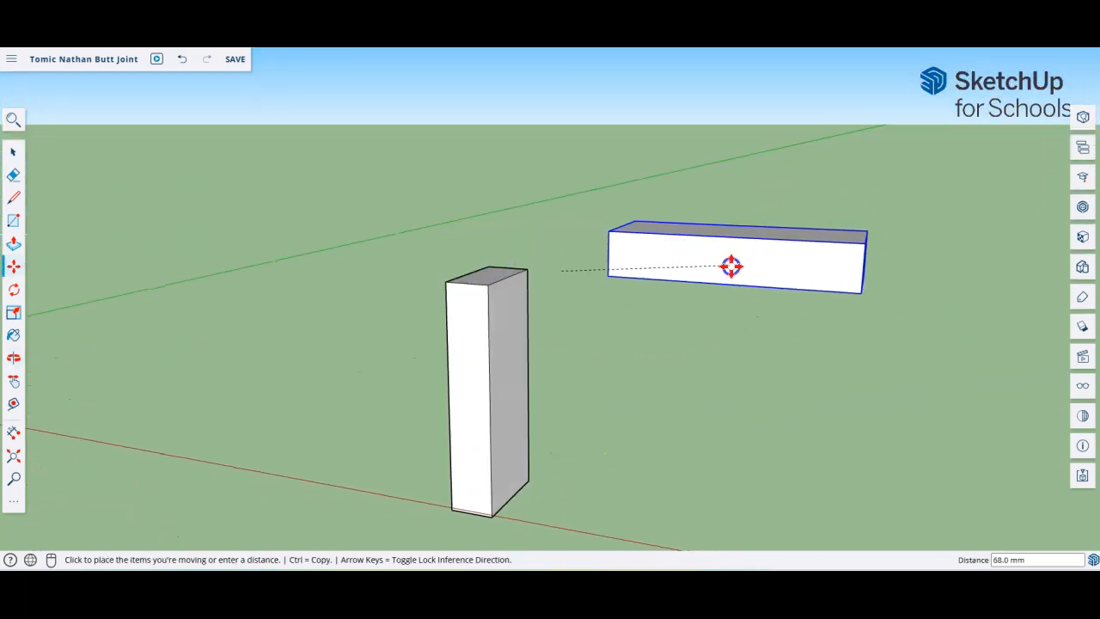
click(770, 282)
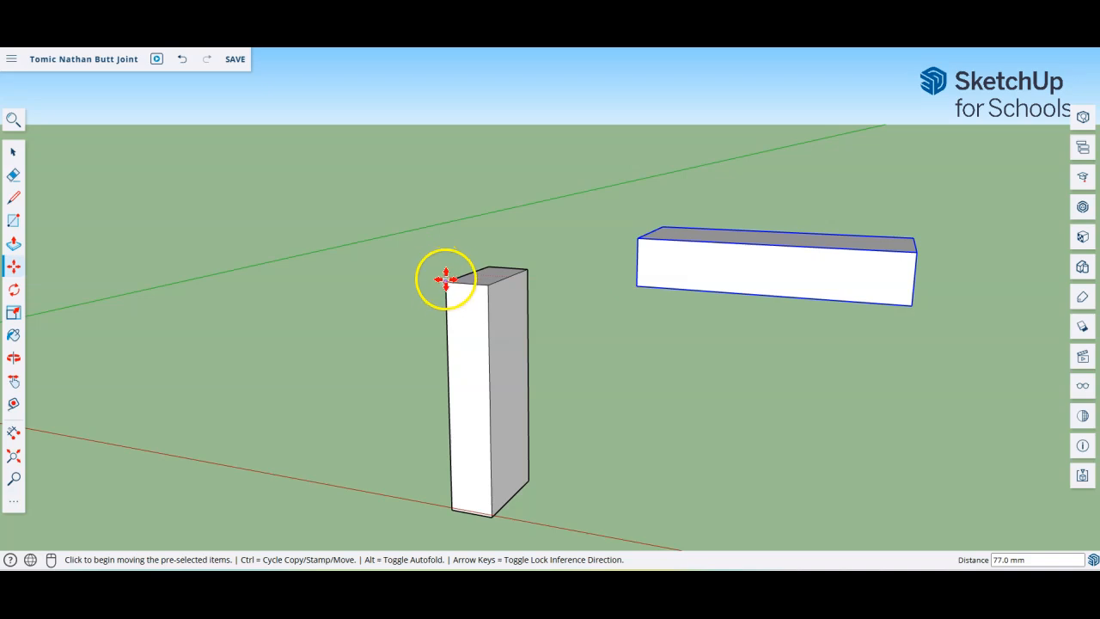
middle_drag(474, 265, 772, 298)
middle_drag(691, 304, 785, 287)
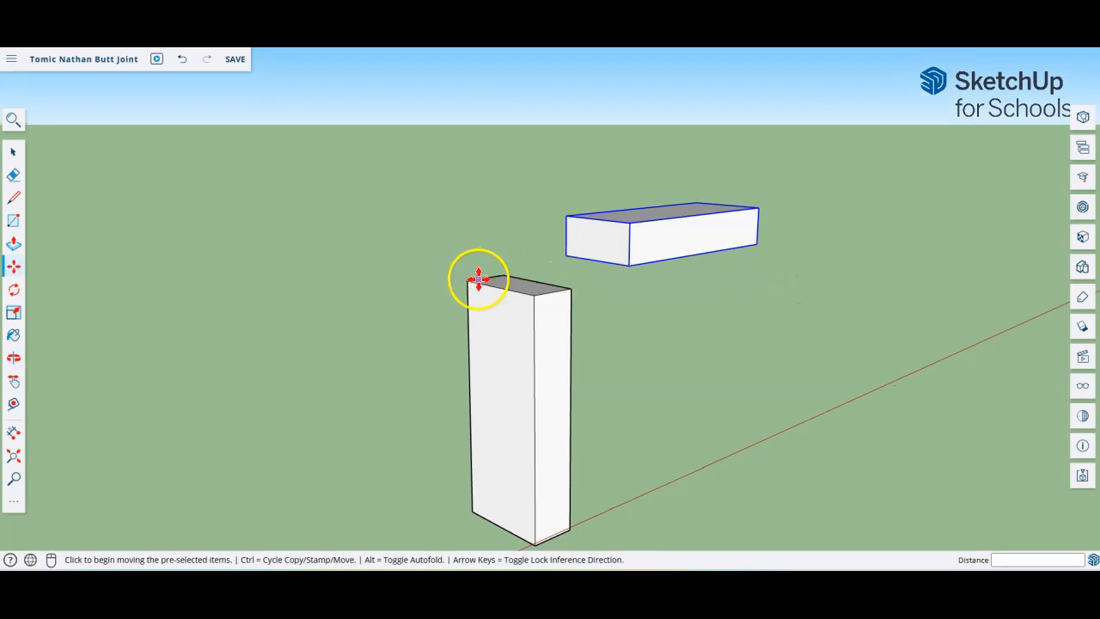
middle_drag(667, 291, 601, 296)
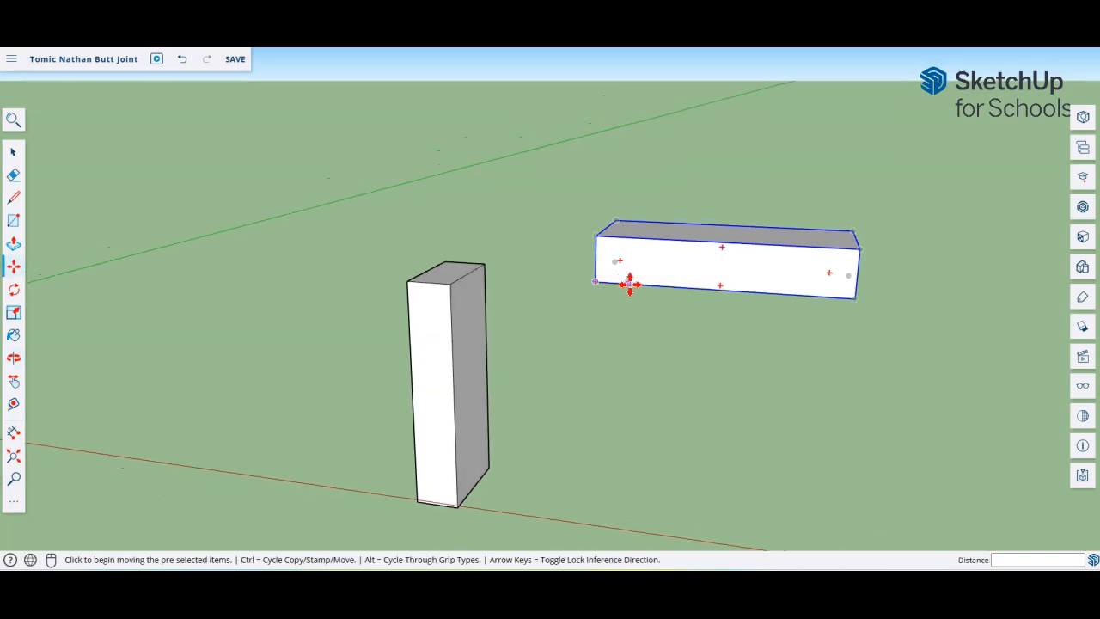
Step: Snap the beam's bottom end corner onto the post's top corner so their ends line up
click(636, 286)
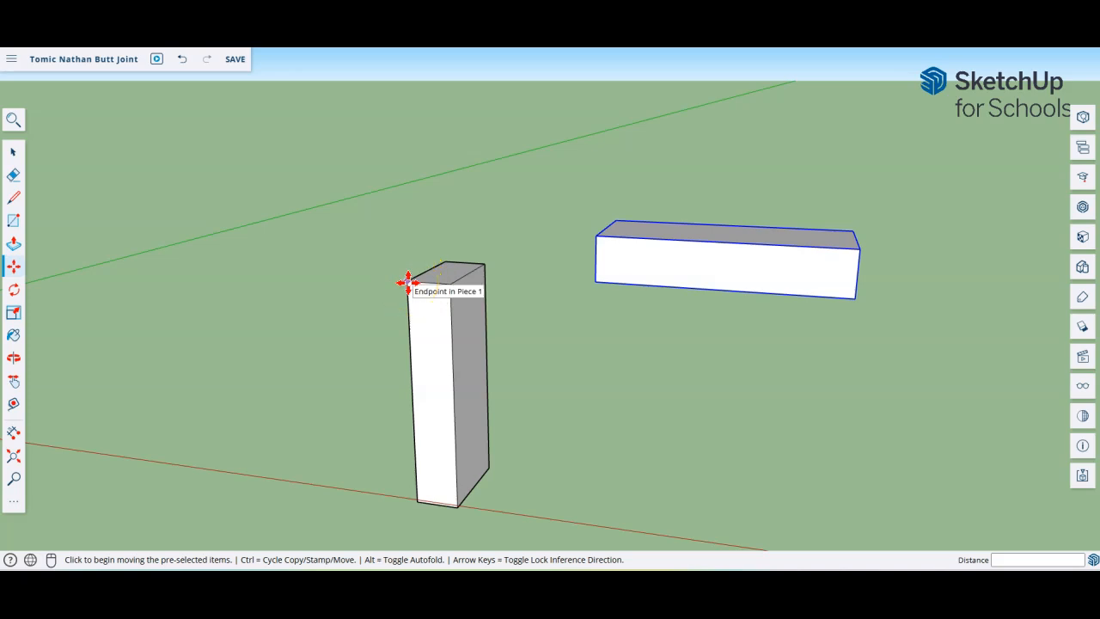
click(594, 281)
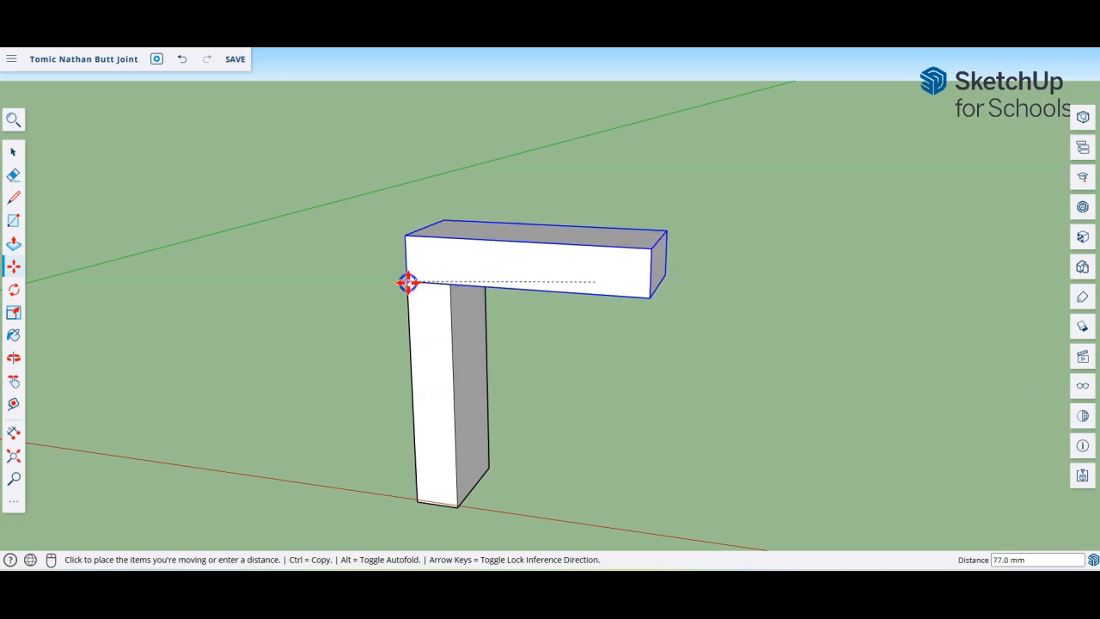
click(407, 282)
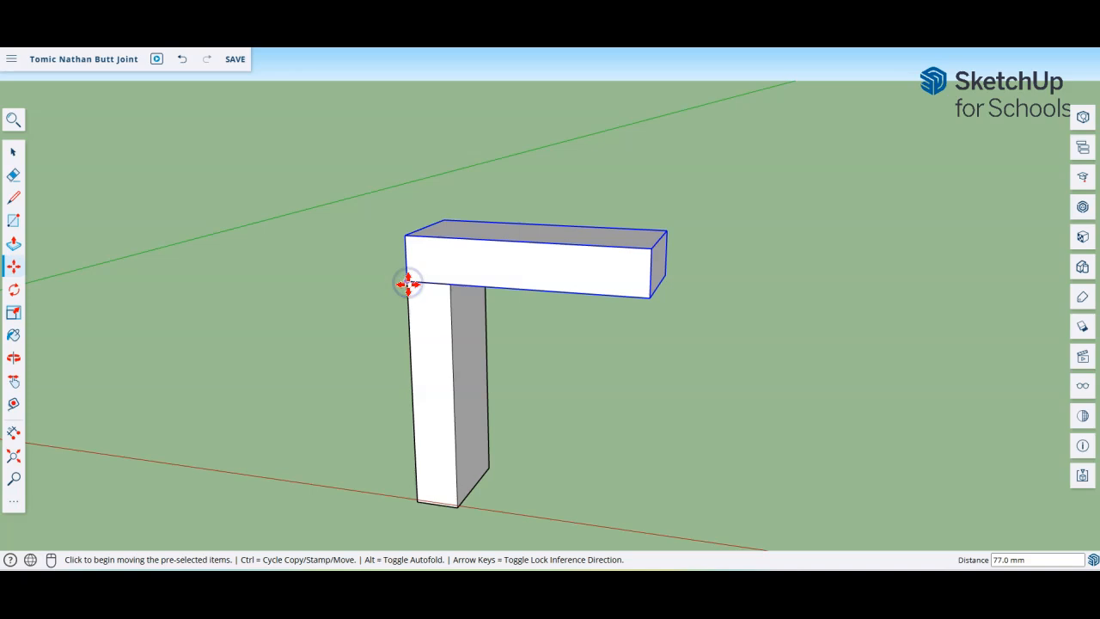
middle_drag(292, 327, 588, 293)
scroll(478, 283, up, 2)
scroll(469, 275, up, 1)
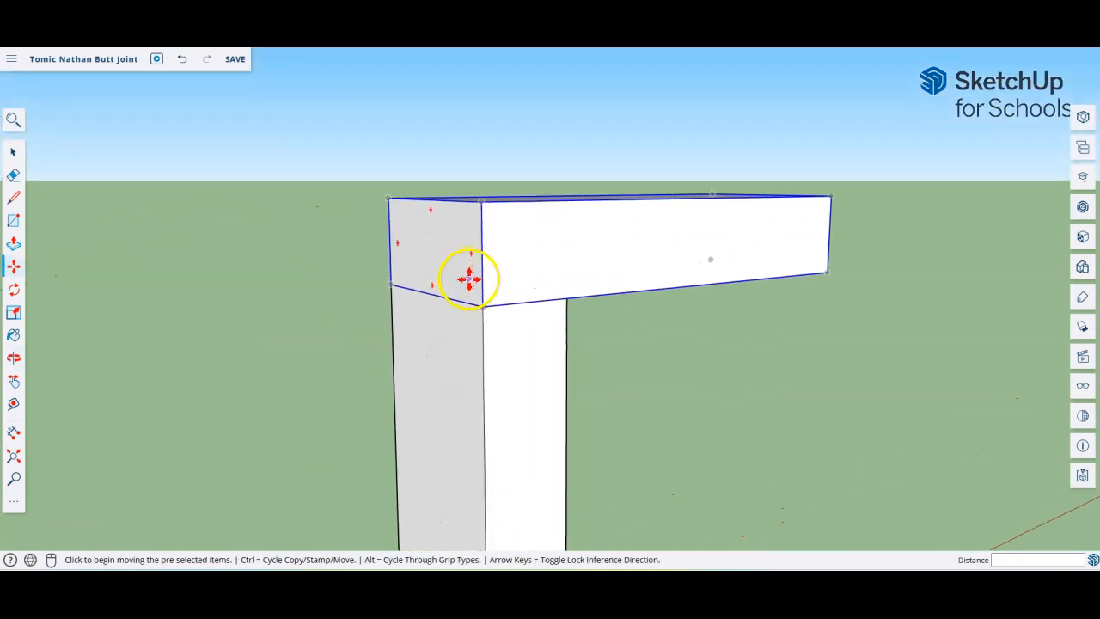
scroll(469, 280, down, 4)
Step: Orbit and zoom around the finished L joint, checking the upright's base and beam top
middle_drag(645, 351, 256, 336)
scroll(553, 336, up, 3)
scroll(553, 331, down, 2)
scroll(555, 341, up, 2)
scroll(555, 340, down, 1)
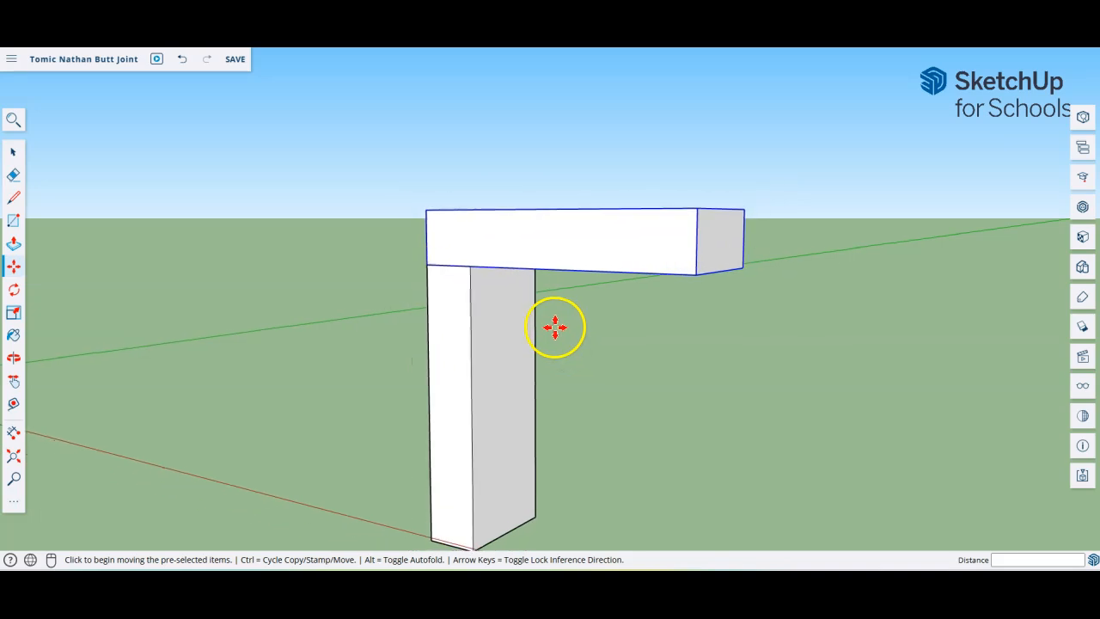
scroll(556, 339, up, 2)
scroll(557, 337, down, 1)
scroll(557, 337, down, 2)
middle_drag(558, 339, 558, 332)
drag(559, 332, 545, 353)
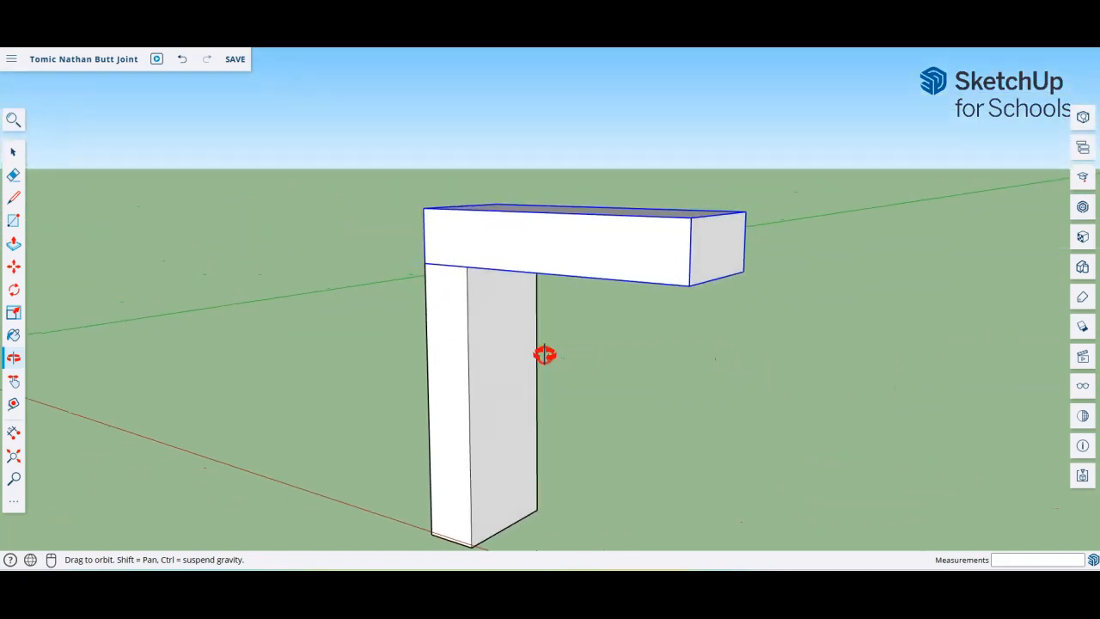
key(m)
scroll(564, 386, up, 4)
scroll(565, 386, down, 3)
middle_drag(564, 386, 541, 307)
scroll(541, 307, down, 2)
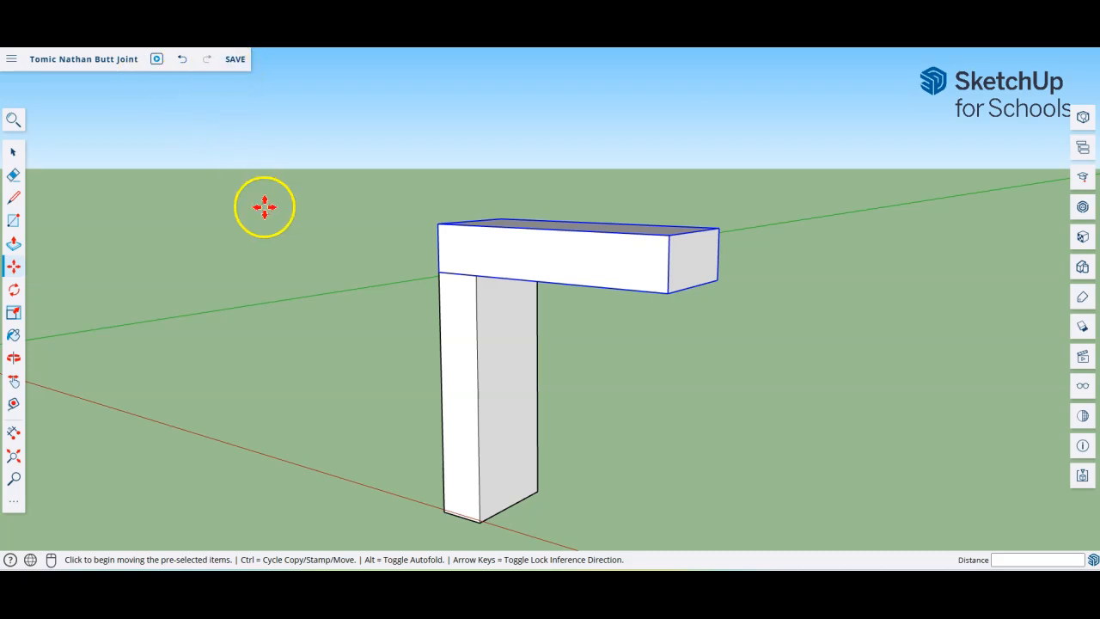
Step: Save the Butt Joint model, choosing 'Yes, purge all' for unused items
click(242, 68)
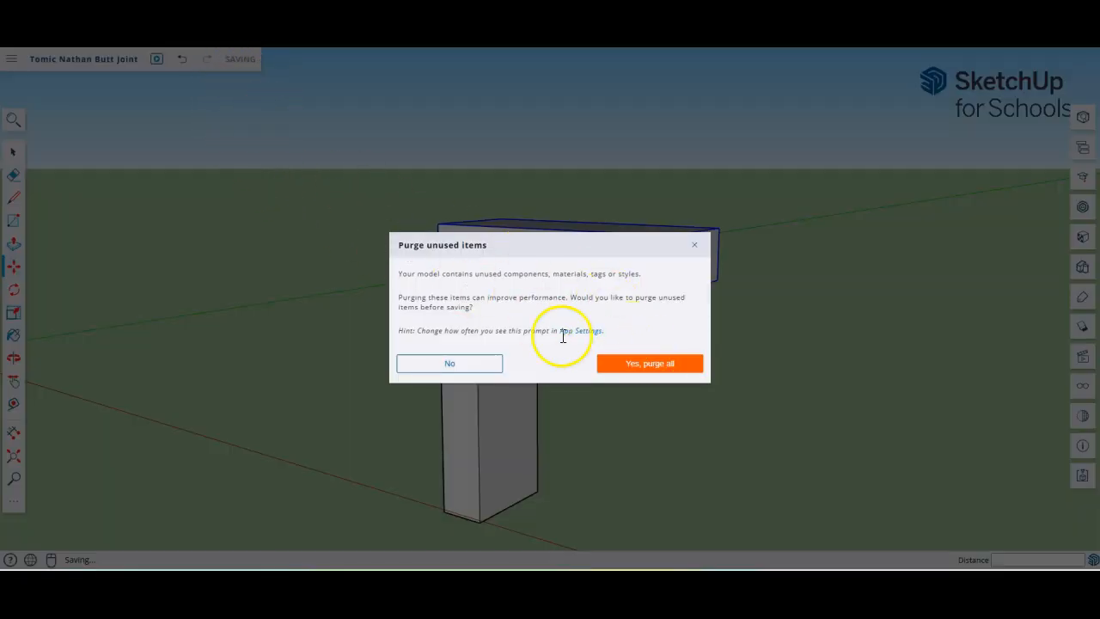
click(649, 370)
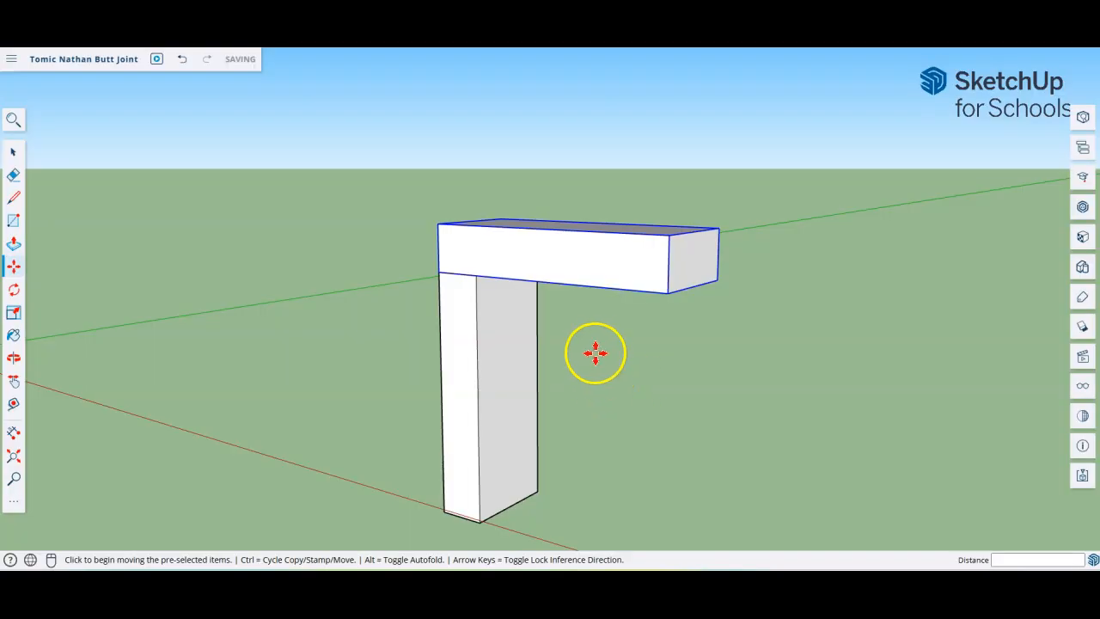
middle_drag(543, 315, 599, 314)
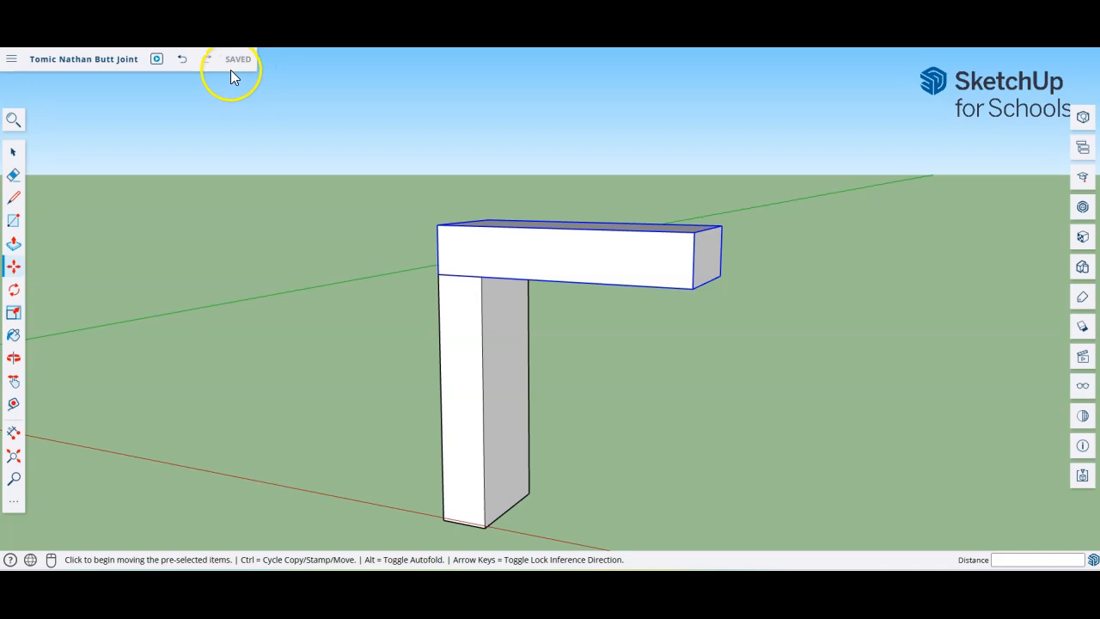
middle_drag(607, 358, 585, 405)
click(502, 270)
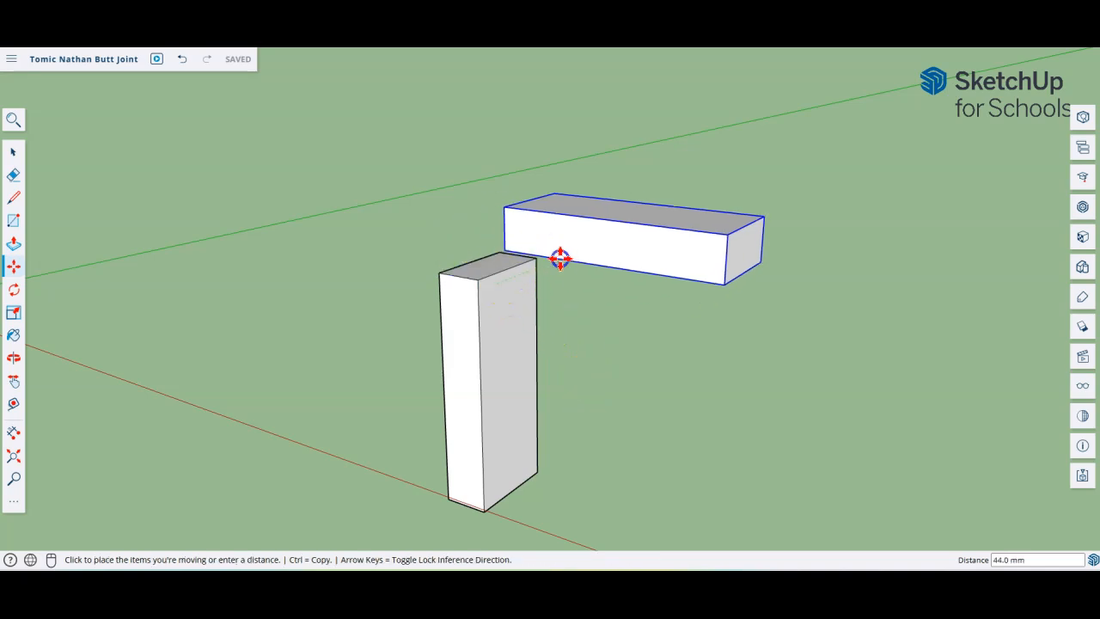
click(637, 261)
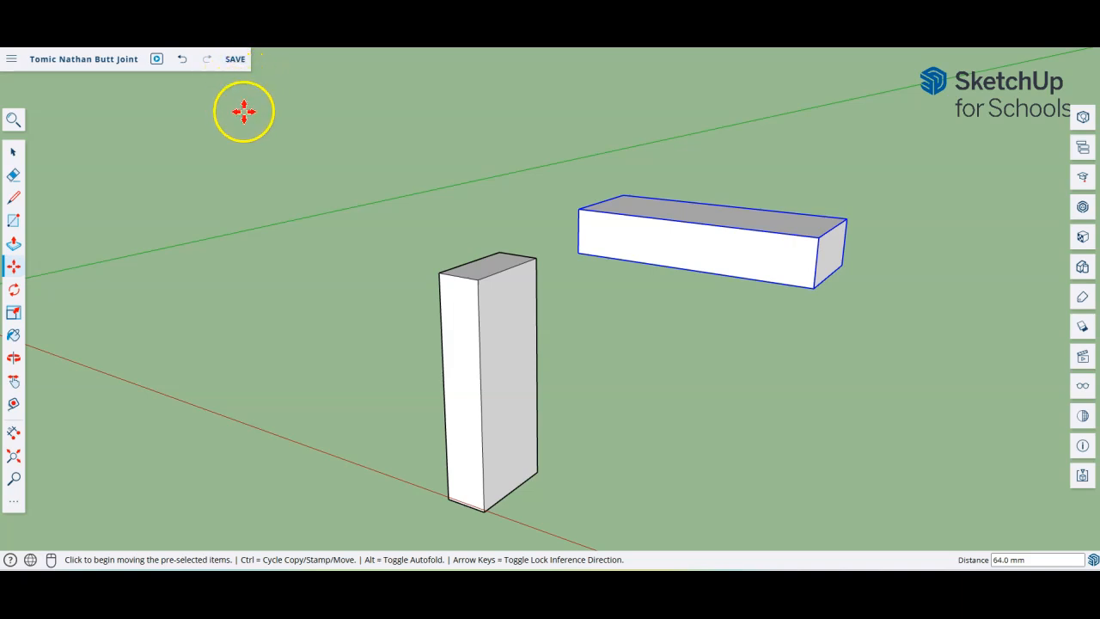
key(ctrl+z)
click(236, 59)
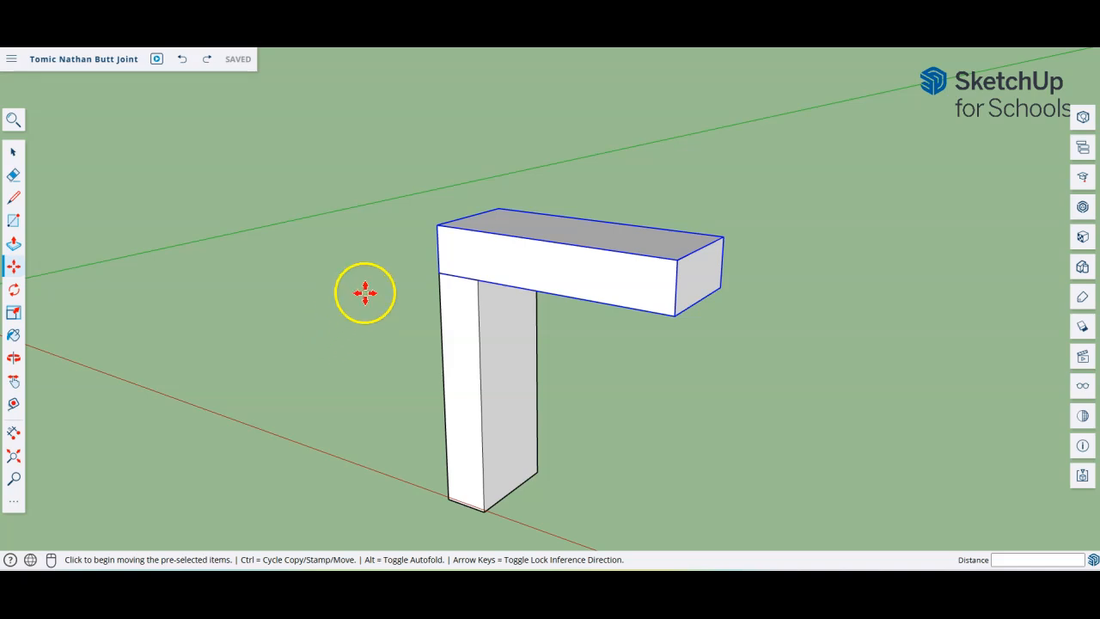
scroll(365, 292, down, 5)
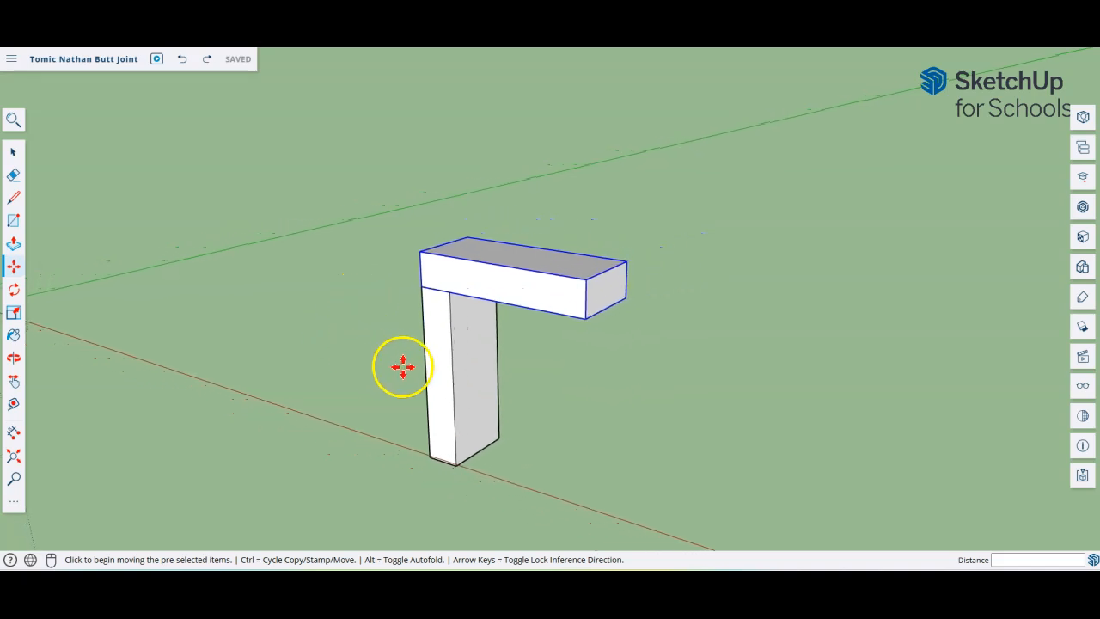